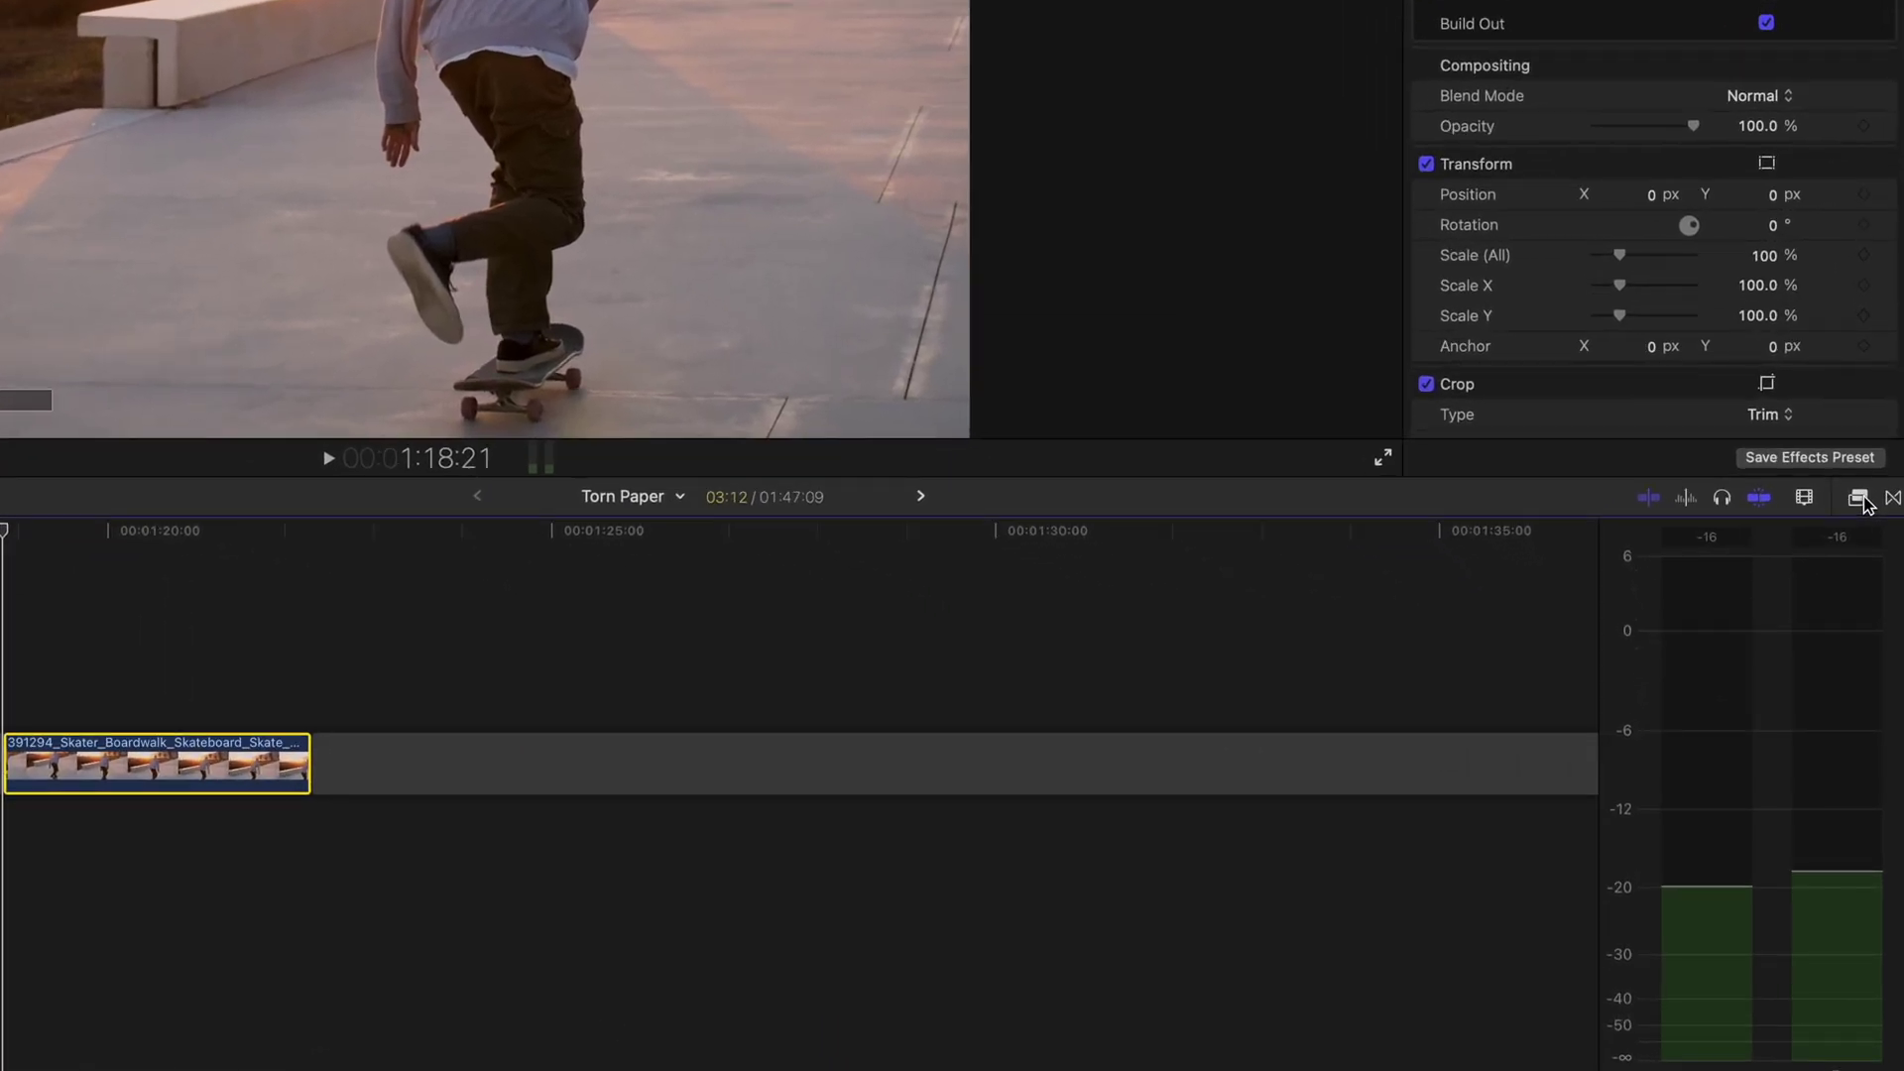
Show the Full Access – Torn Paper effects collection and scroll through its thumbnails to preview them.
left_click(1861, 501)
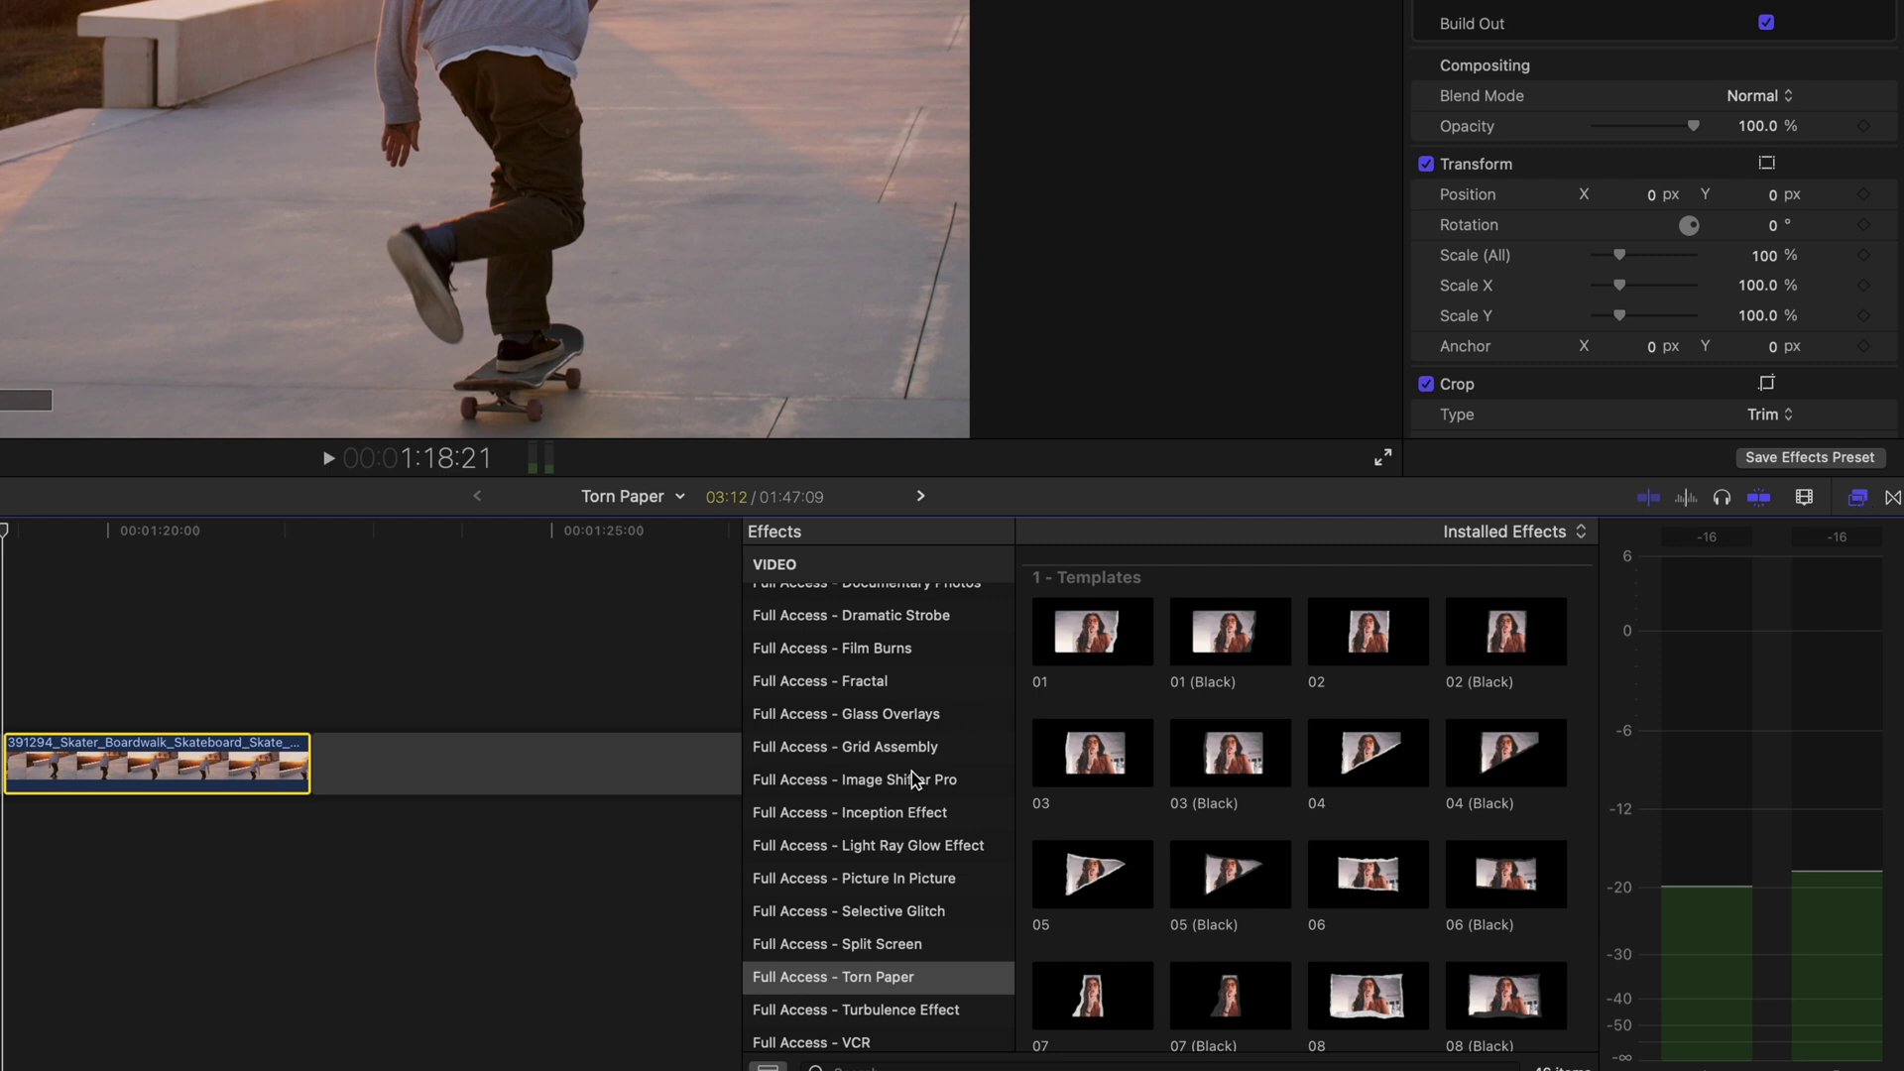
left_click(877, 981)
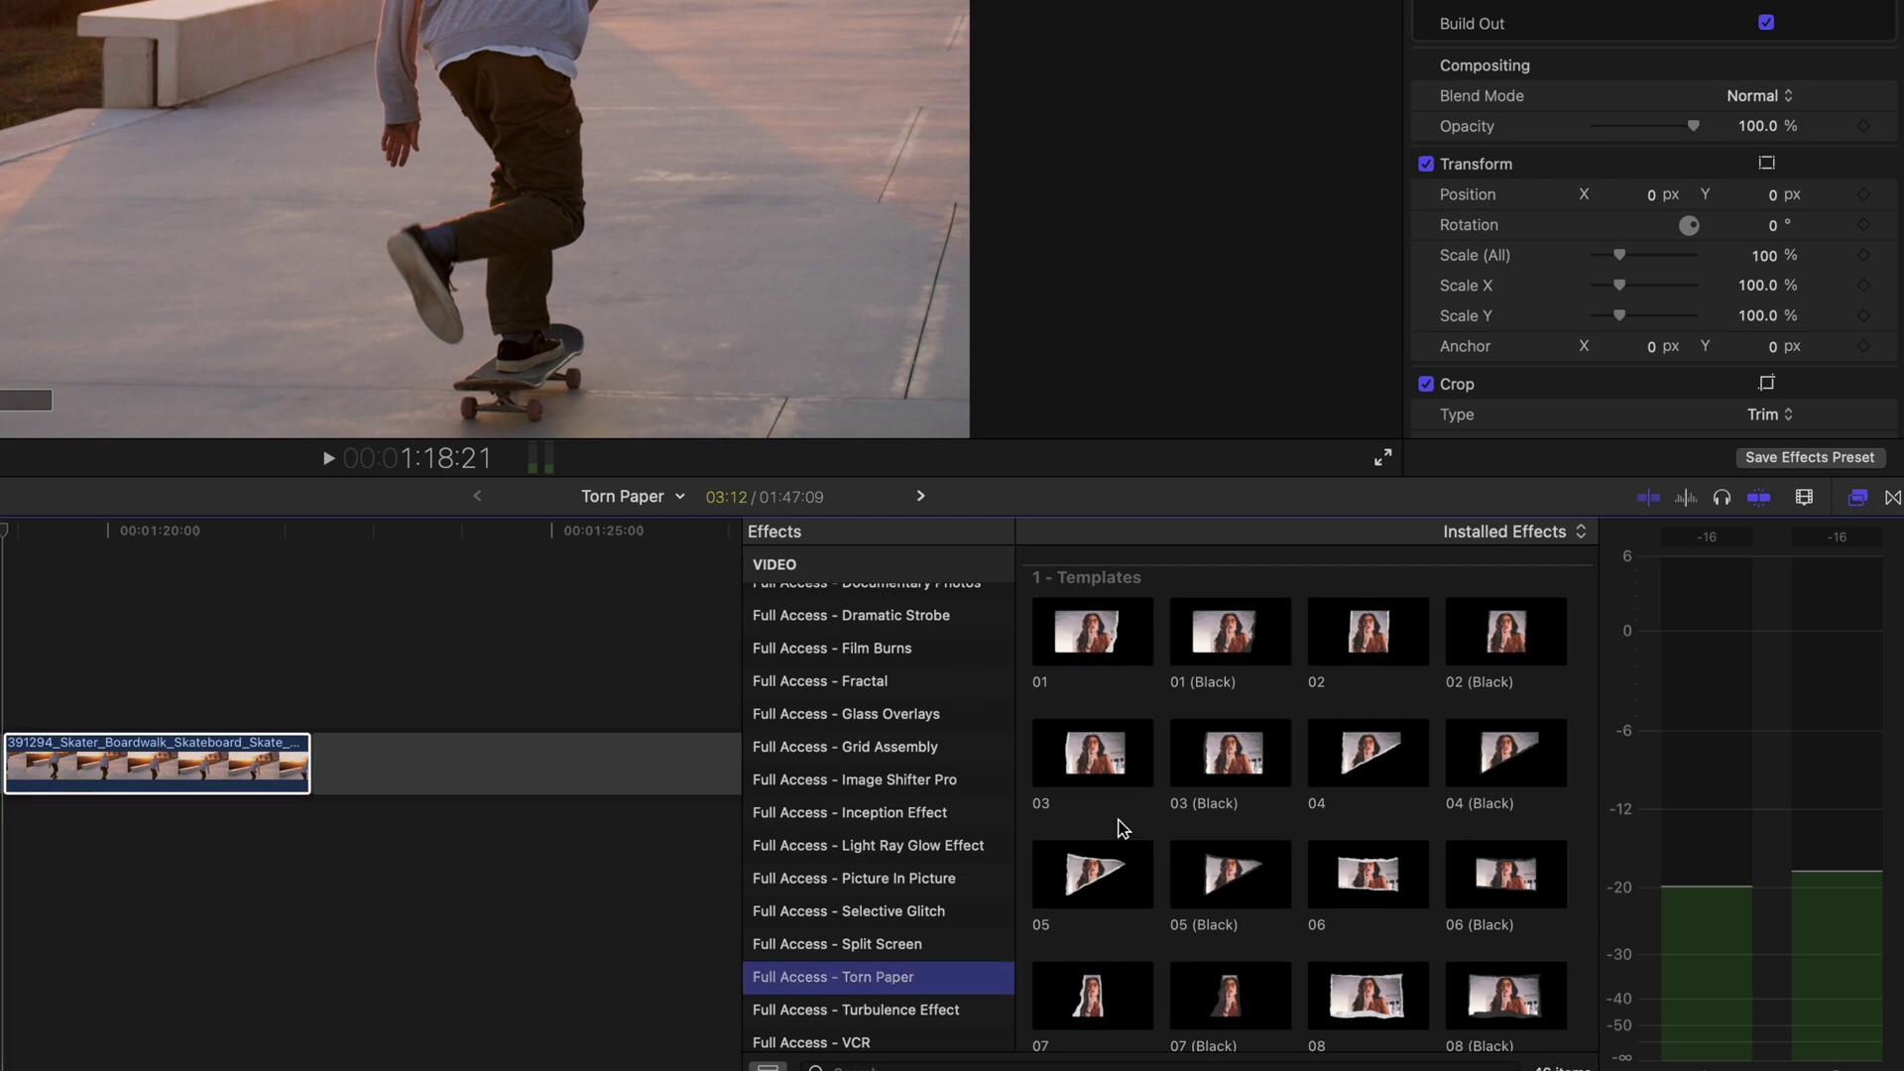
scroll(1168, 718, "down", 5)
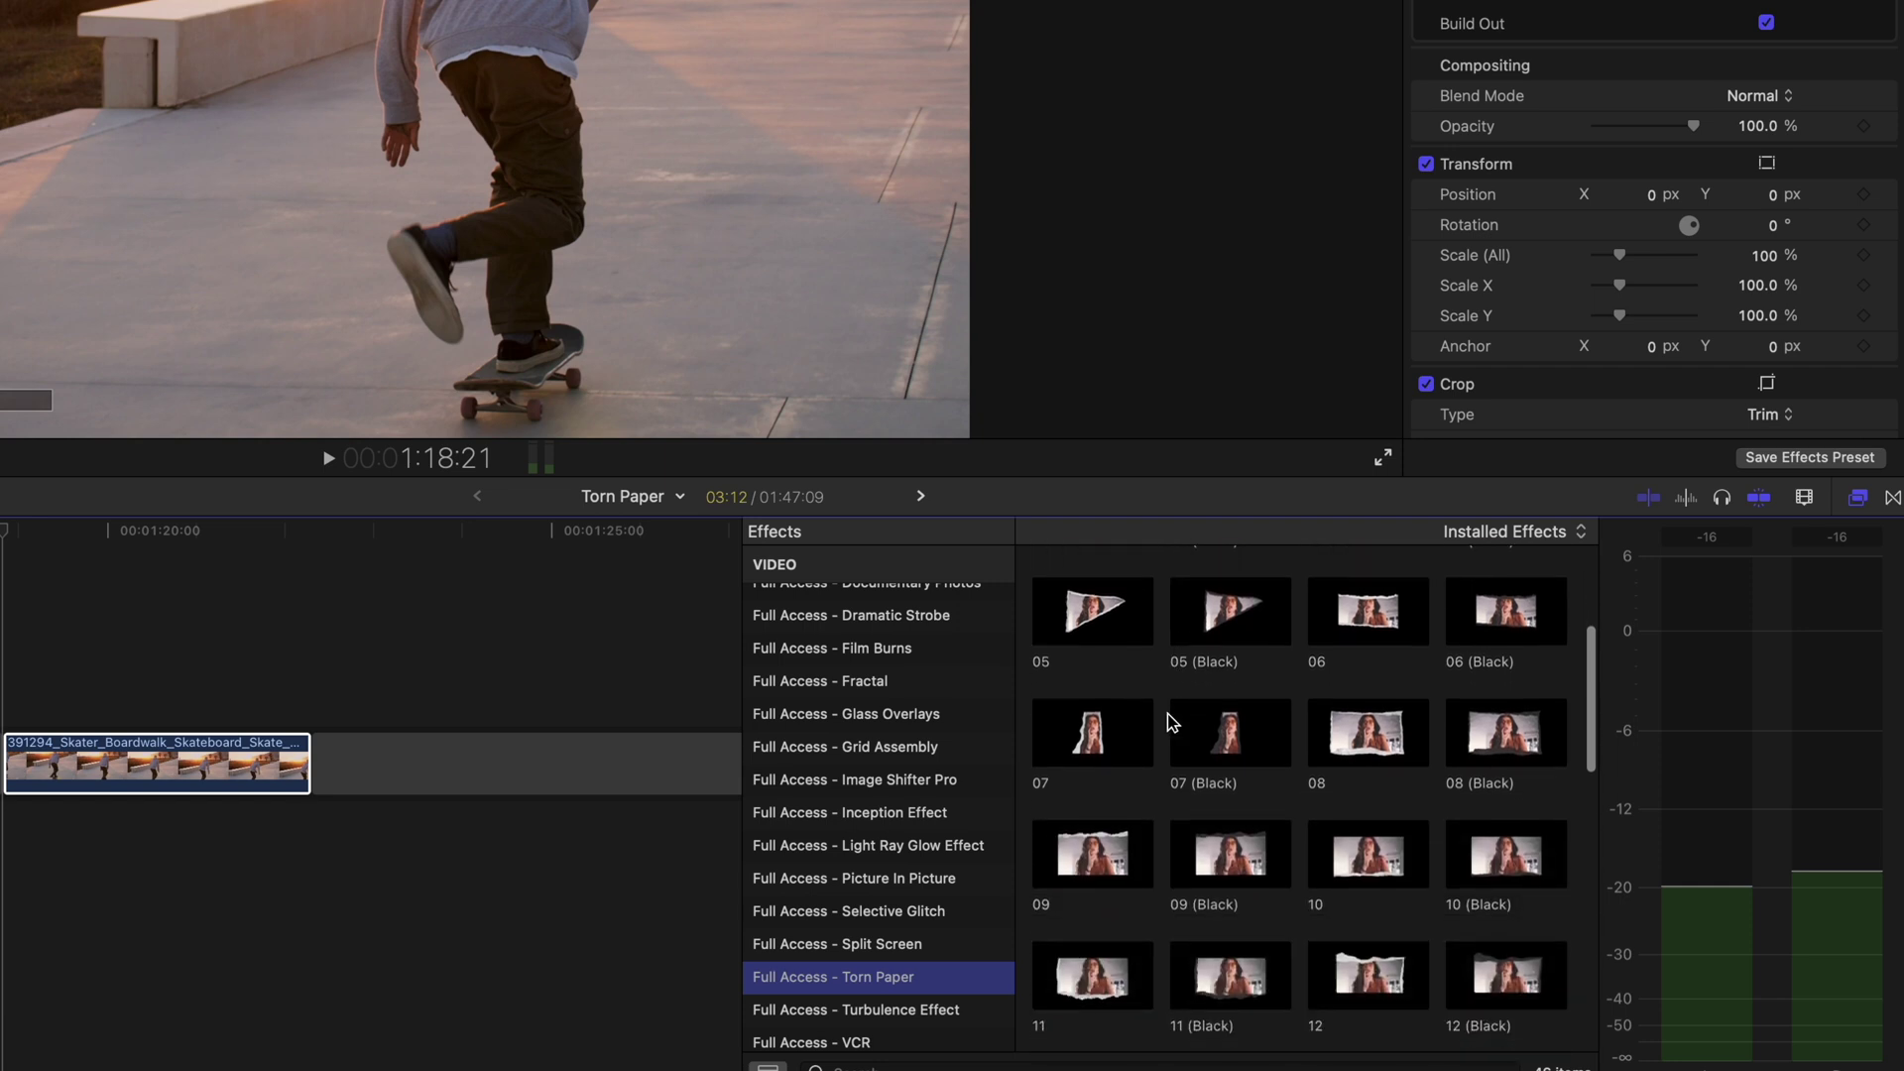
scroll(1168, 718, "down", 3)
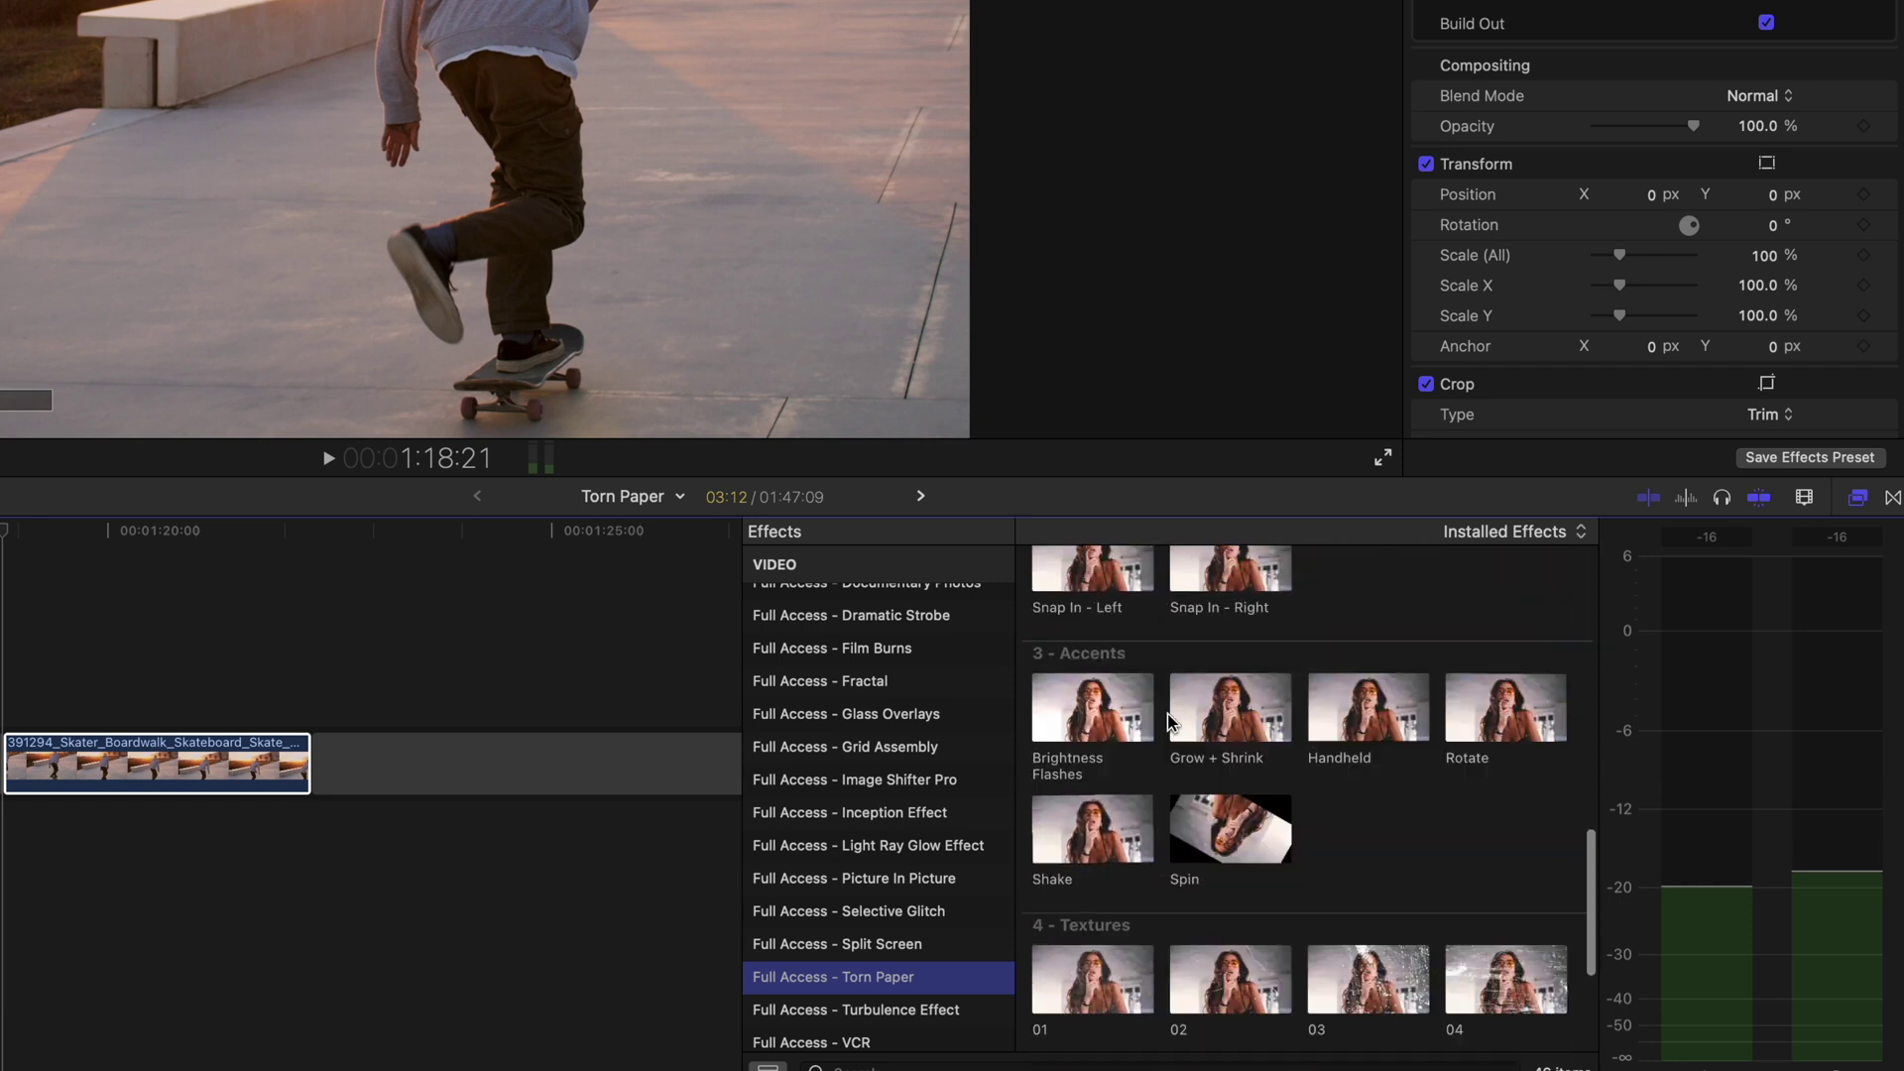
scroll(1168, 718, "up", 6)
scroll(1170, 716, "up", 3)
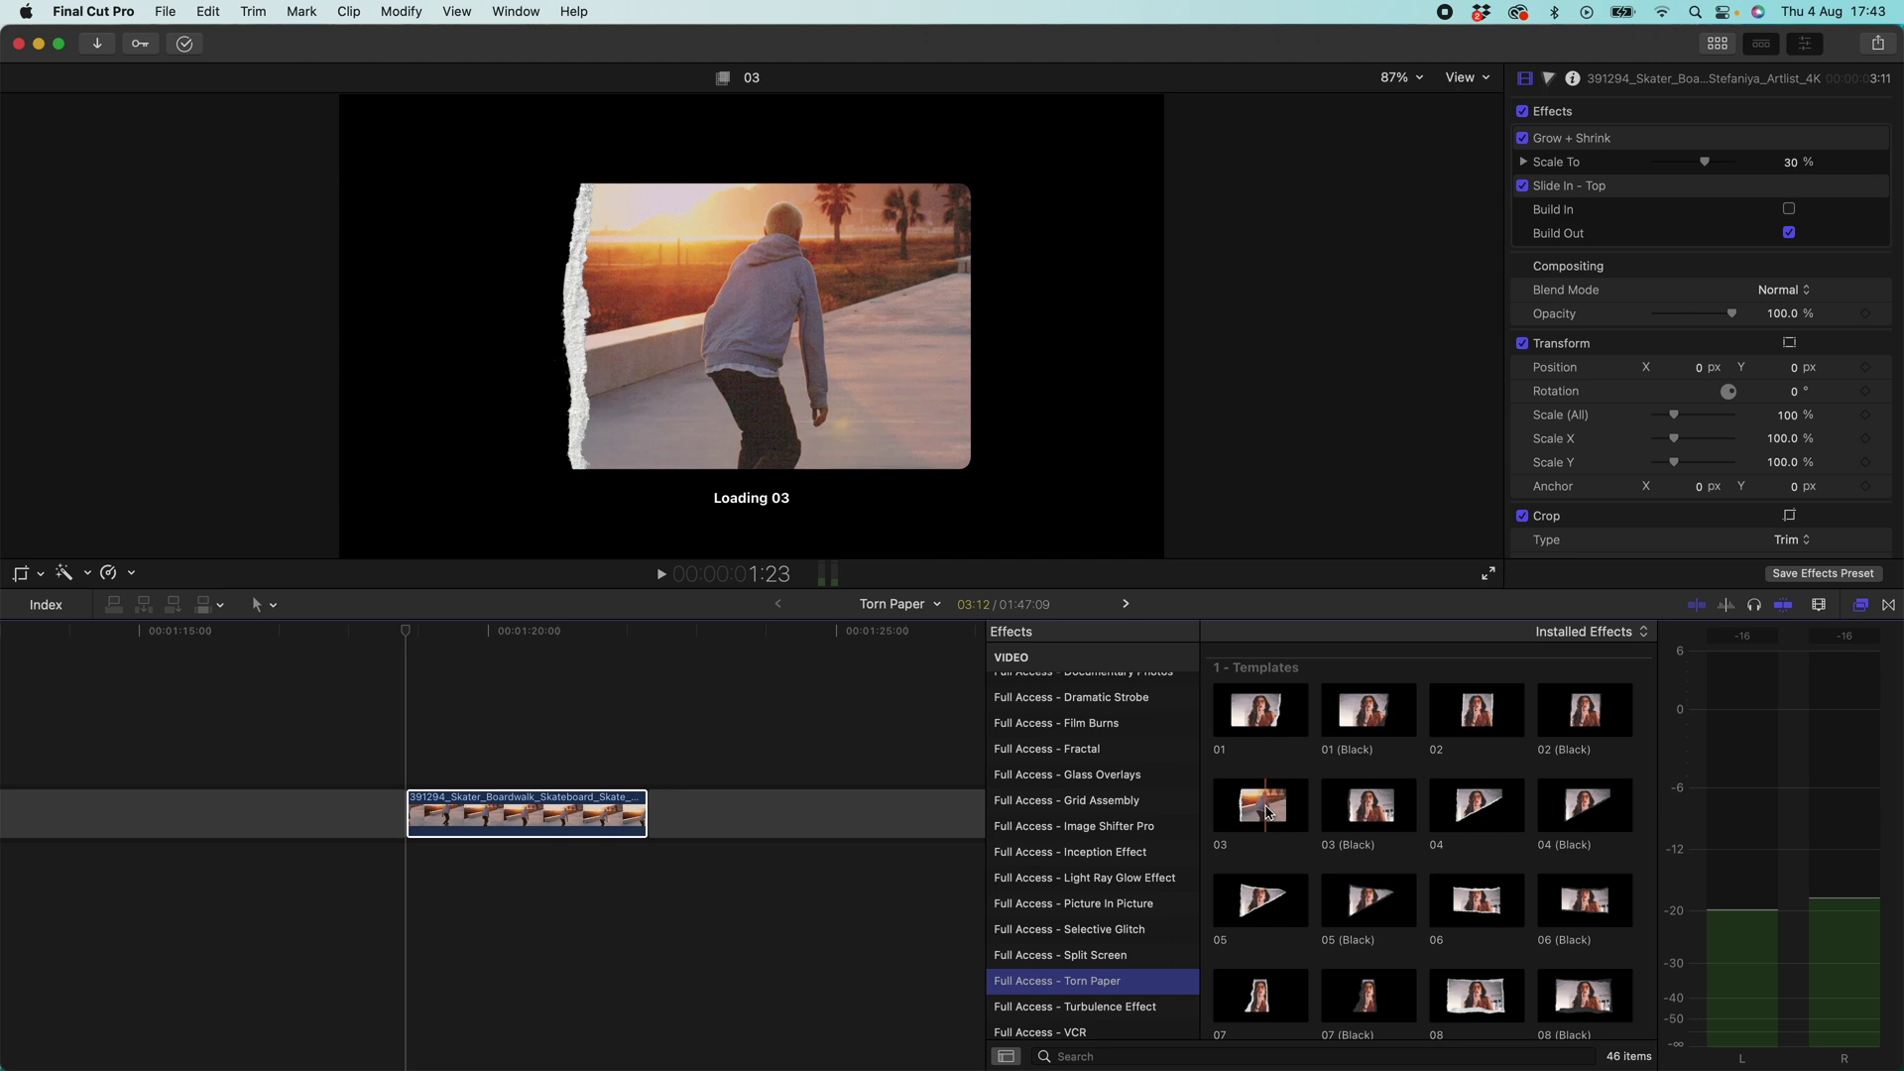
scroll(1251, 794, "down", 5)
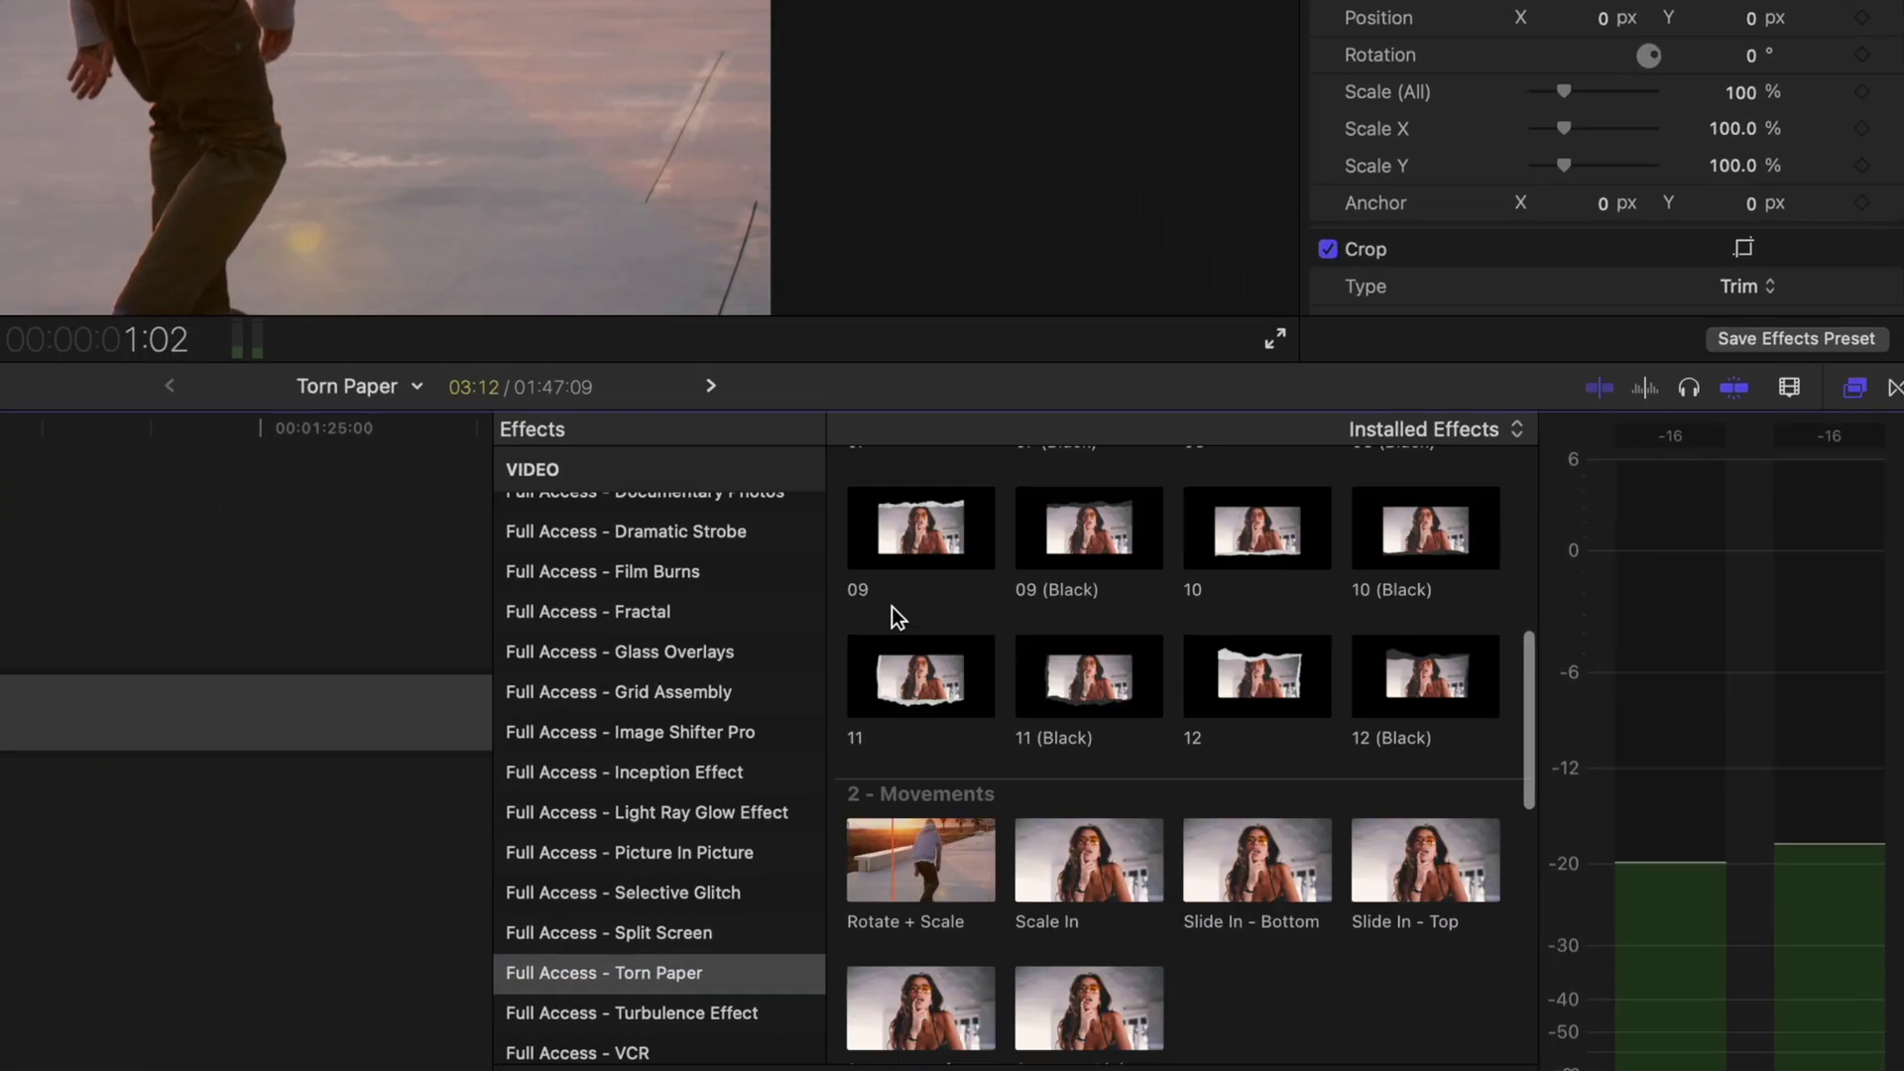
scroll(890, 605, "down", 3)
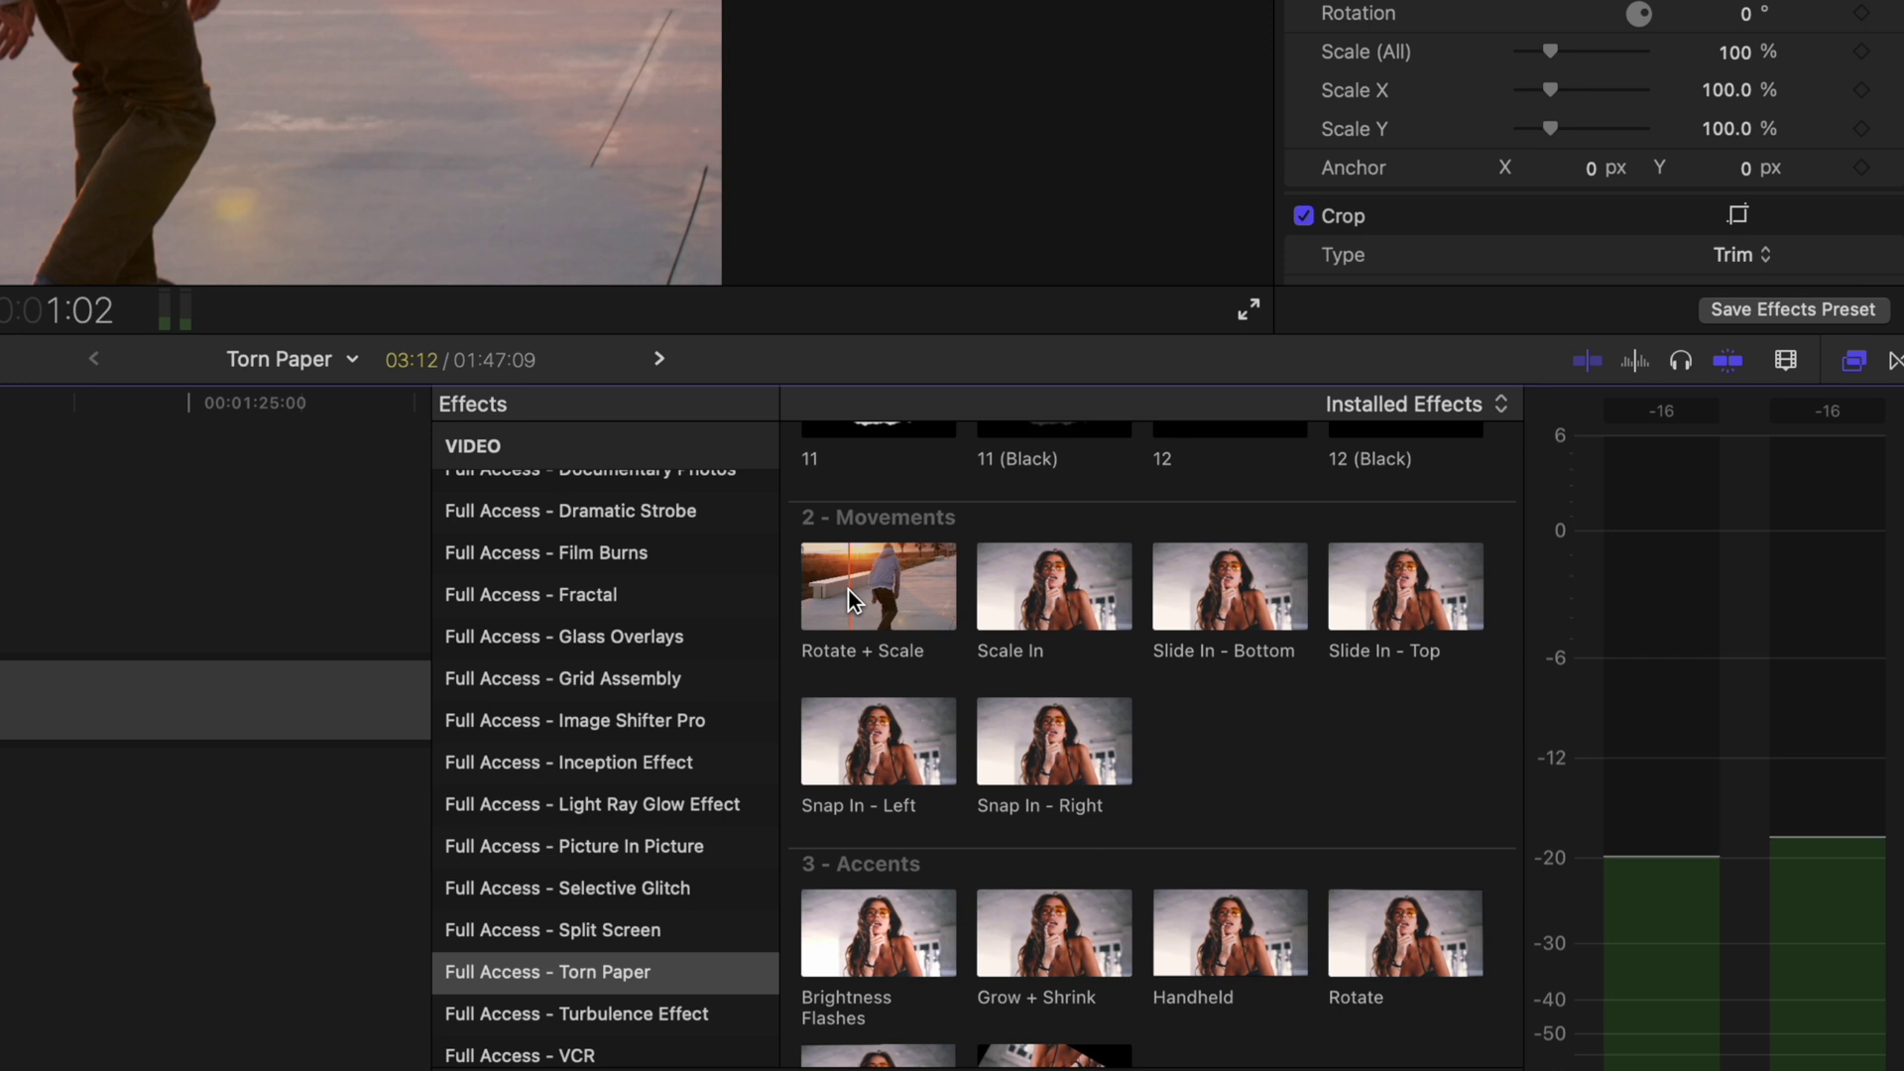
scroll(862, 701, "down", 5)
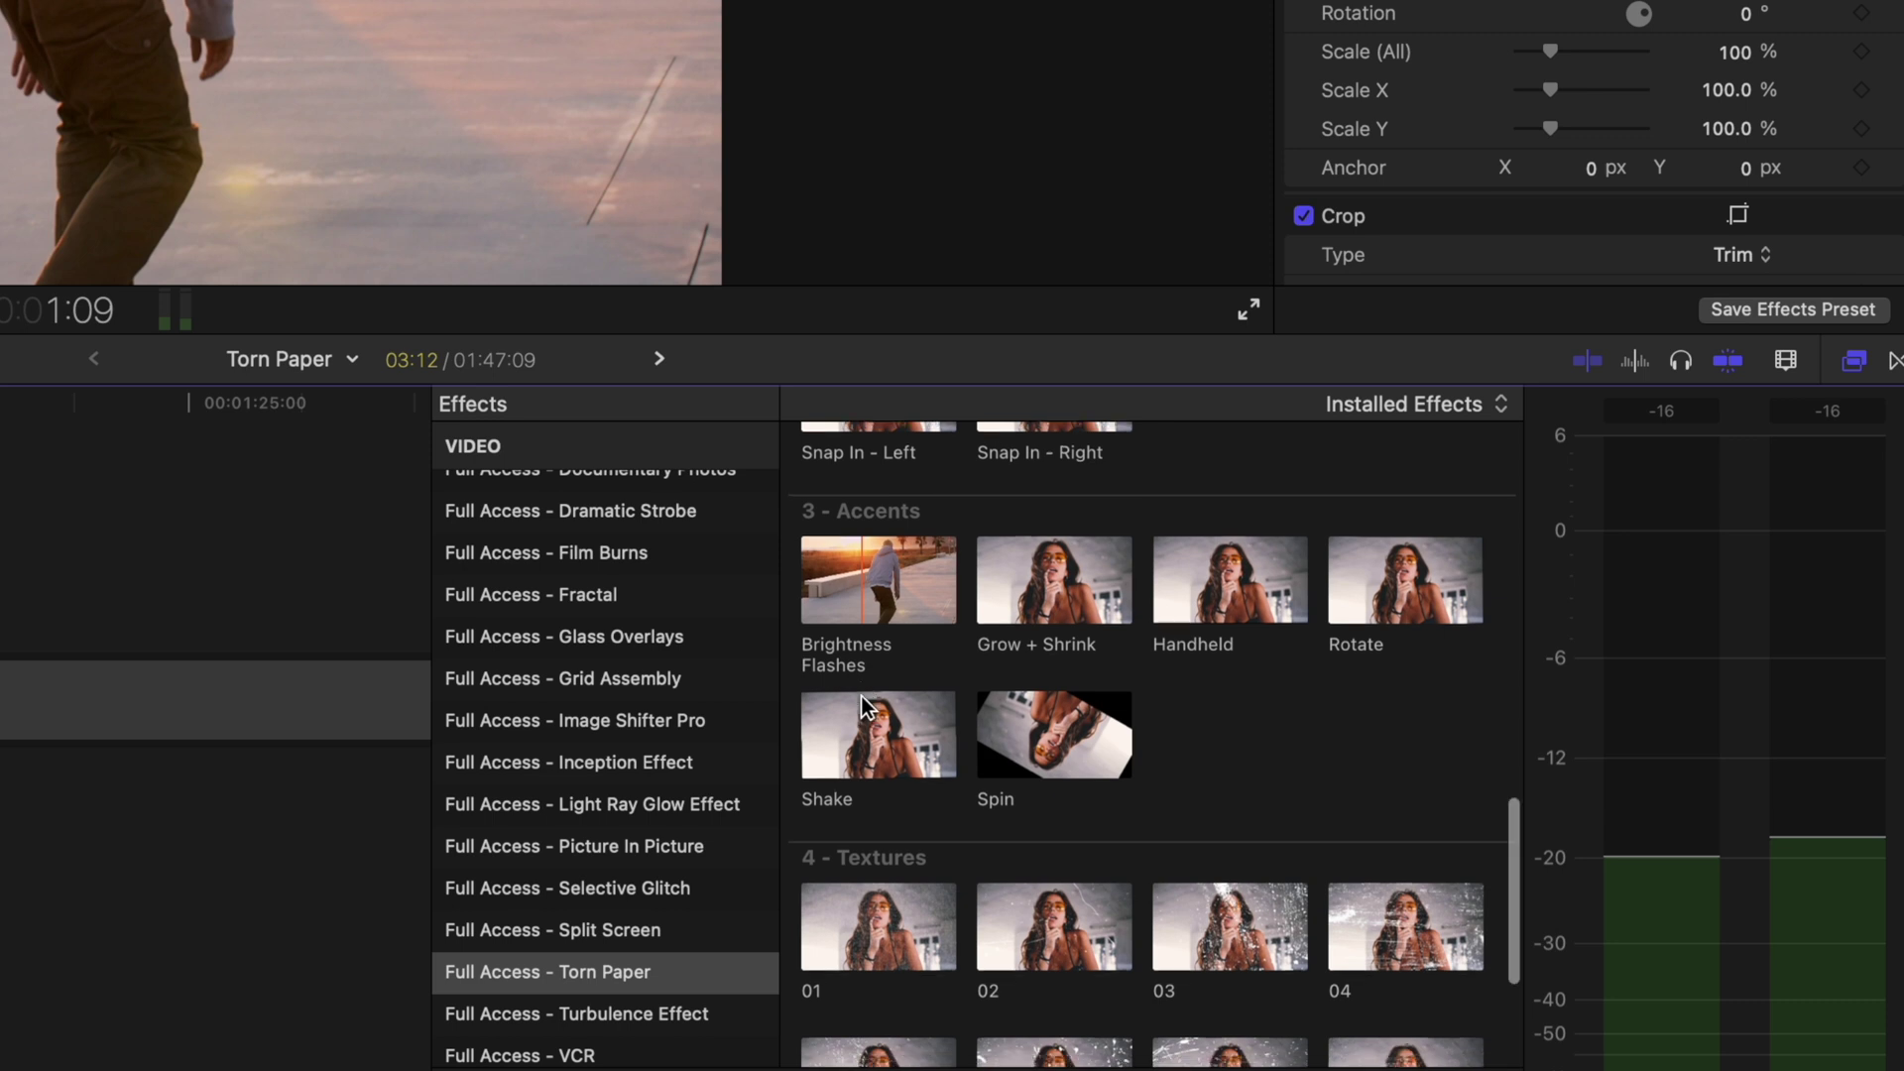
scroll(862, 706, "down", 4)
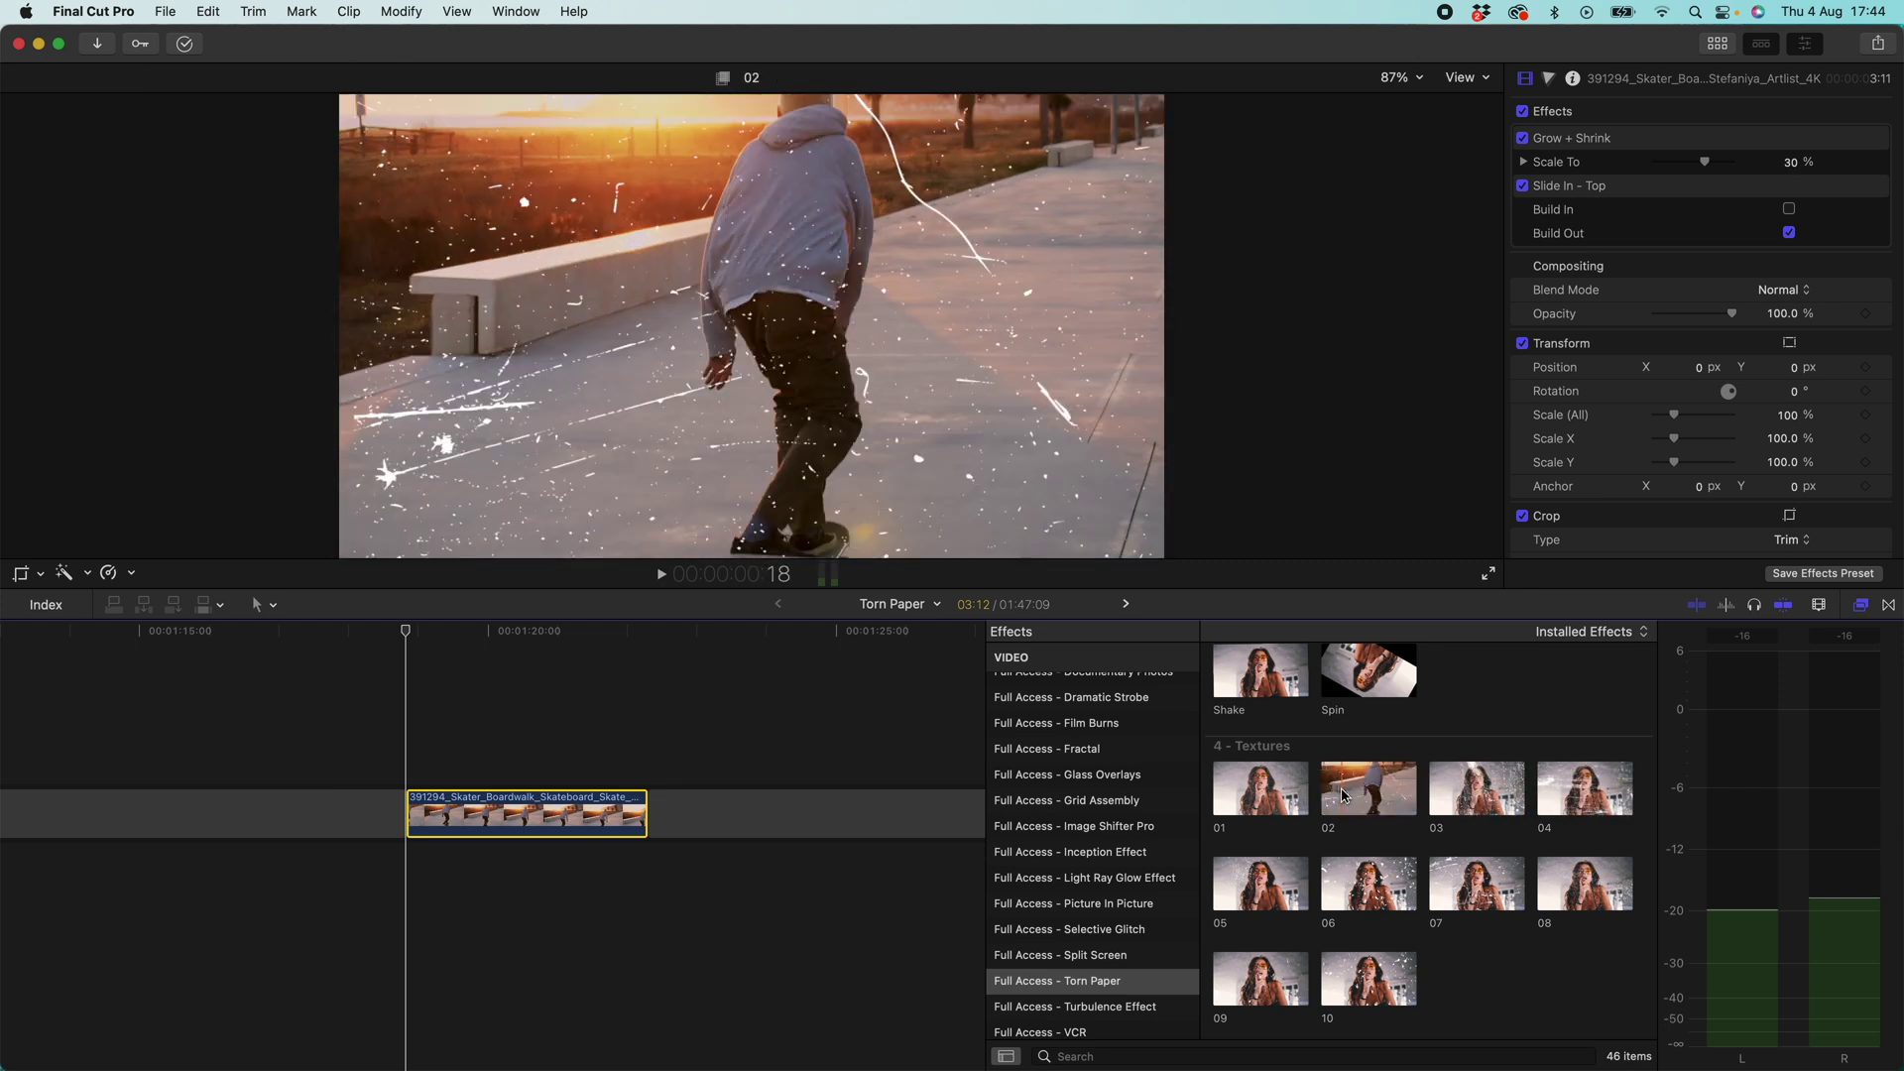
Play the skateboard clip to preview it, then return the playhead to around 1:19.
scroll(1289, 795, "up", 10)
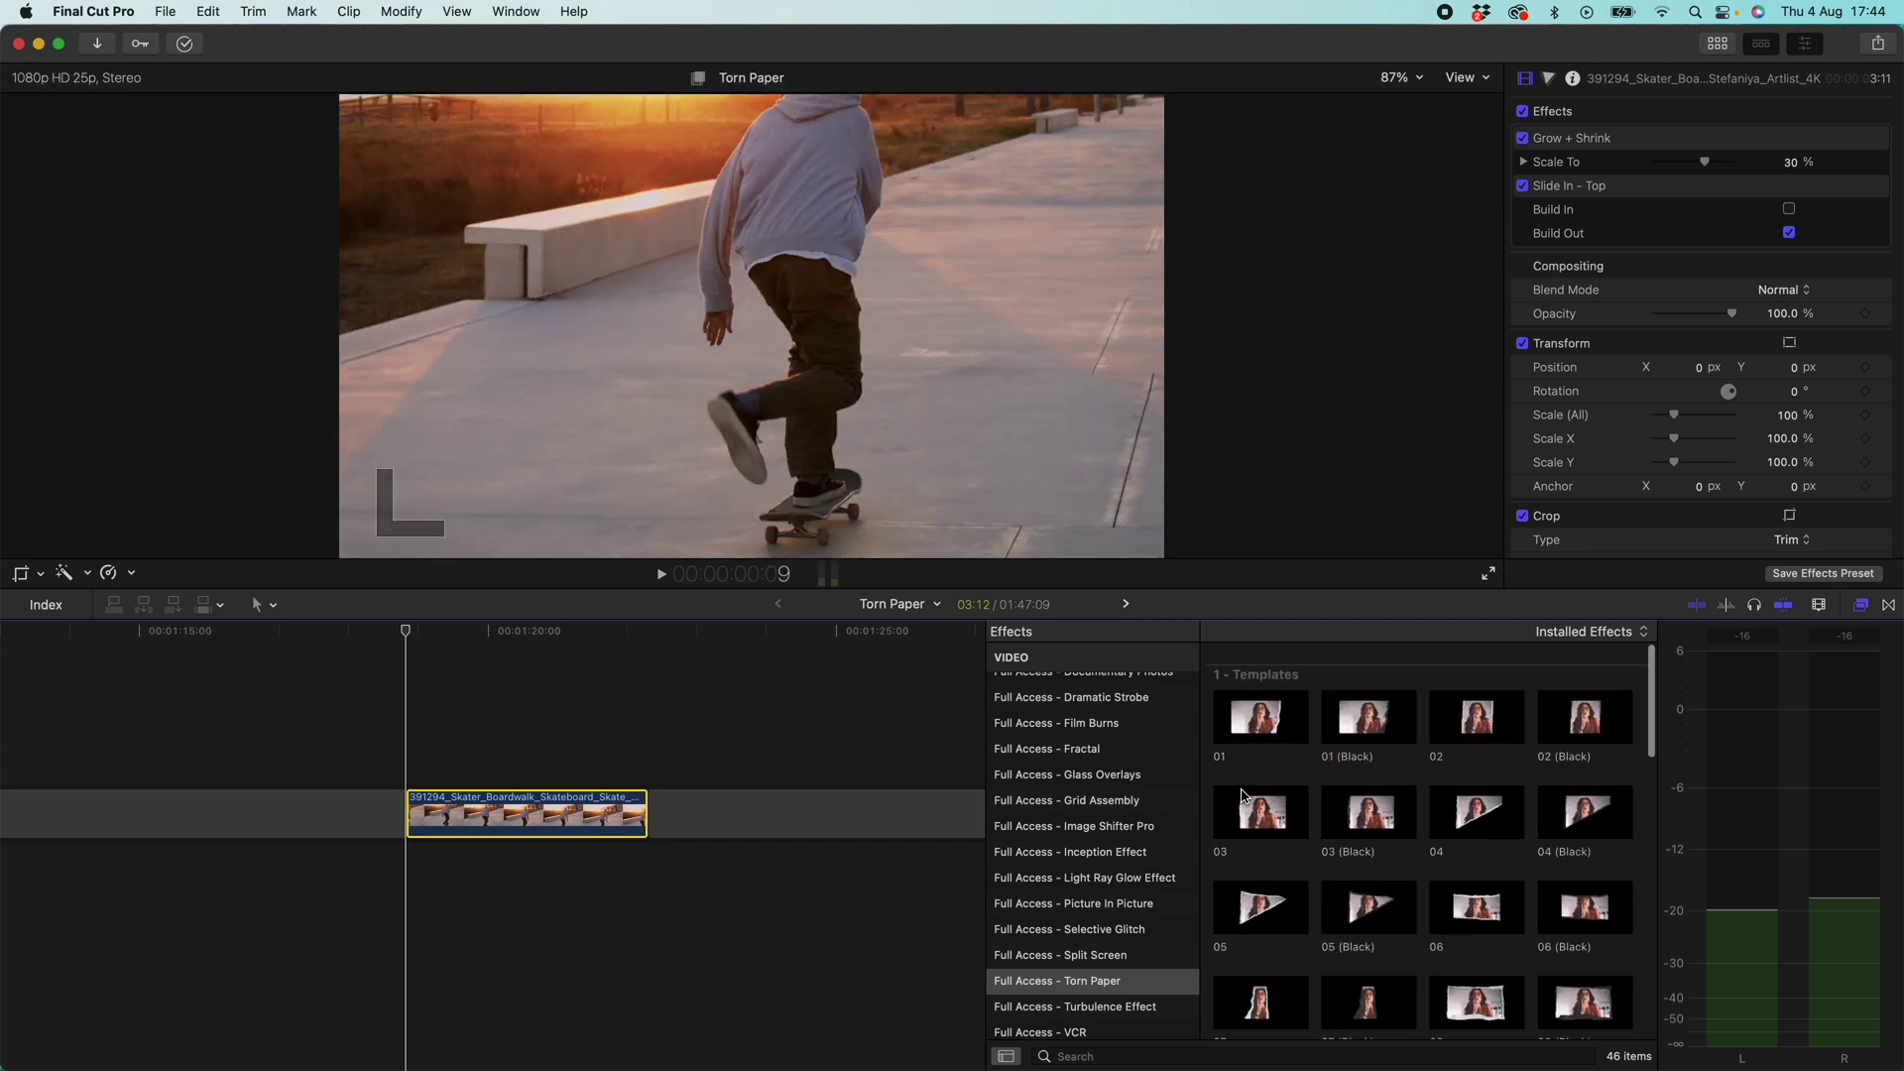
key("space")
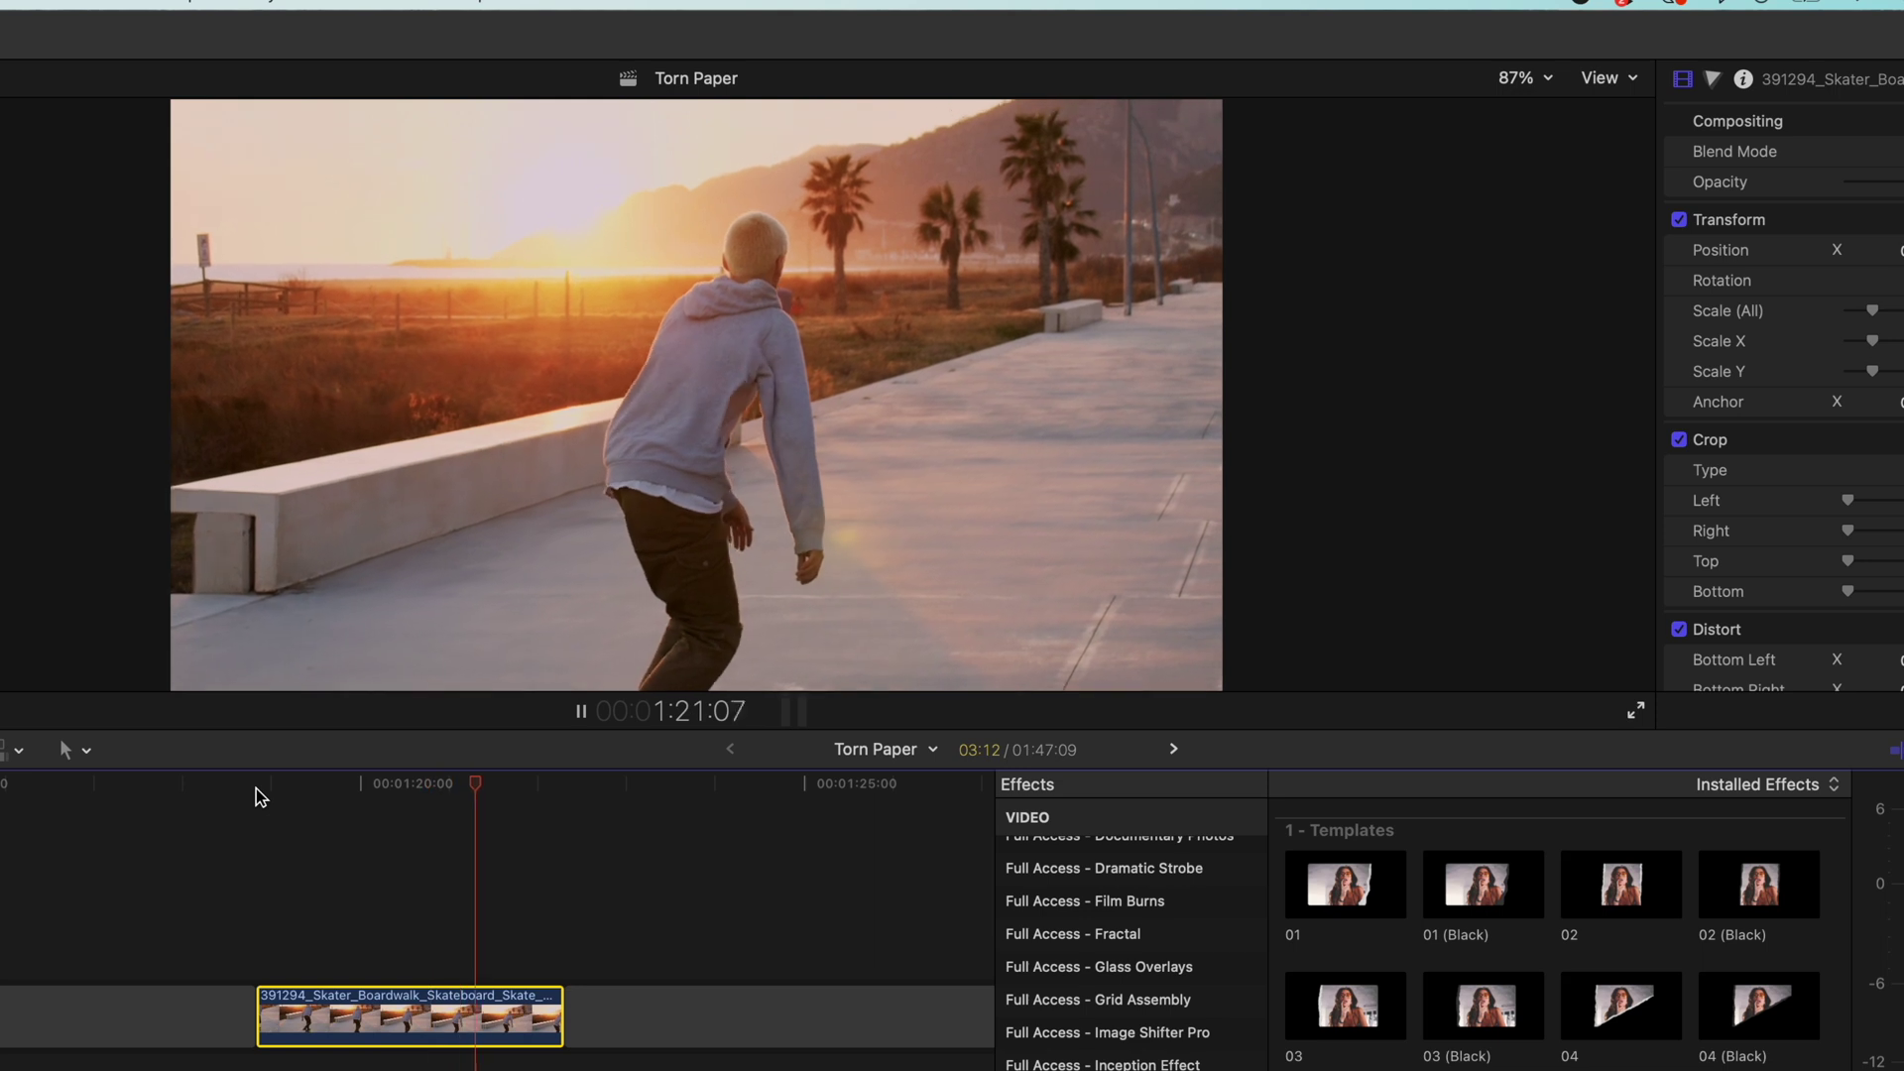
key("space")
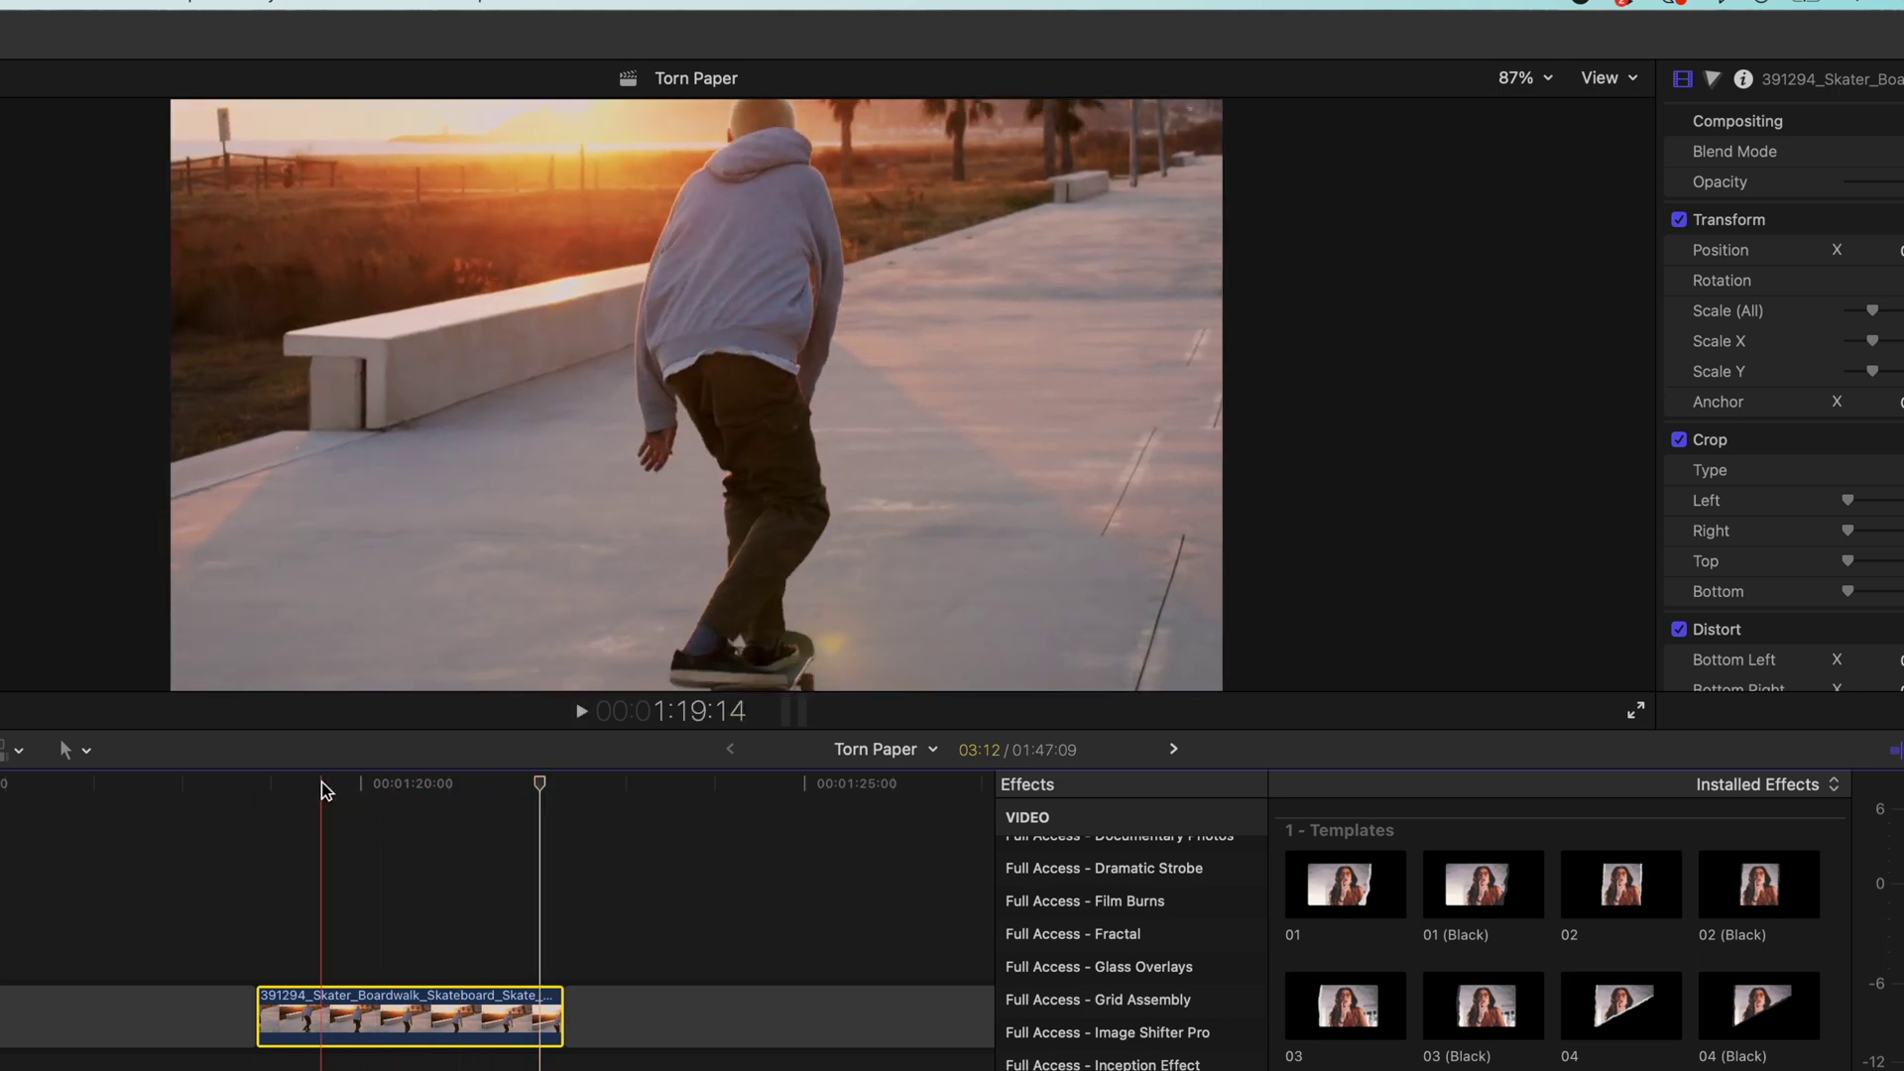
left_click(321, 782)
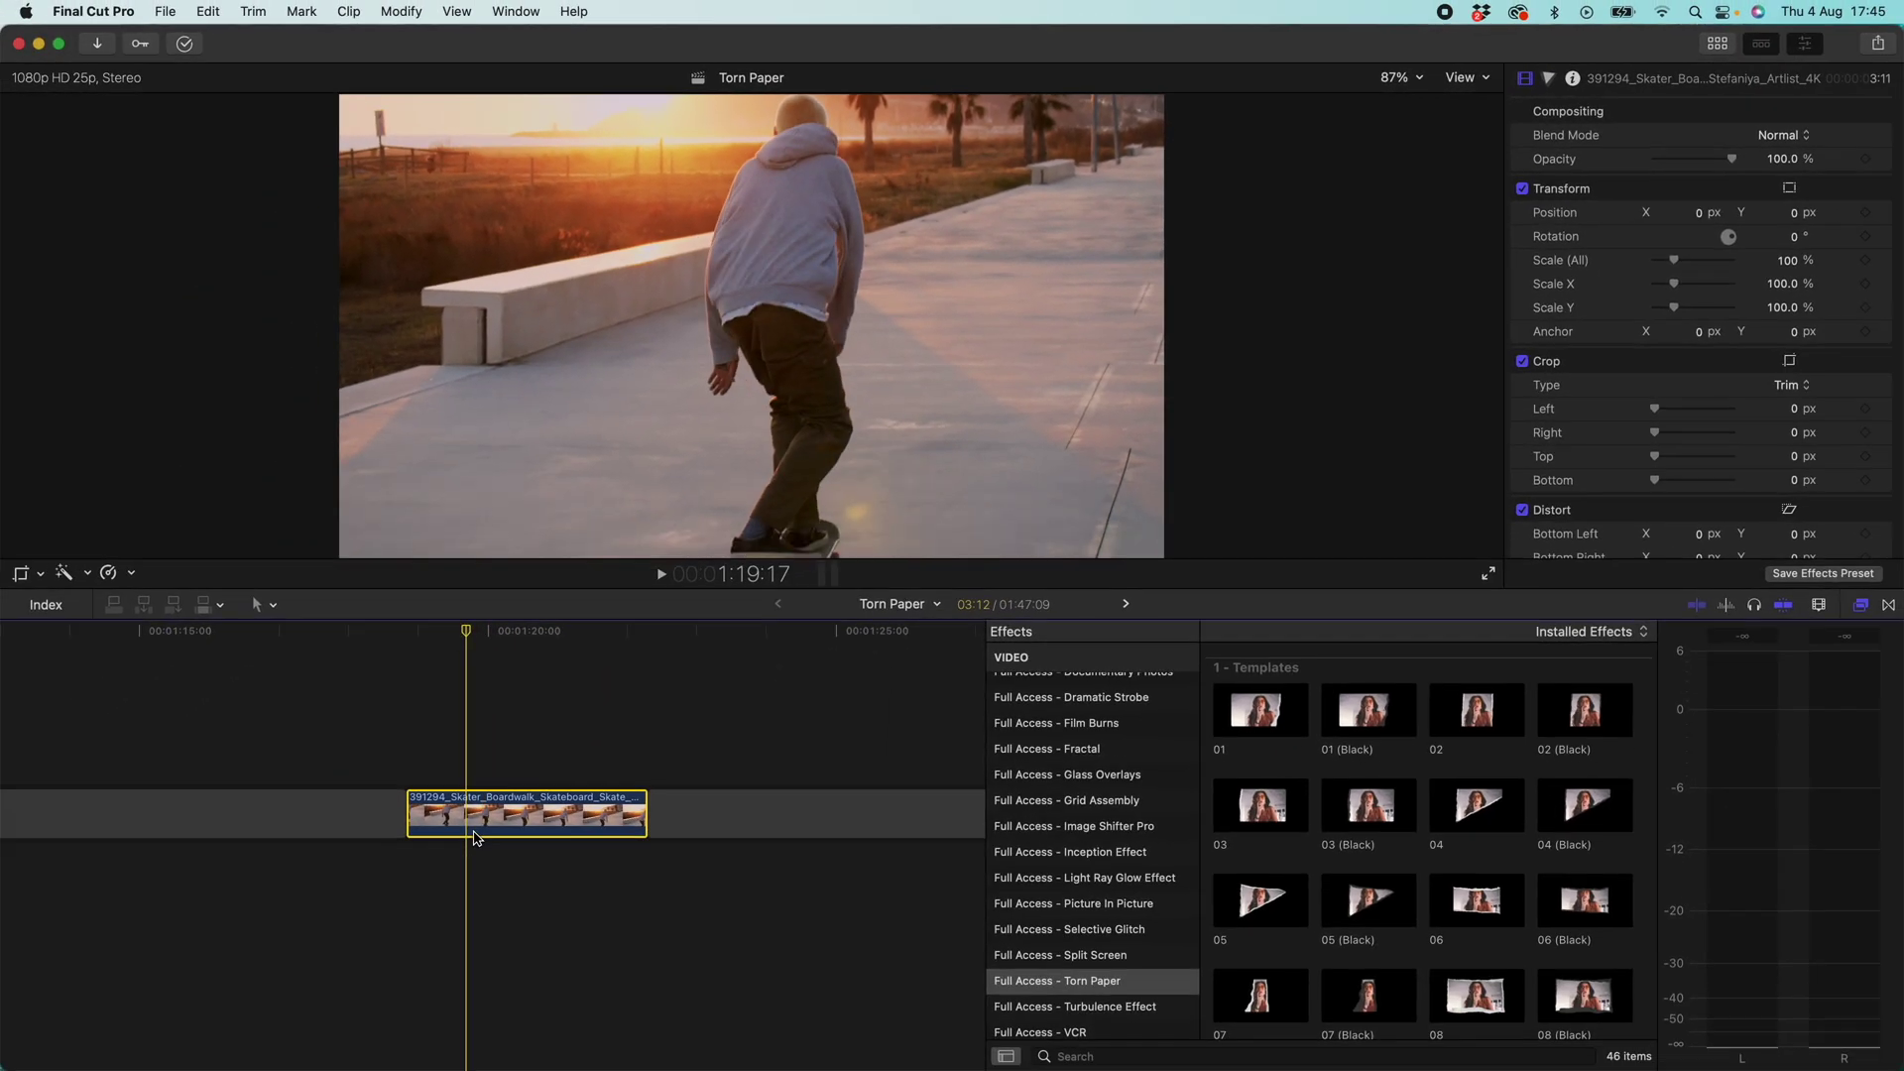
Apply the 08 Torn Paper template to the clip and select the framed clip.
scroll(1331, 721, "down", 2)
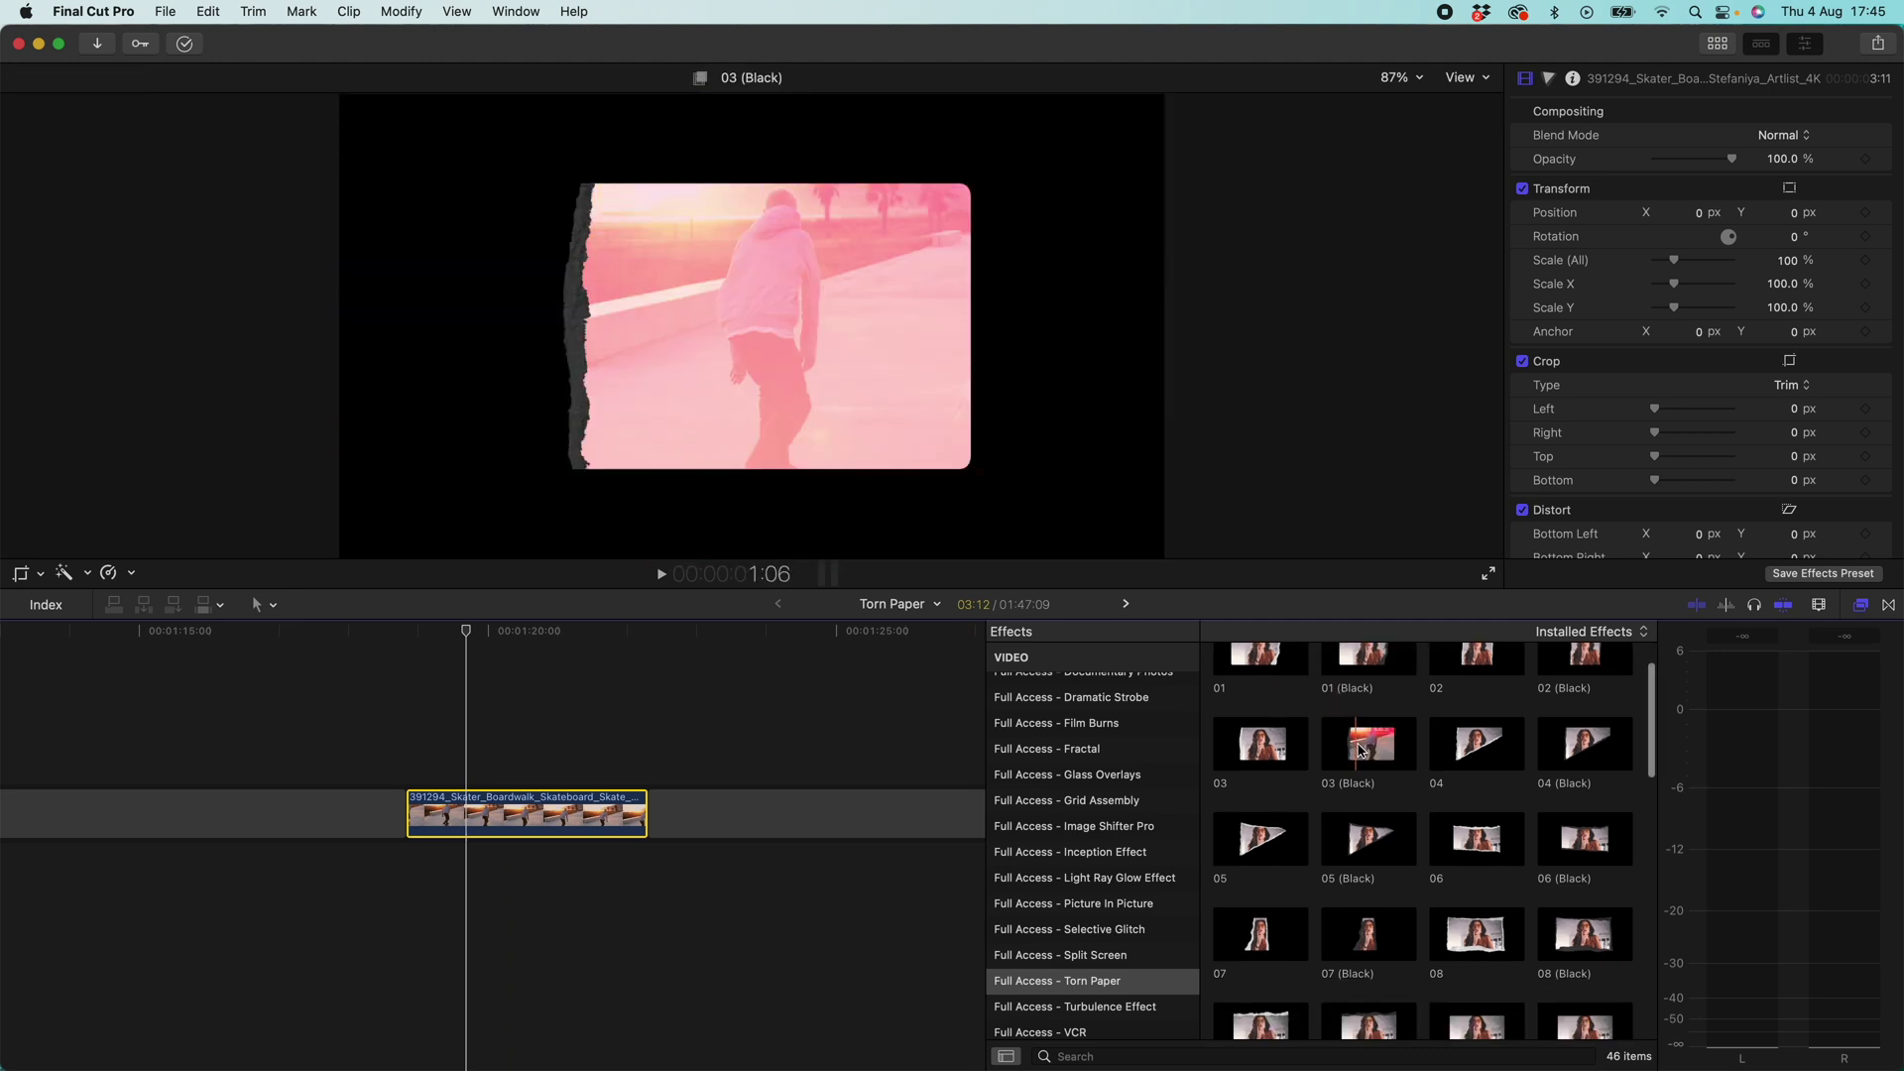
scroll(1389, 768, "down", 5)
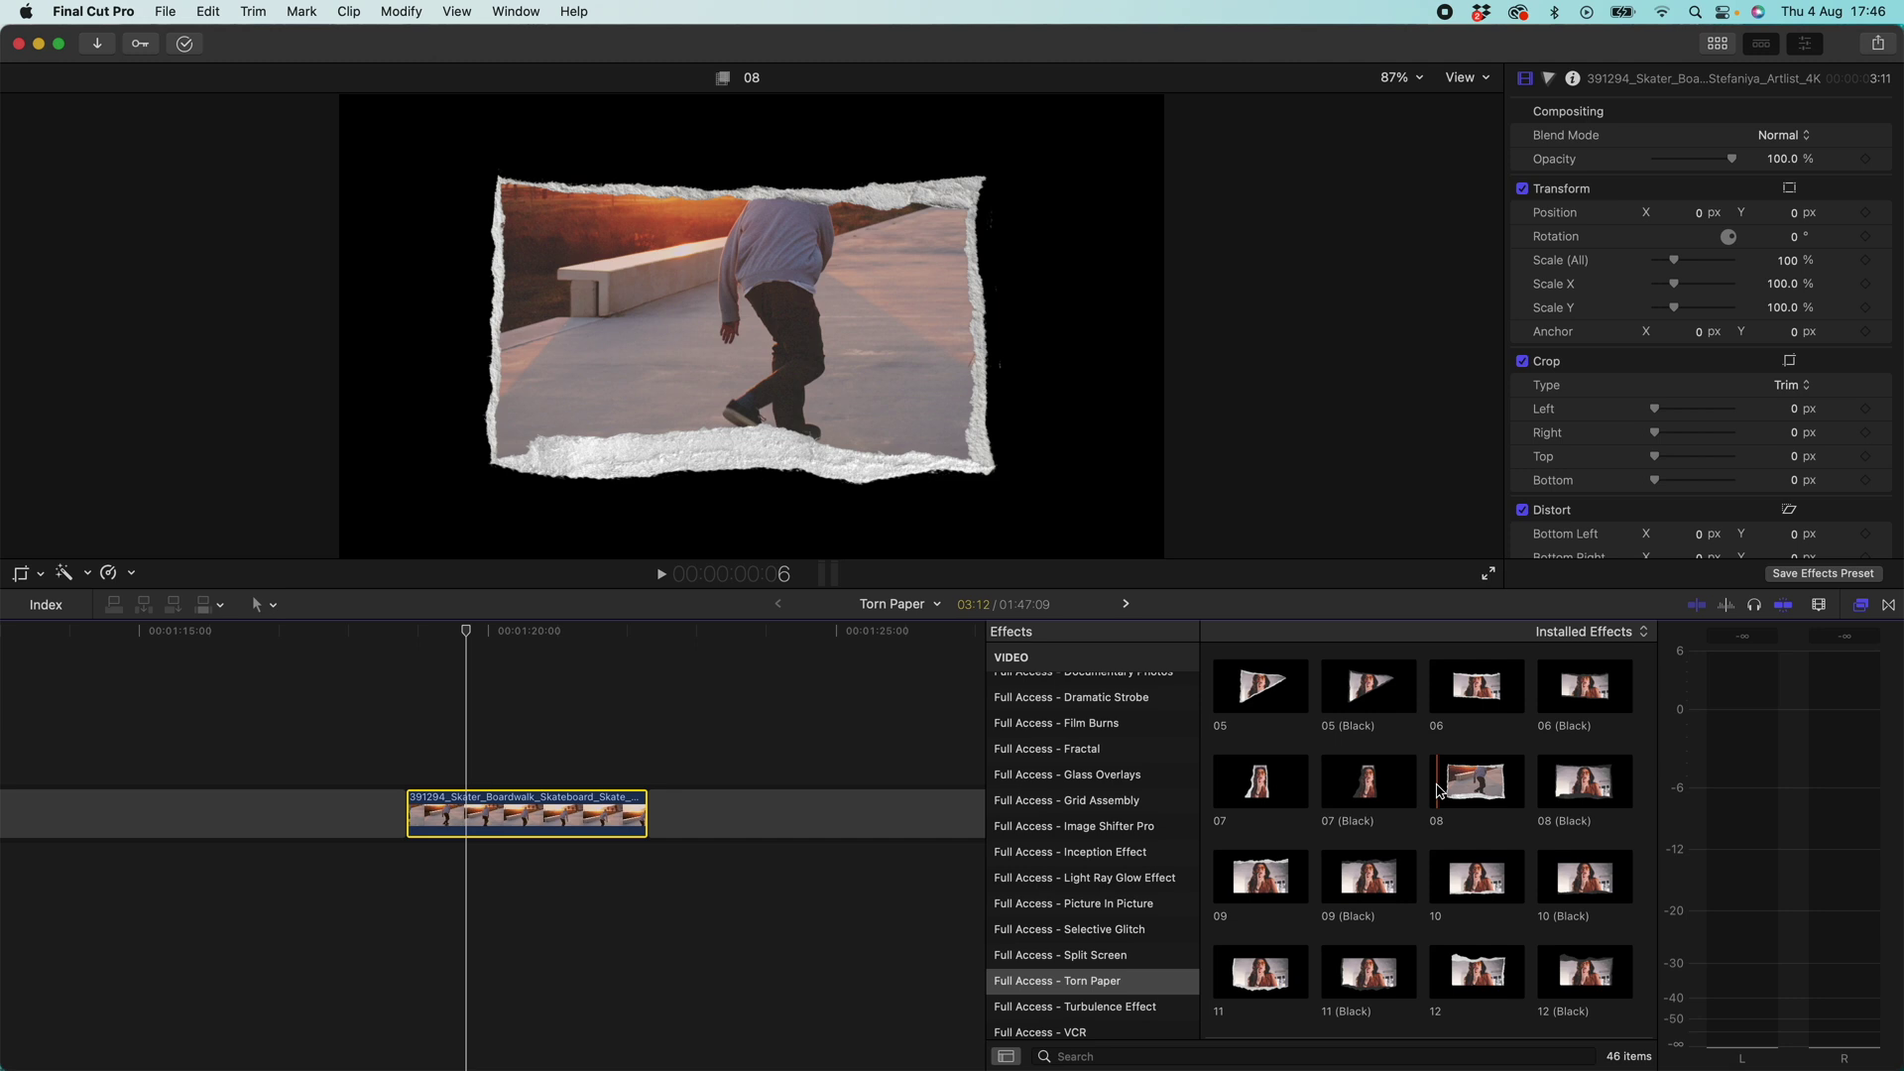
double_click(1475, 782)
left_click(426, 811)
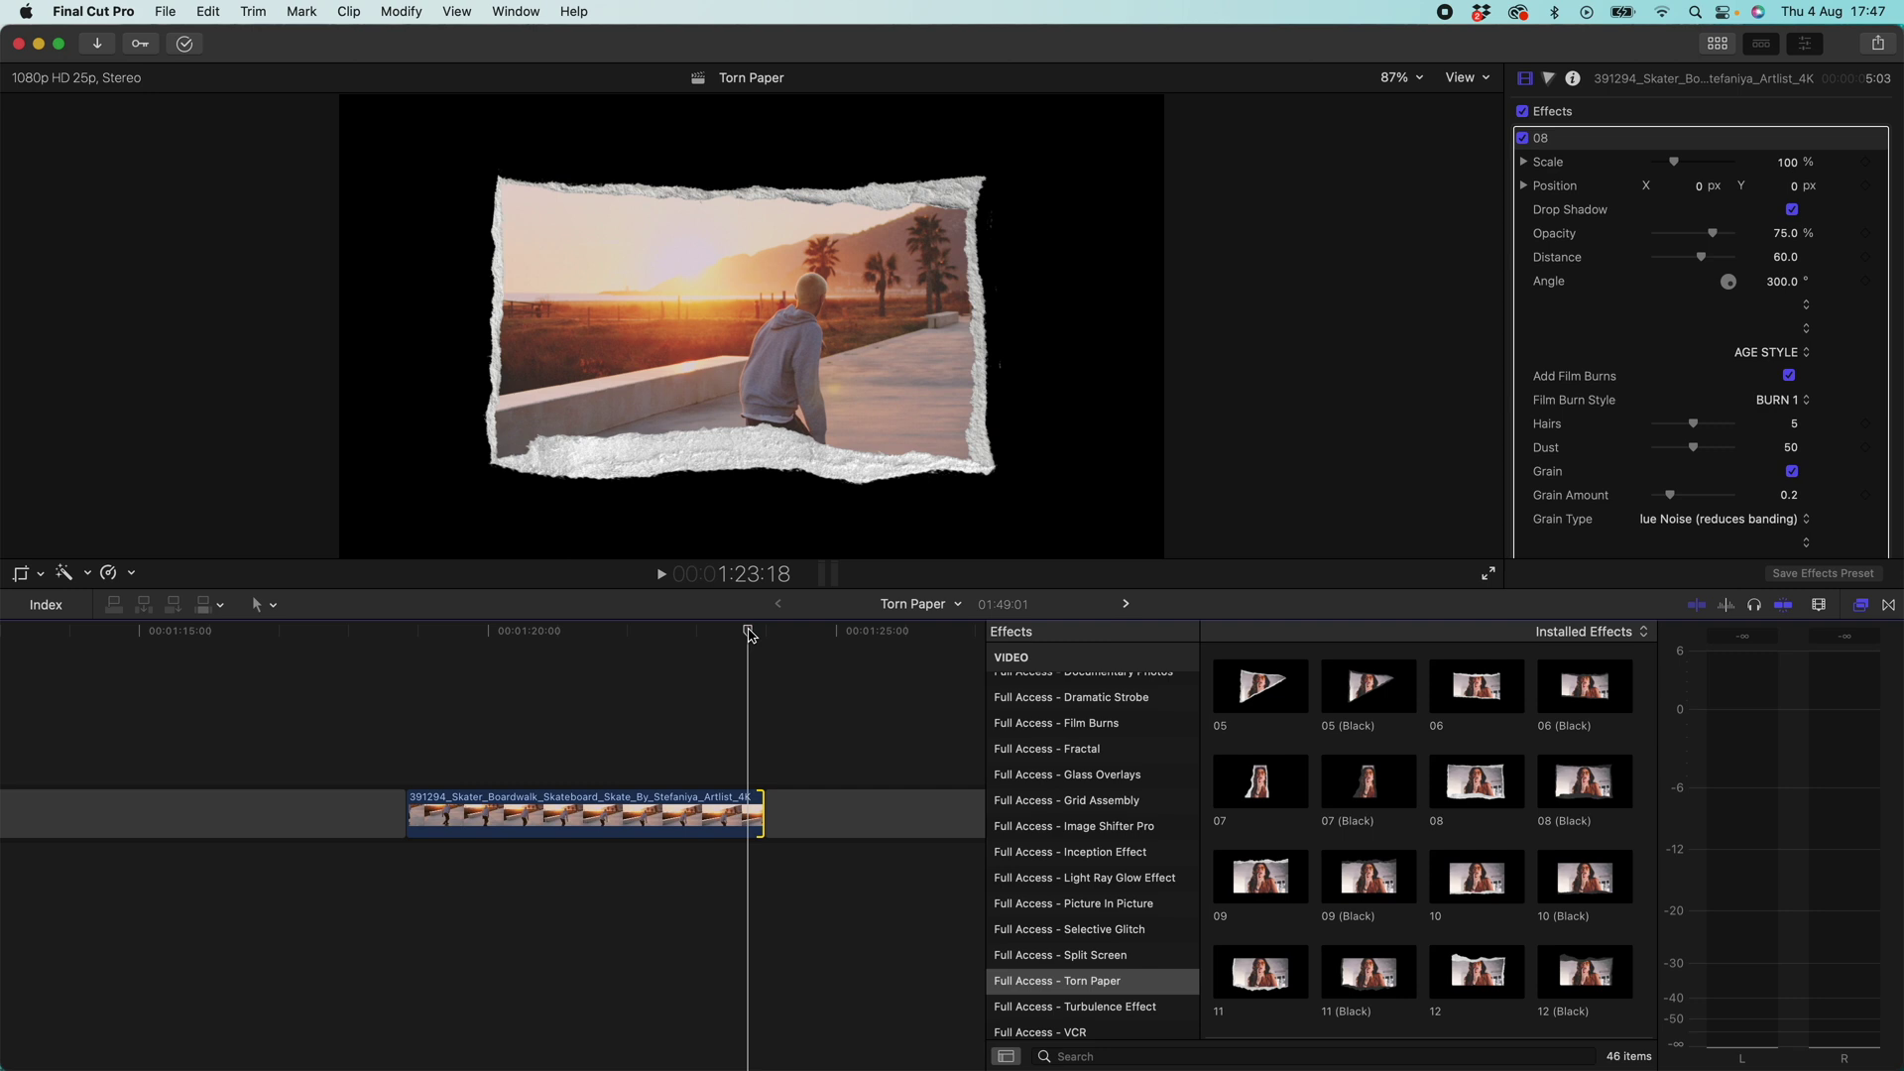
Move the playhead to about 1:19:15 and select the 08 effect's settings in the Inspector.
left_click_drag(750, 635, 463, 630)
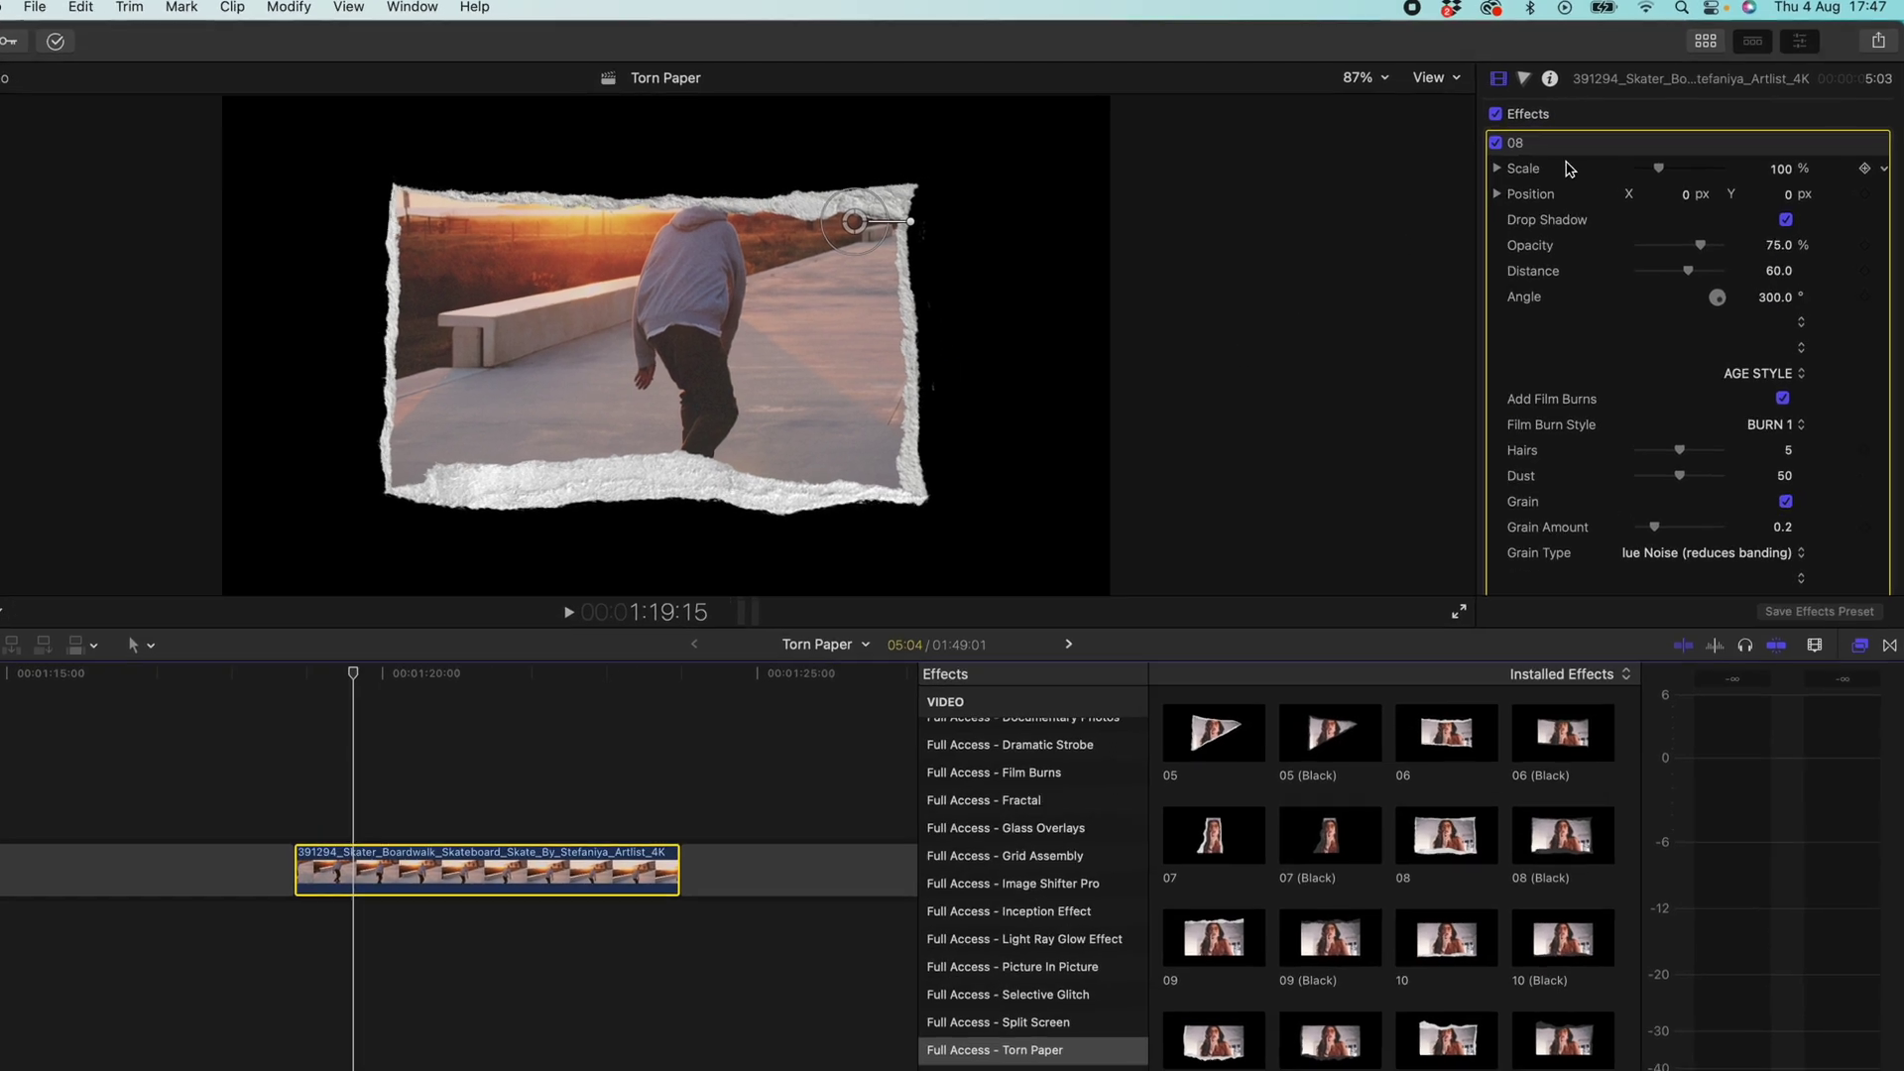
left_click(1598, 142)
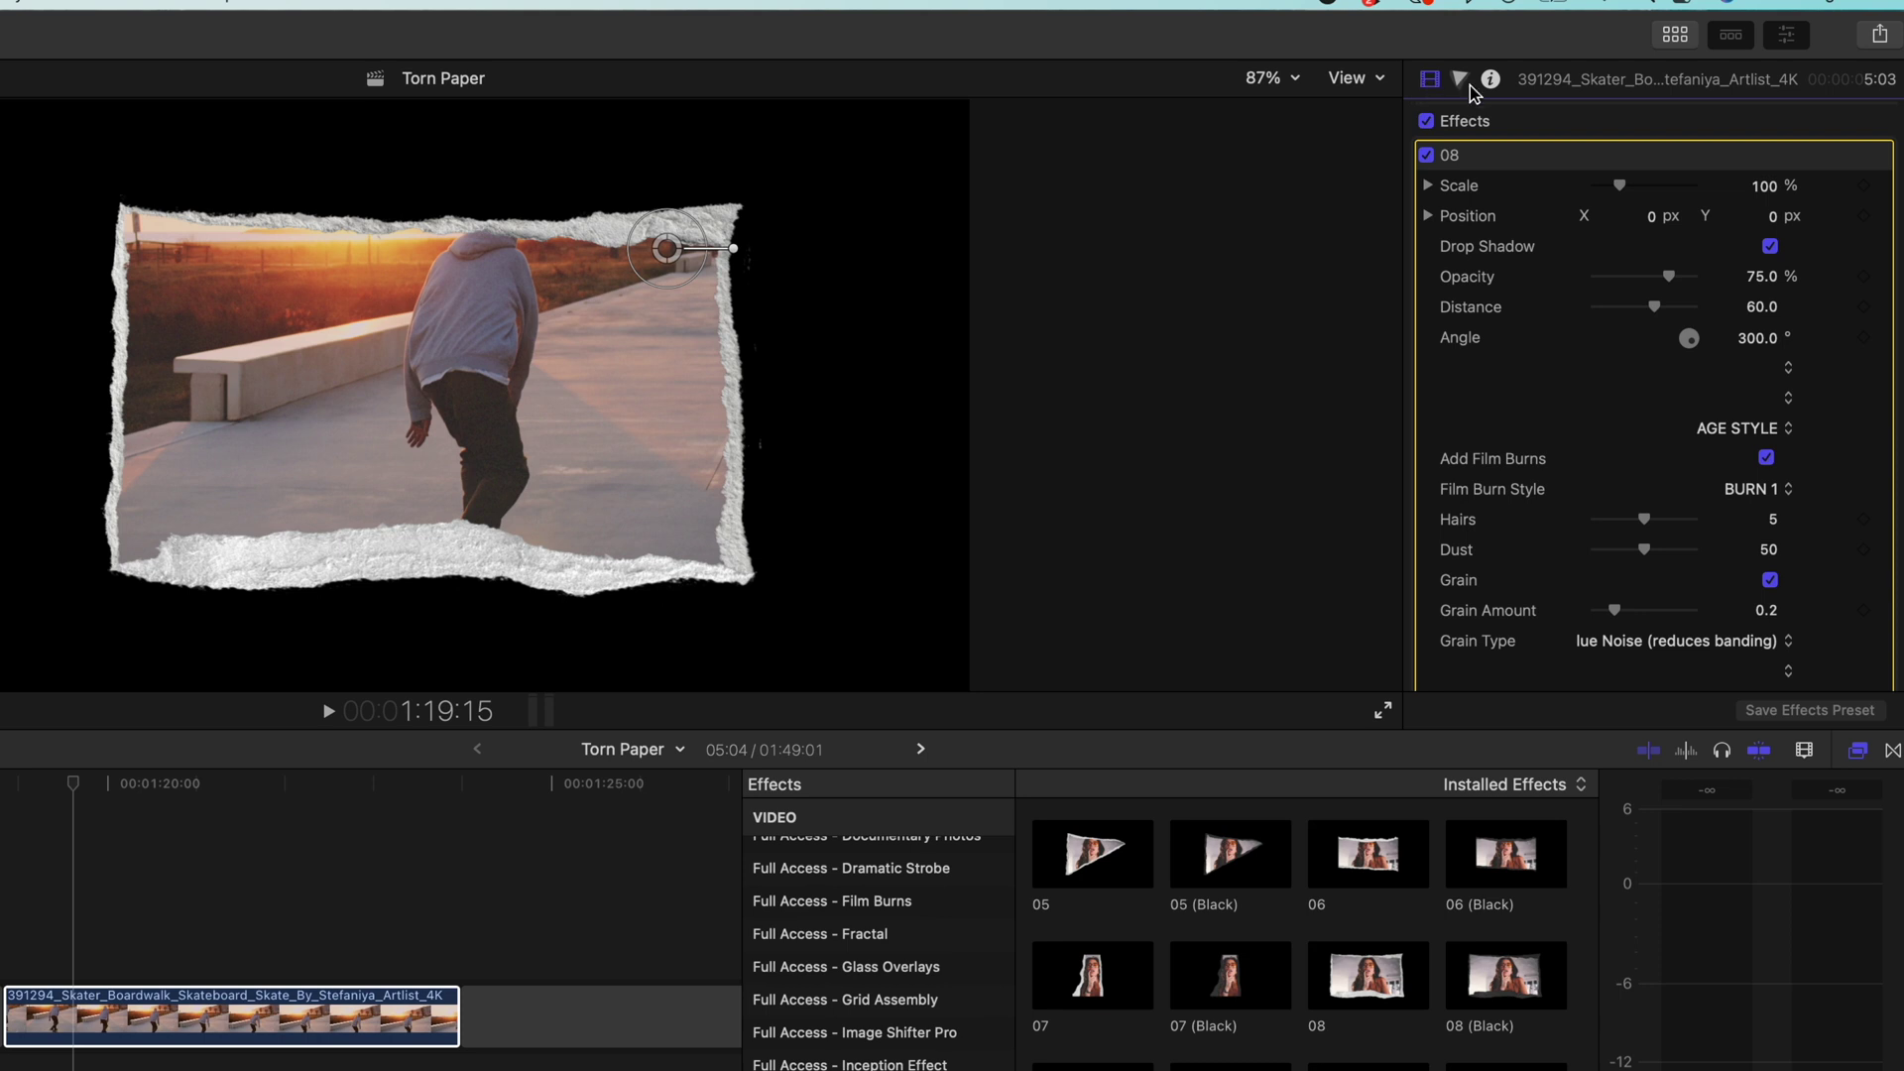
left_click(1787, 37)
left_click(1788, 38)
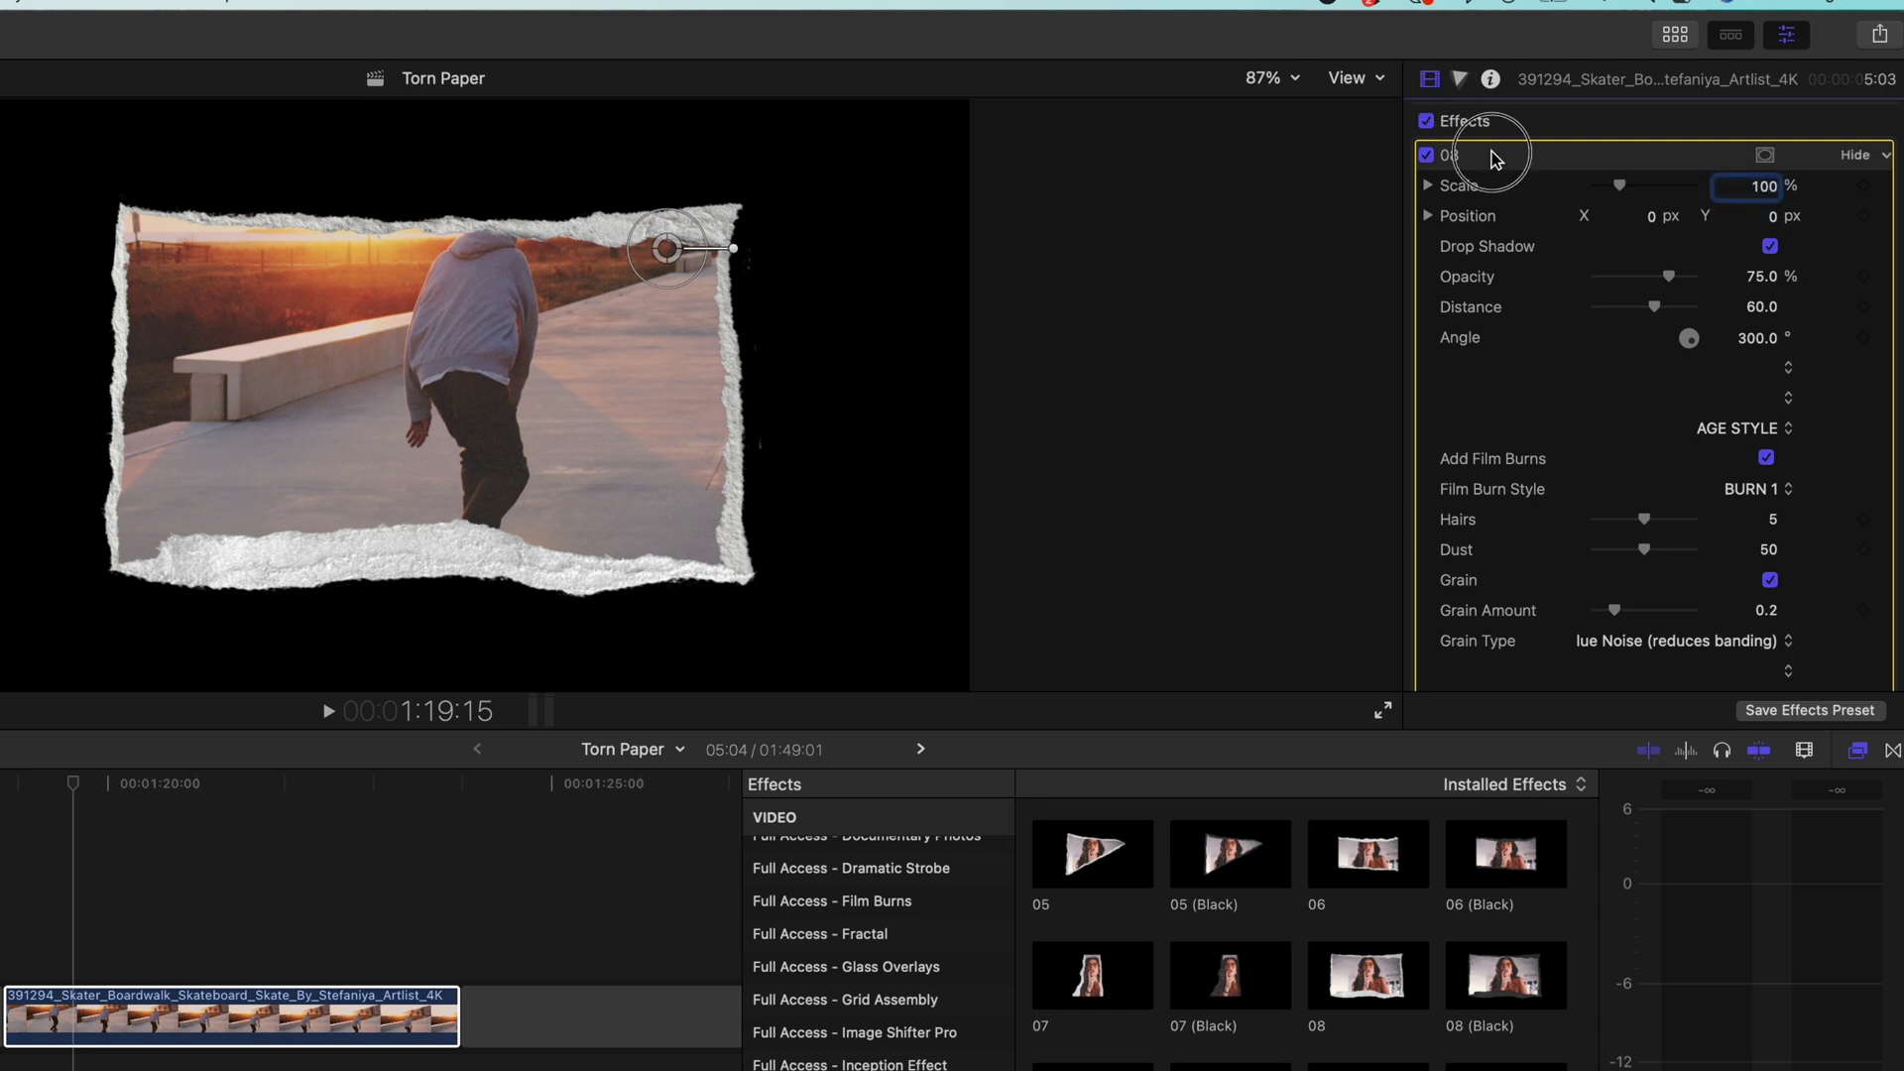
scroll(1495, 159, "down", 2)
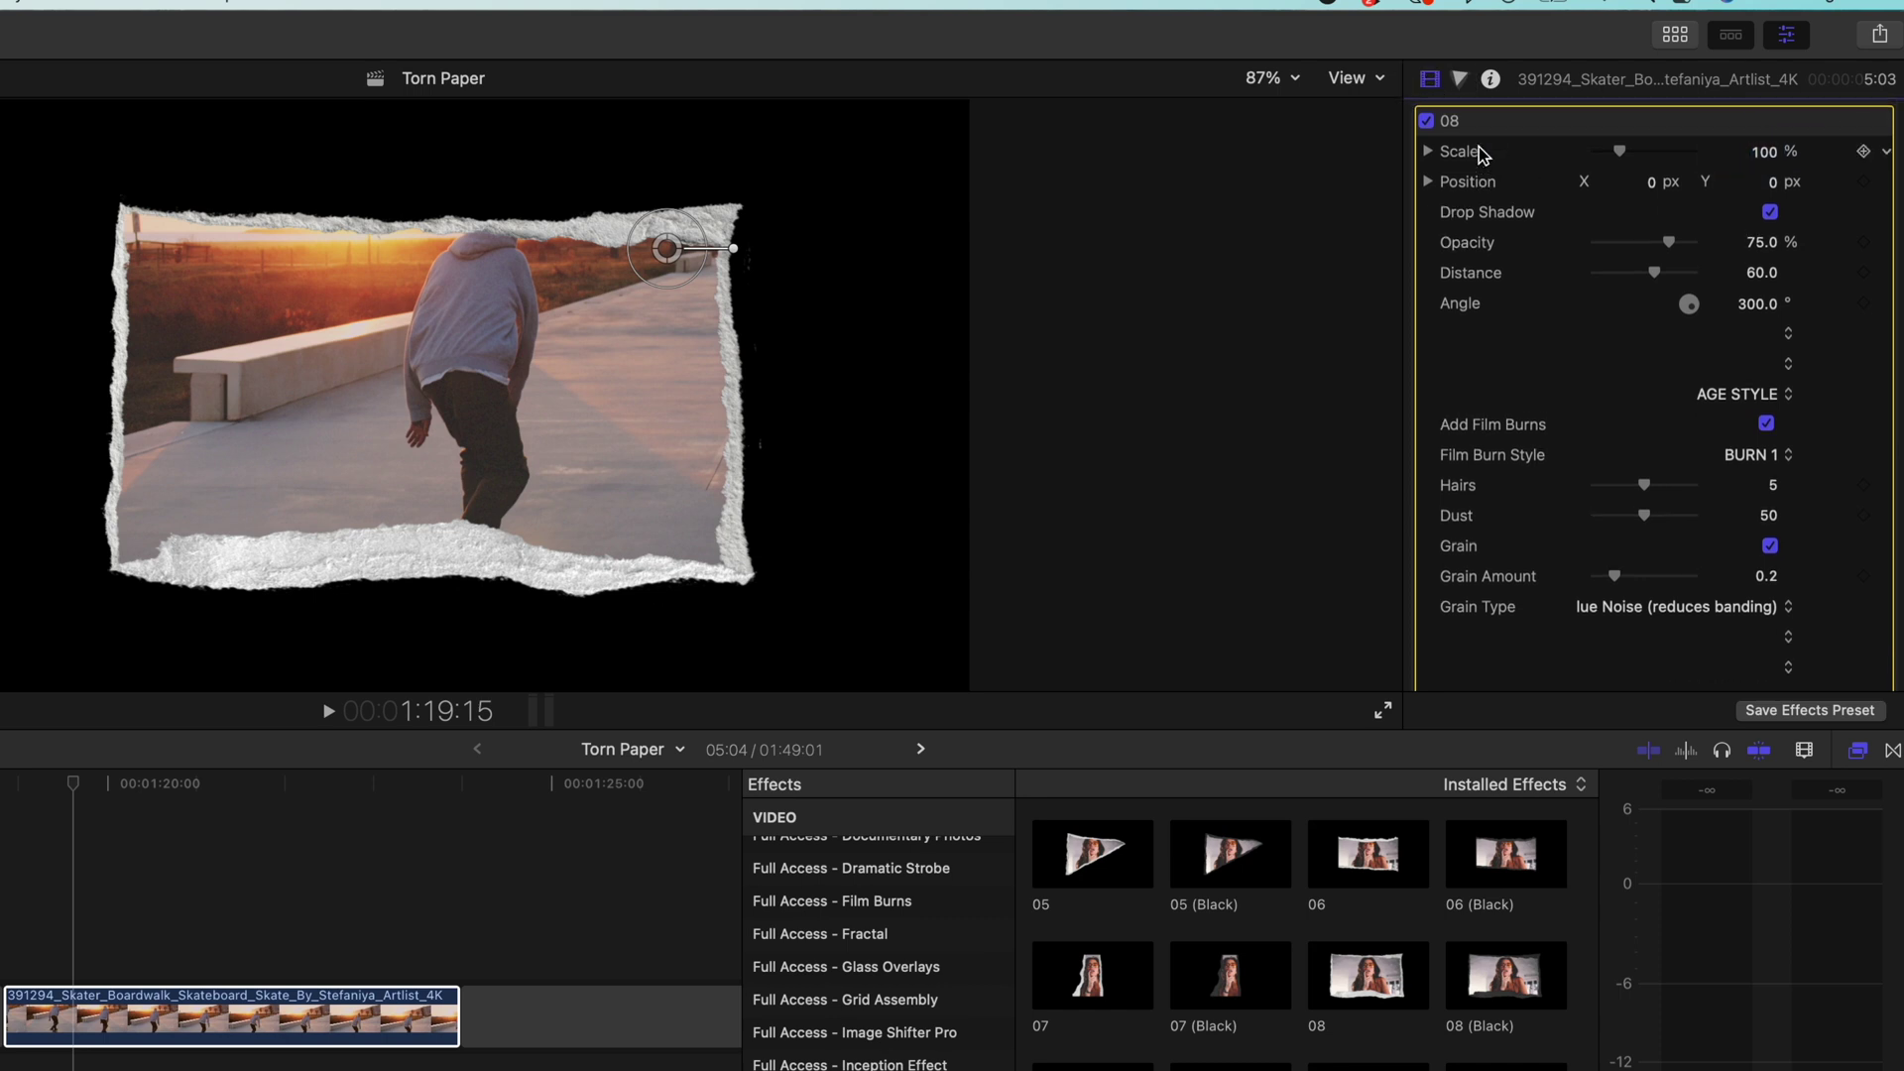
scroll(1482, 154, "up", 1)
Reset Position Y to 0 and Scale to 100%, then tilt the frame and shift it left.
left_click_drag(1616, 169, 1619, 171)
left_click_drag(1772, 203, 1772, 217)
double_click(1765, 199)
type("0")
key("Return")
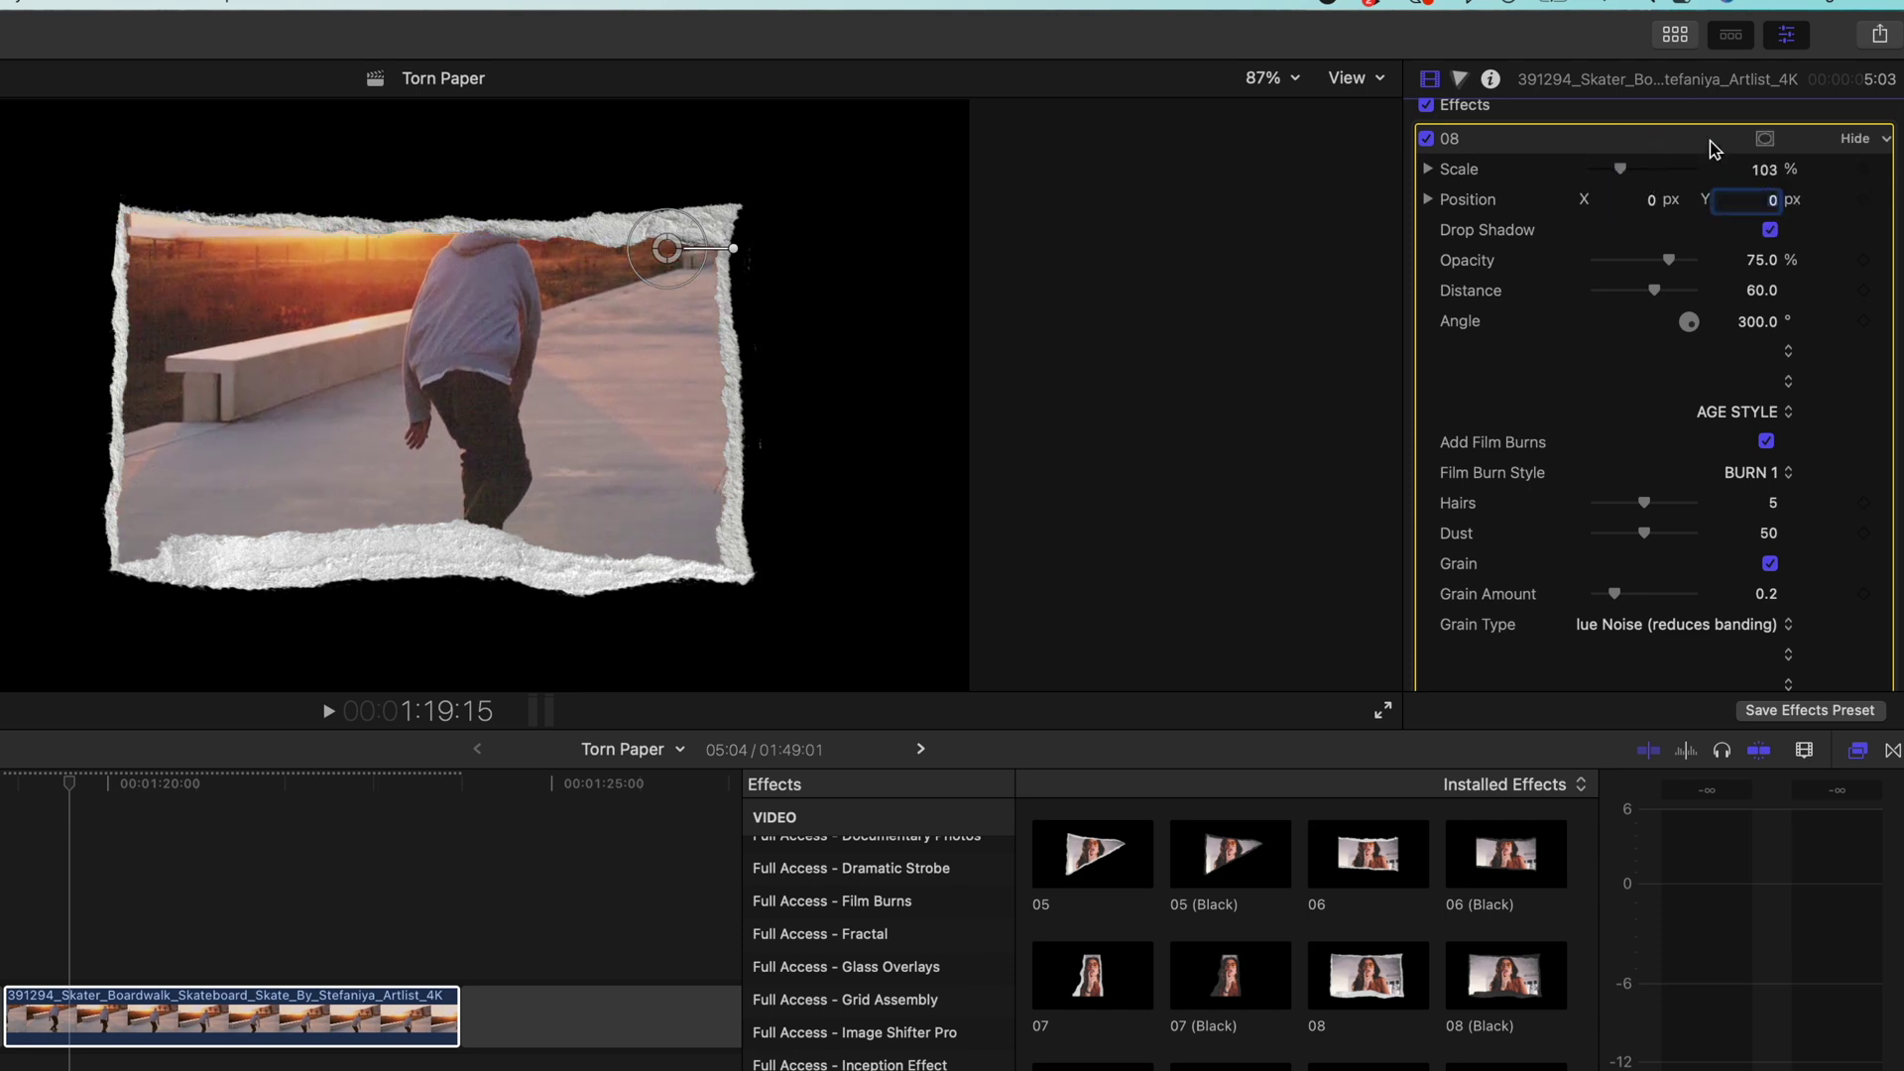
type("100")
key("Return")
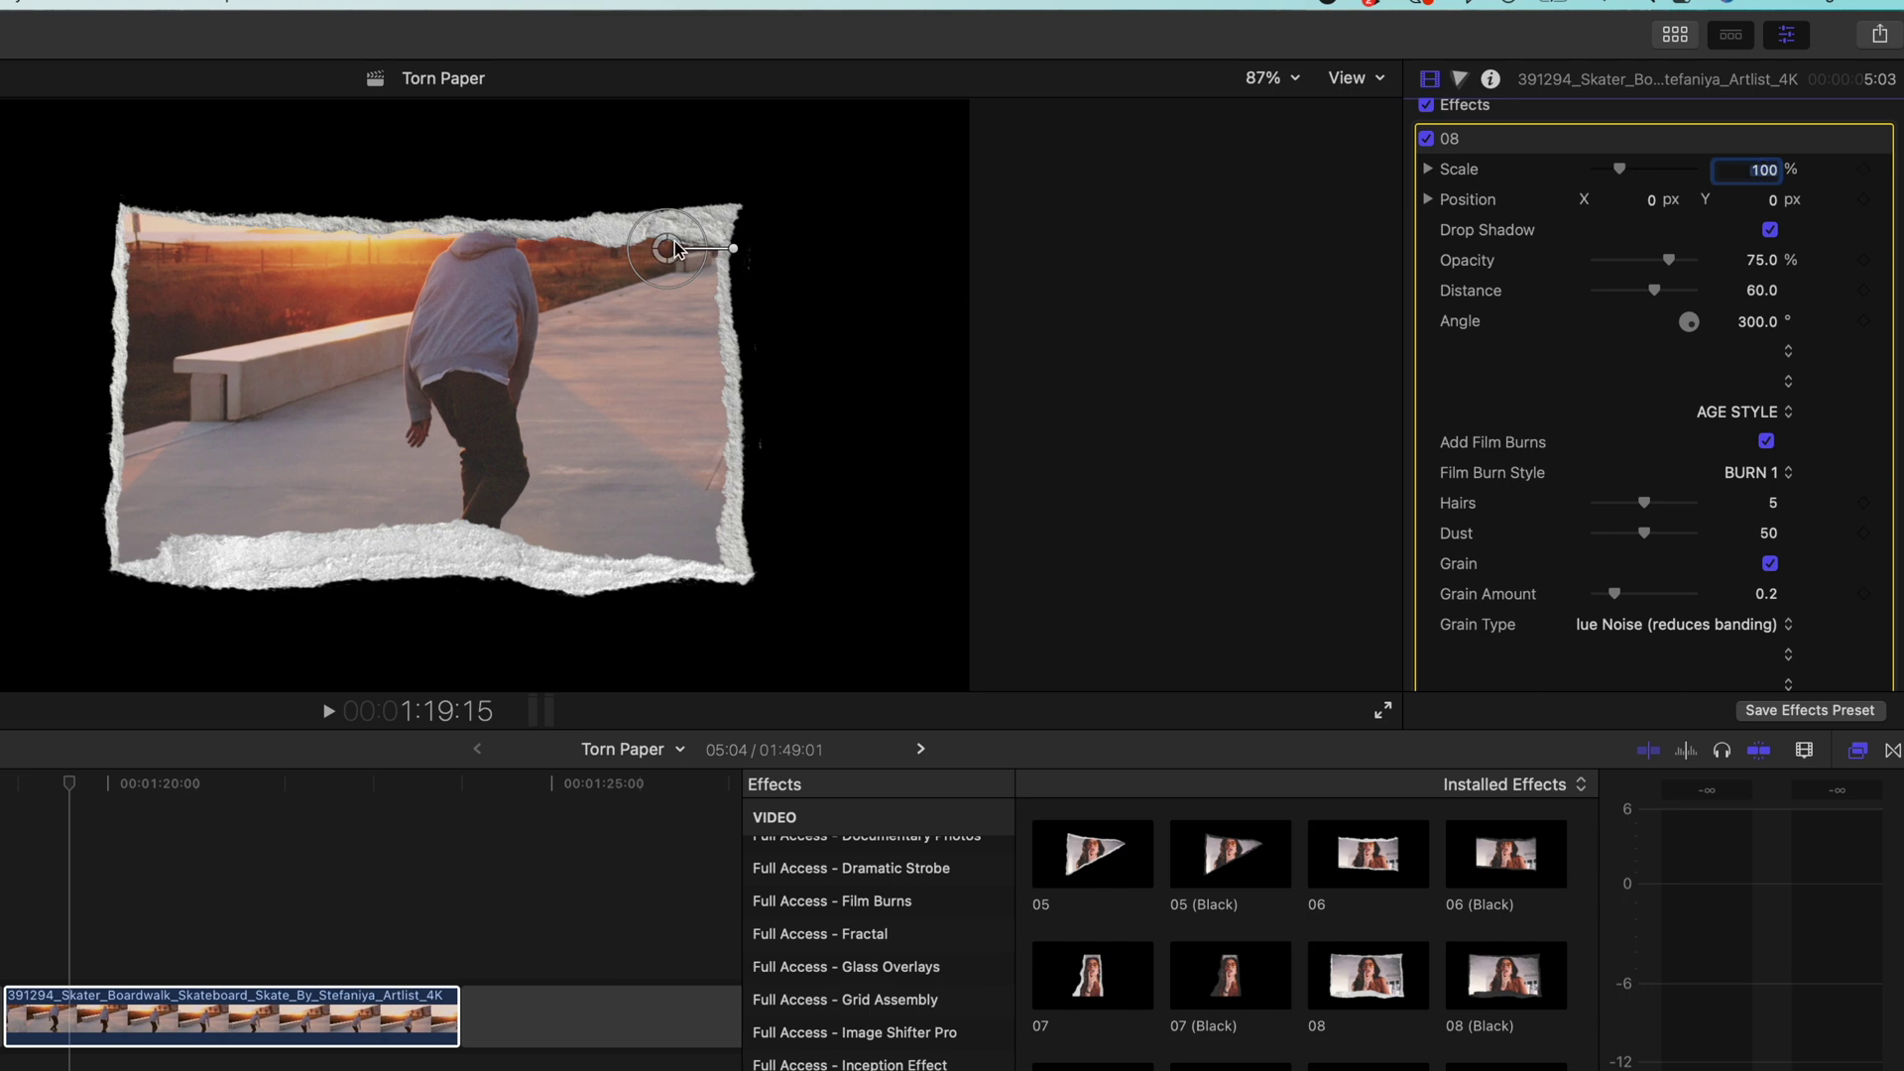
mouse_move(667, 254)
left_mouse_down()
mouse_move(638, 238)
mouse_move(604, 273)
mouse_move(675, 243)
mouse_move(670, 226)
mouse_move(693, 263)
mouse_move(769, 263)
mouse_move(686, 266)
mouse_move(676, 239)
left_mouse_up()
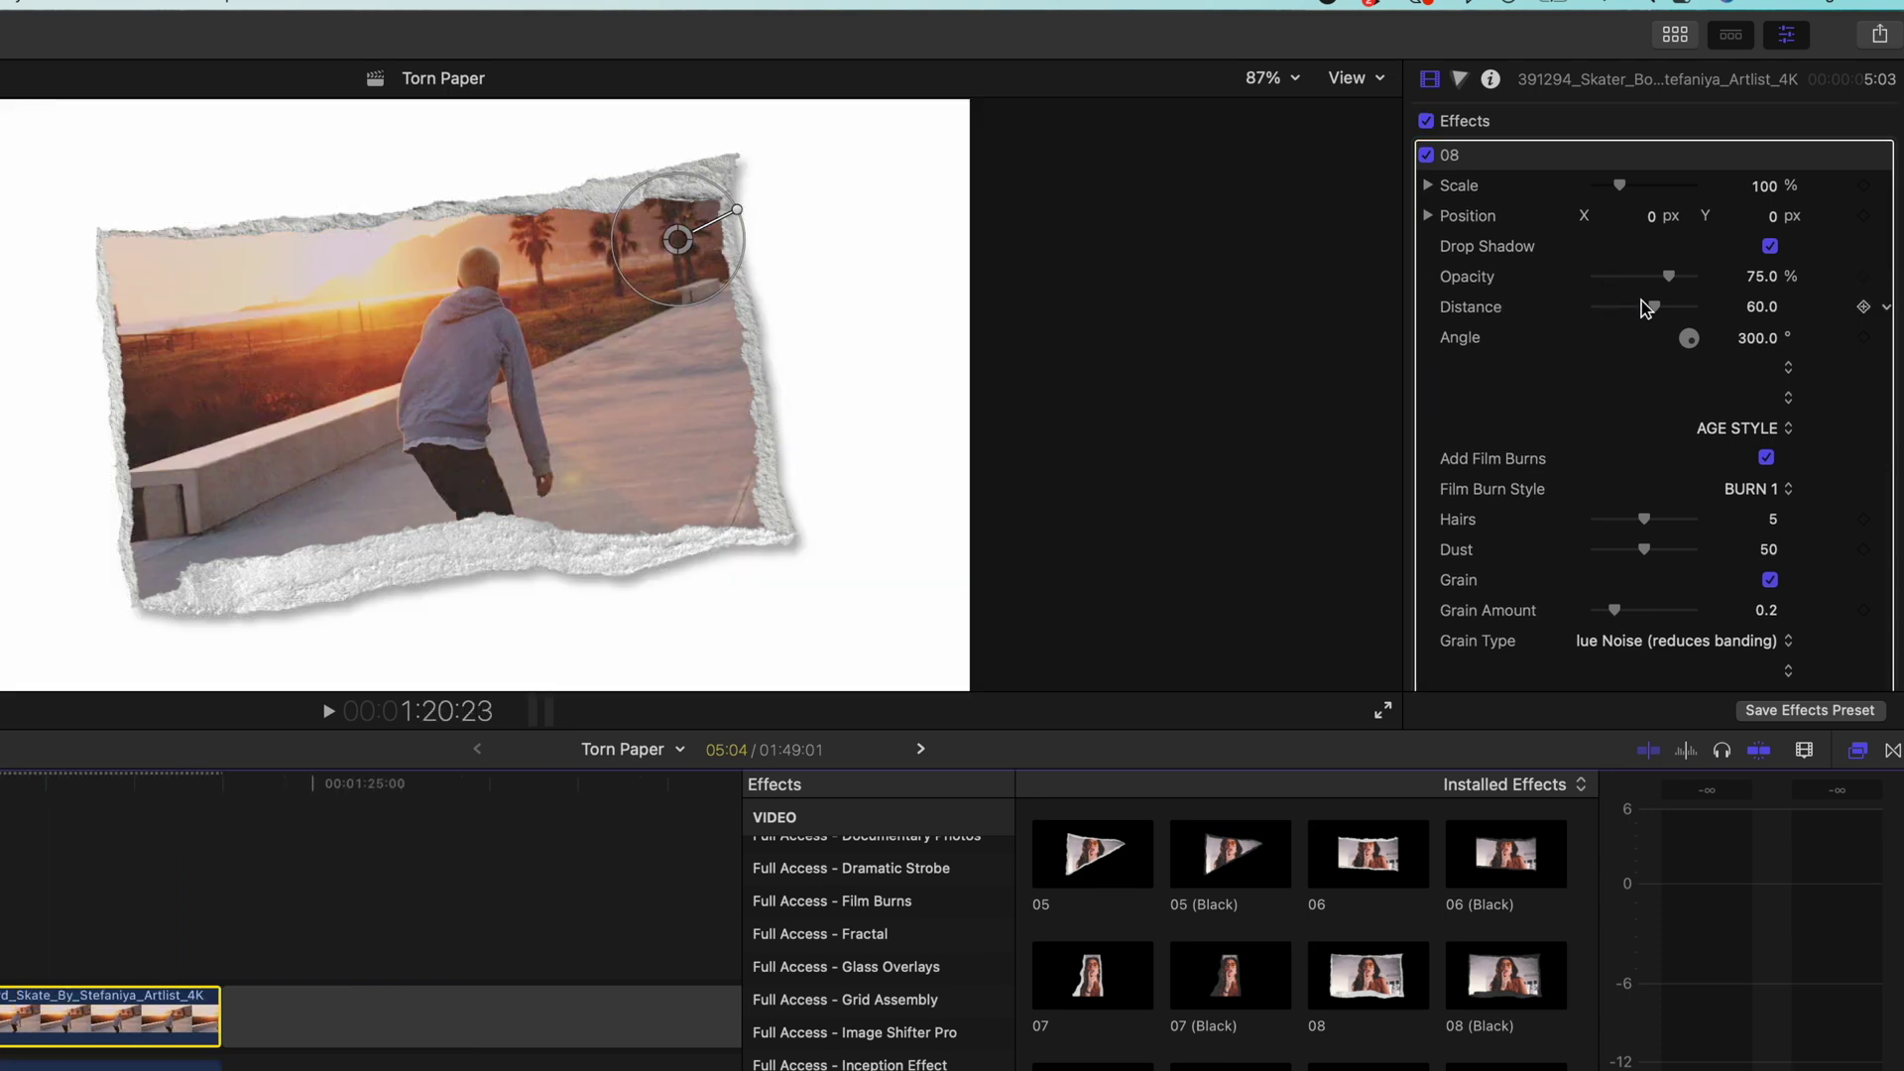
mouse_move(1674, 278)
left_mouse_down()
mouse_move(1650, 278)
mouse_move(1668, 277)
mouse_move(1659, 306)
mouse_move(1697, 313)
mouse_move(1657, 307)
left_mouse_up()
left_click_drag(1755, 342, 1706, 342)
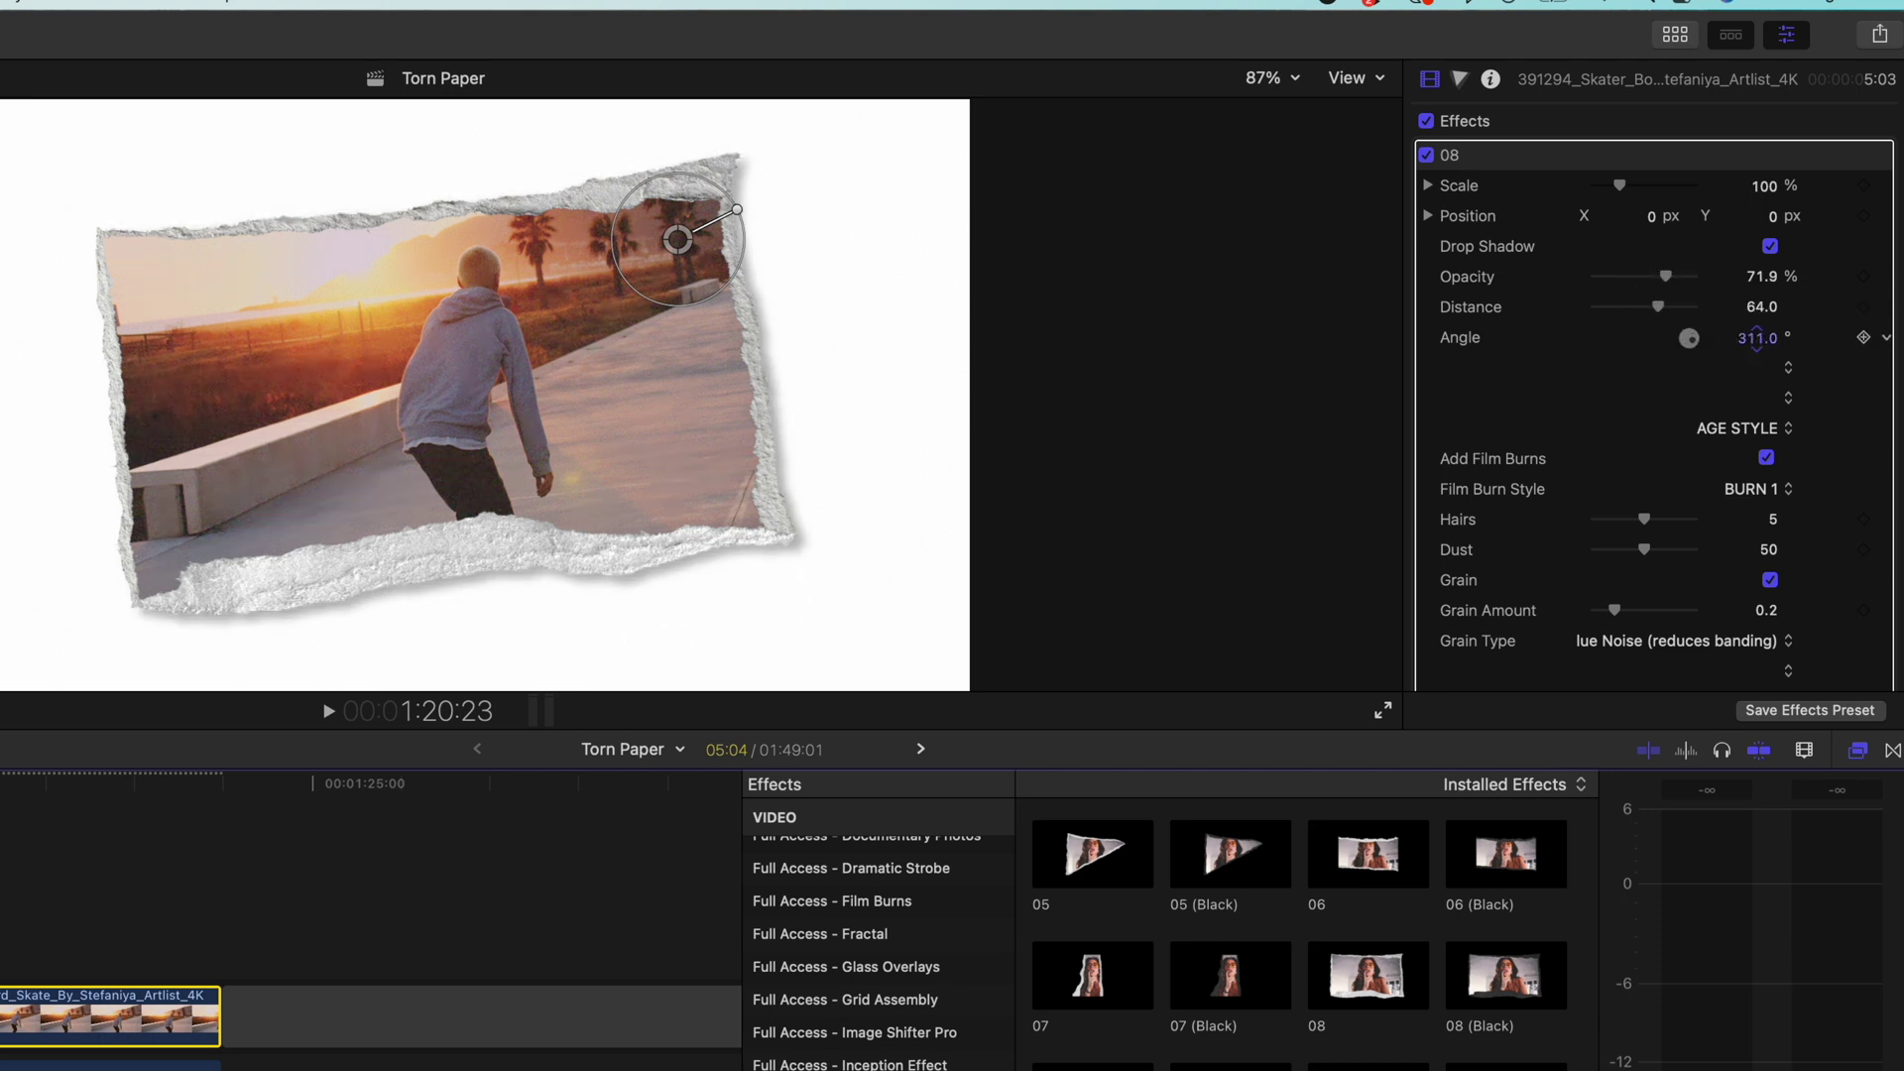
left_click(1770, 247)
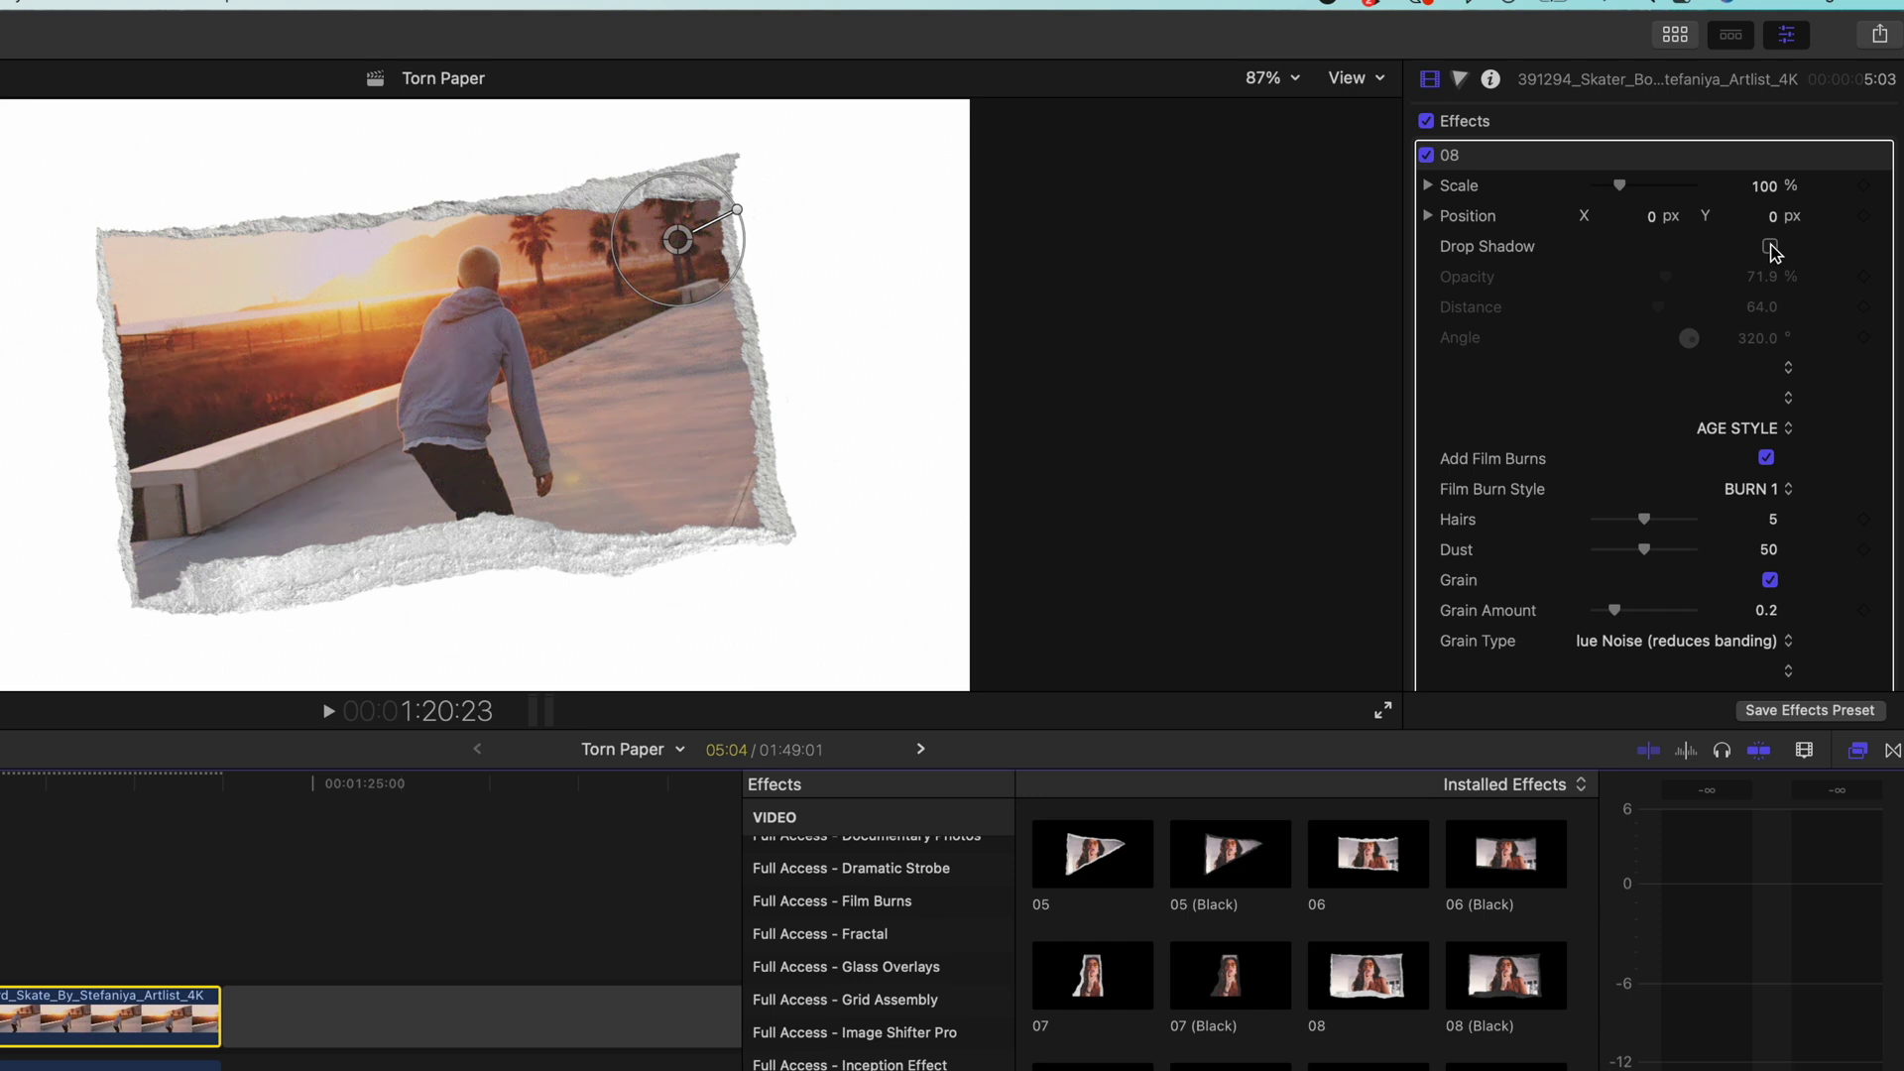
left_click(1770, 247)
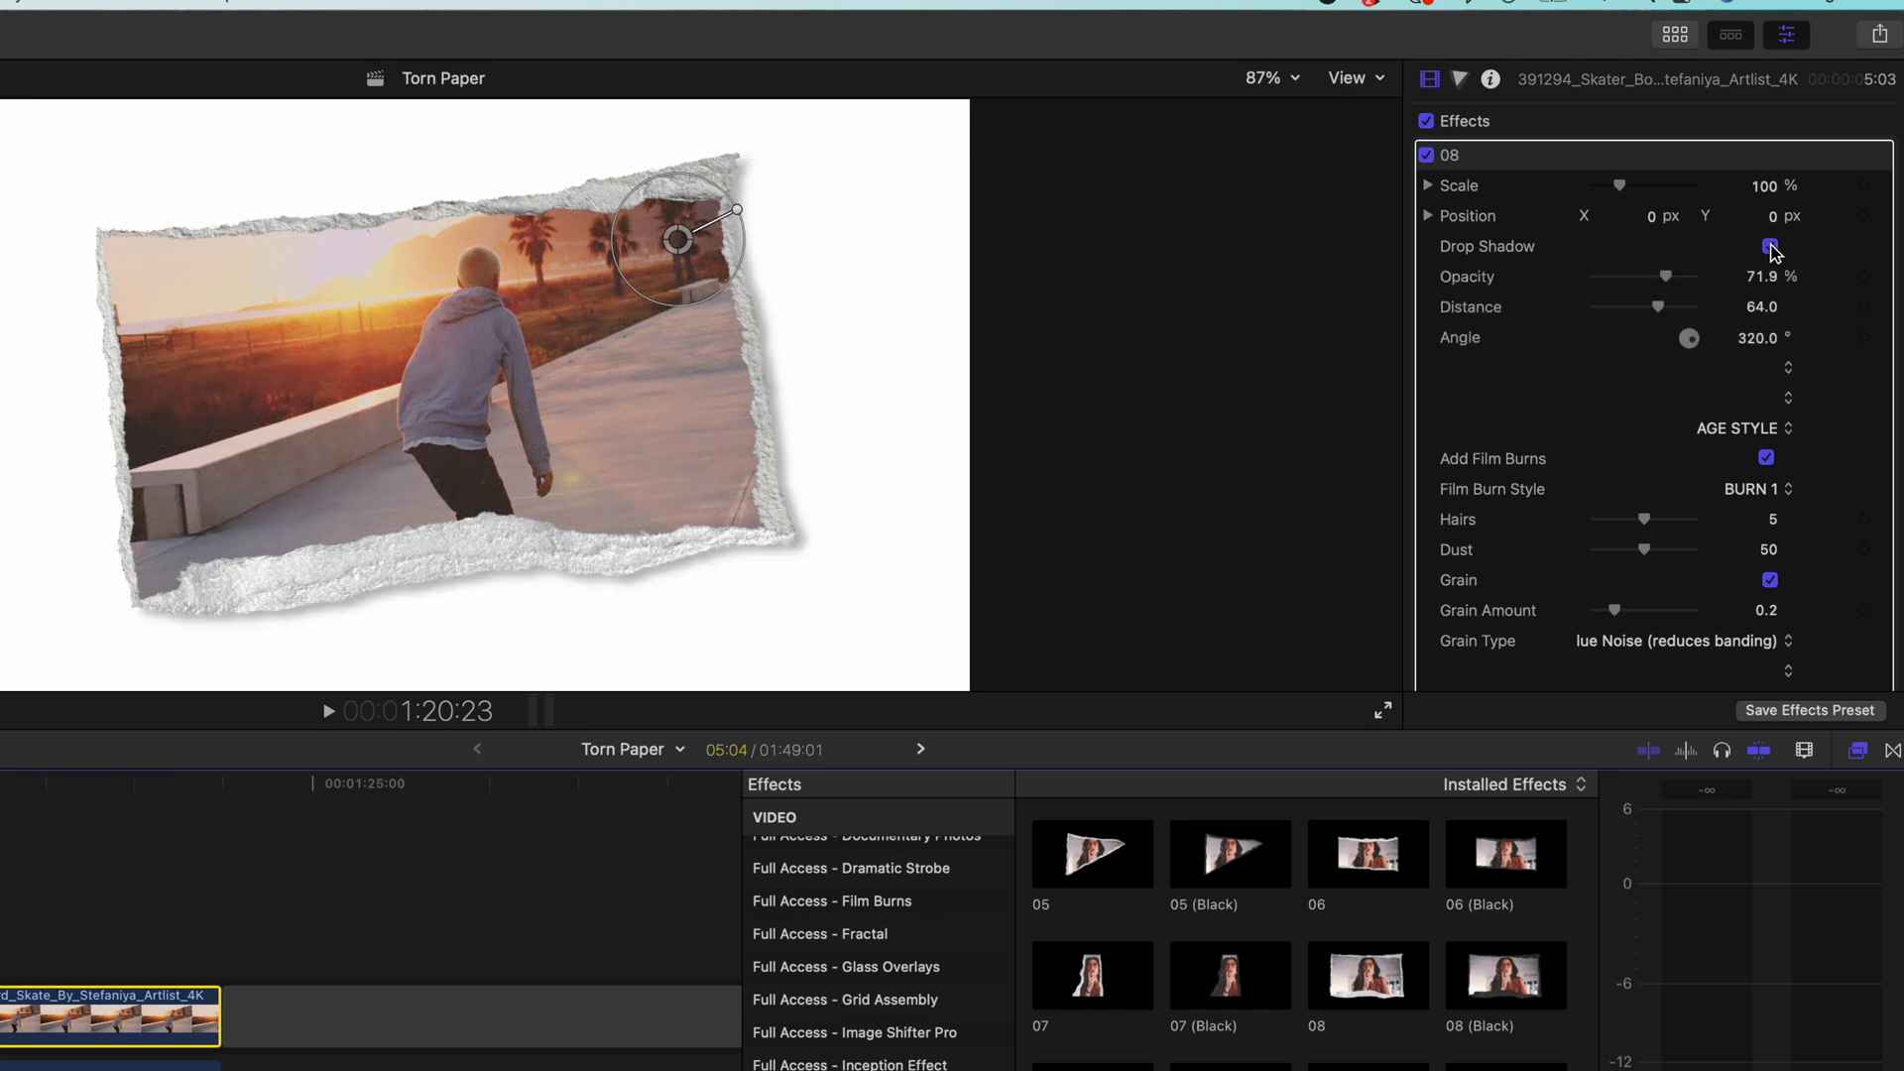
Set Film Burn Style to BURN 3 and raise Hairs to 10 and Dust to 81.
scroll(1631, 258, "down", 5)
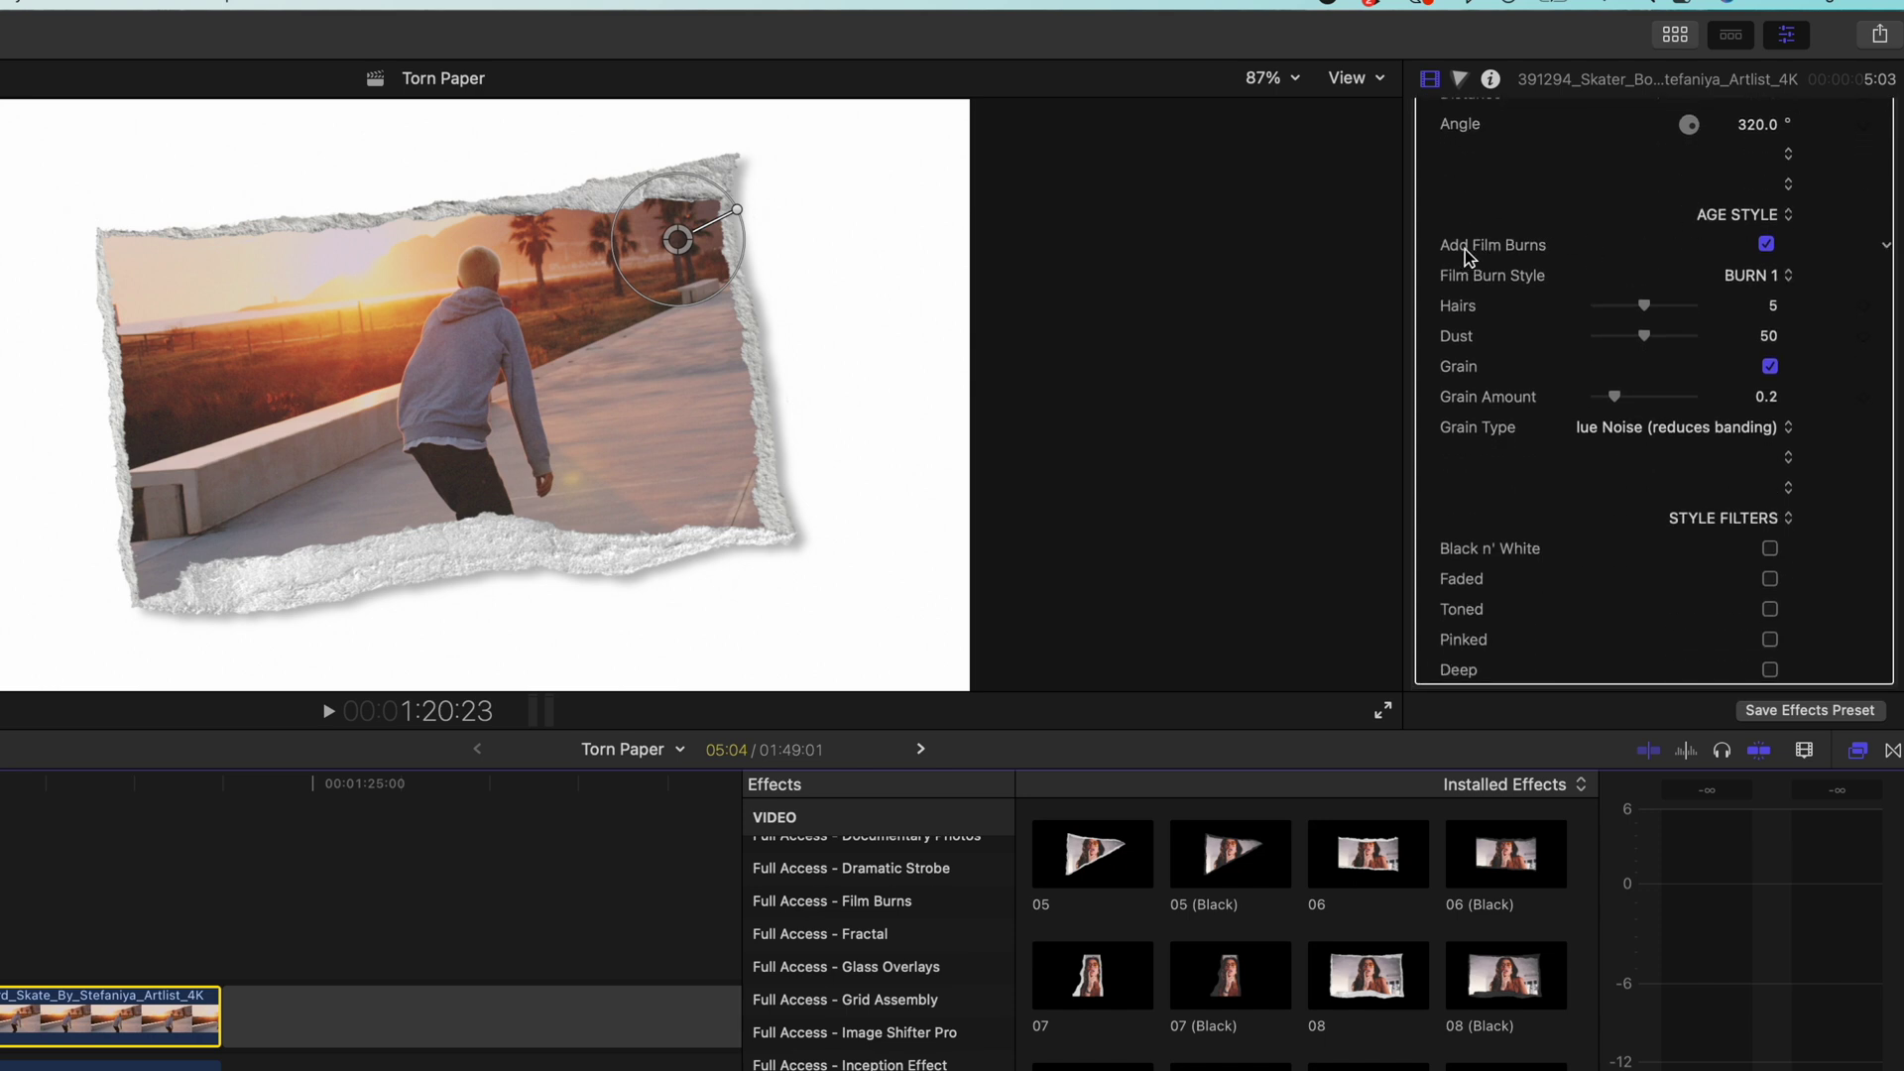
key("space")
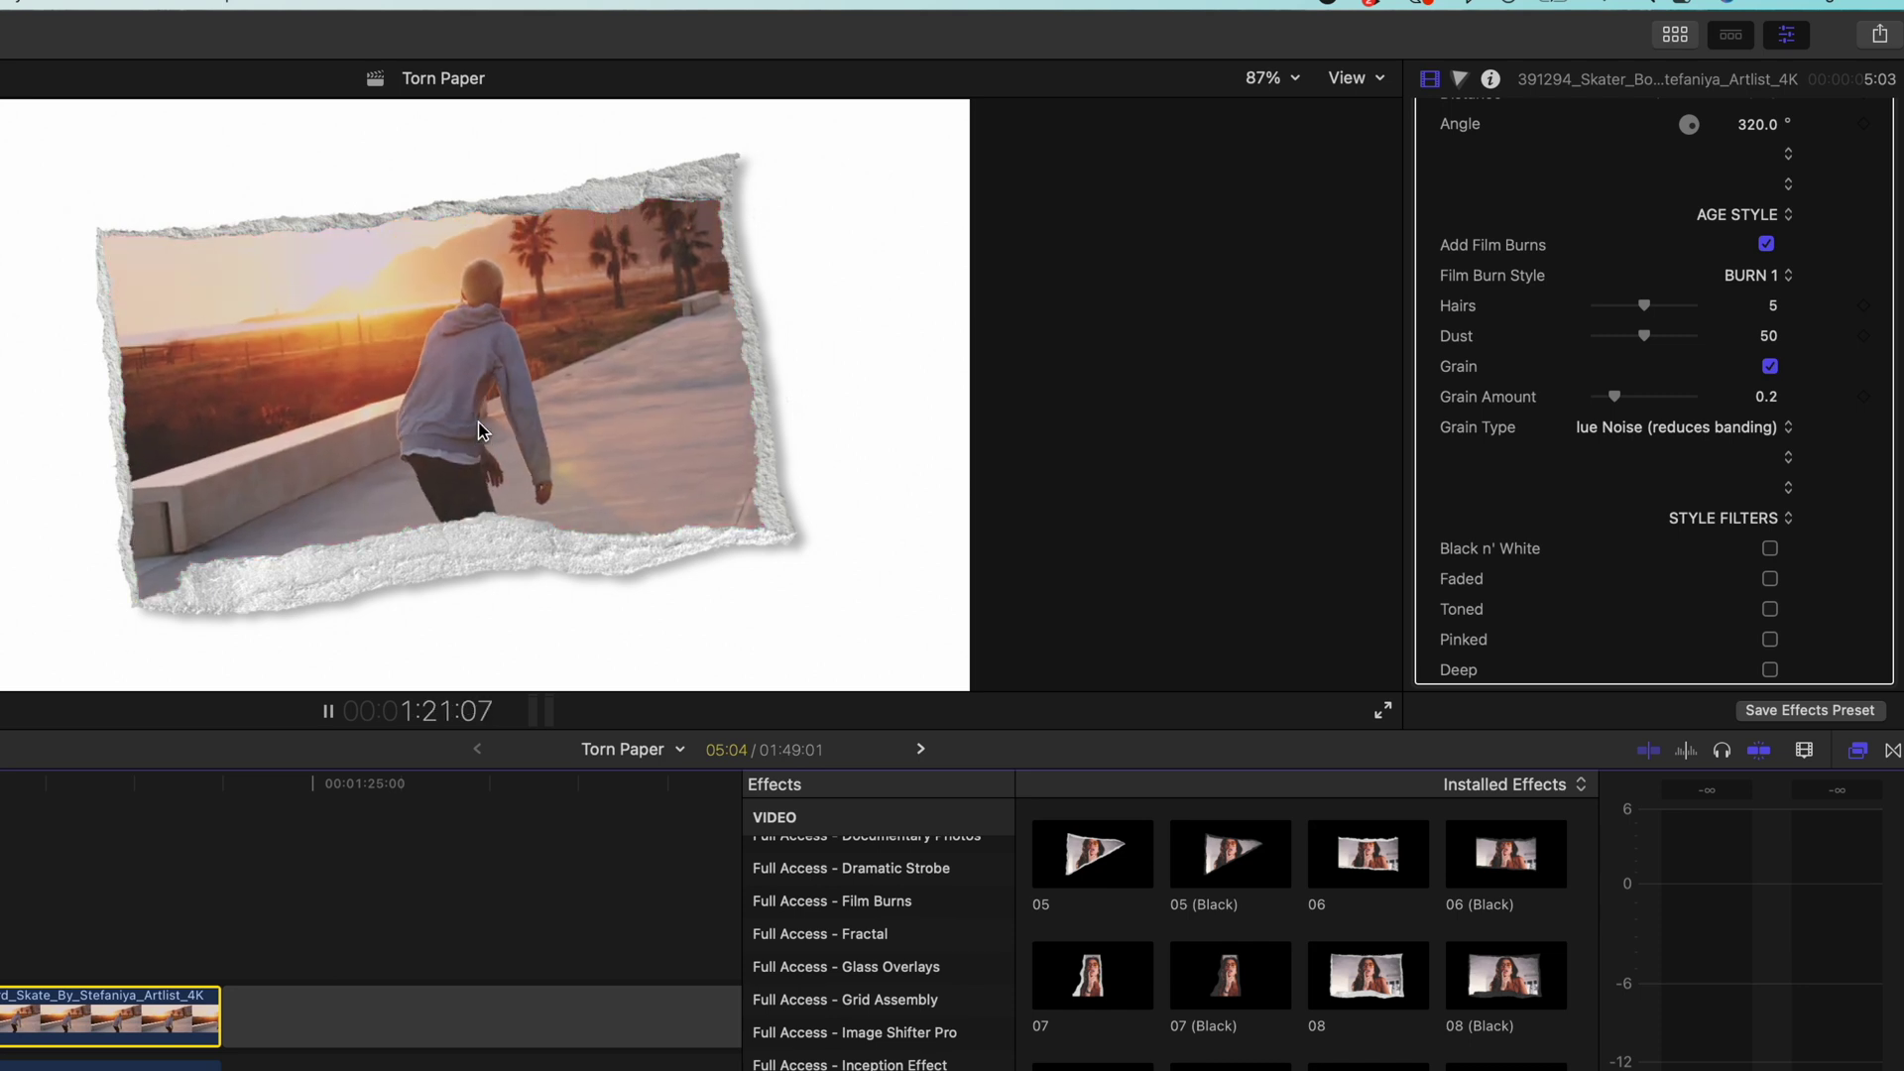
key("space")
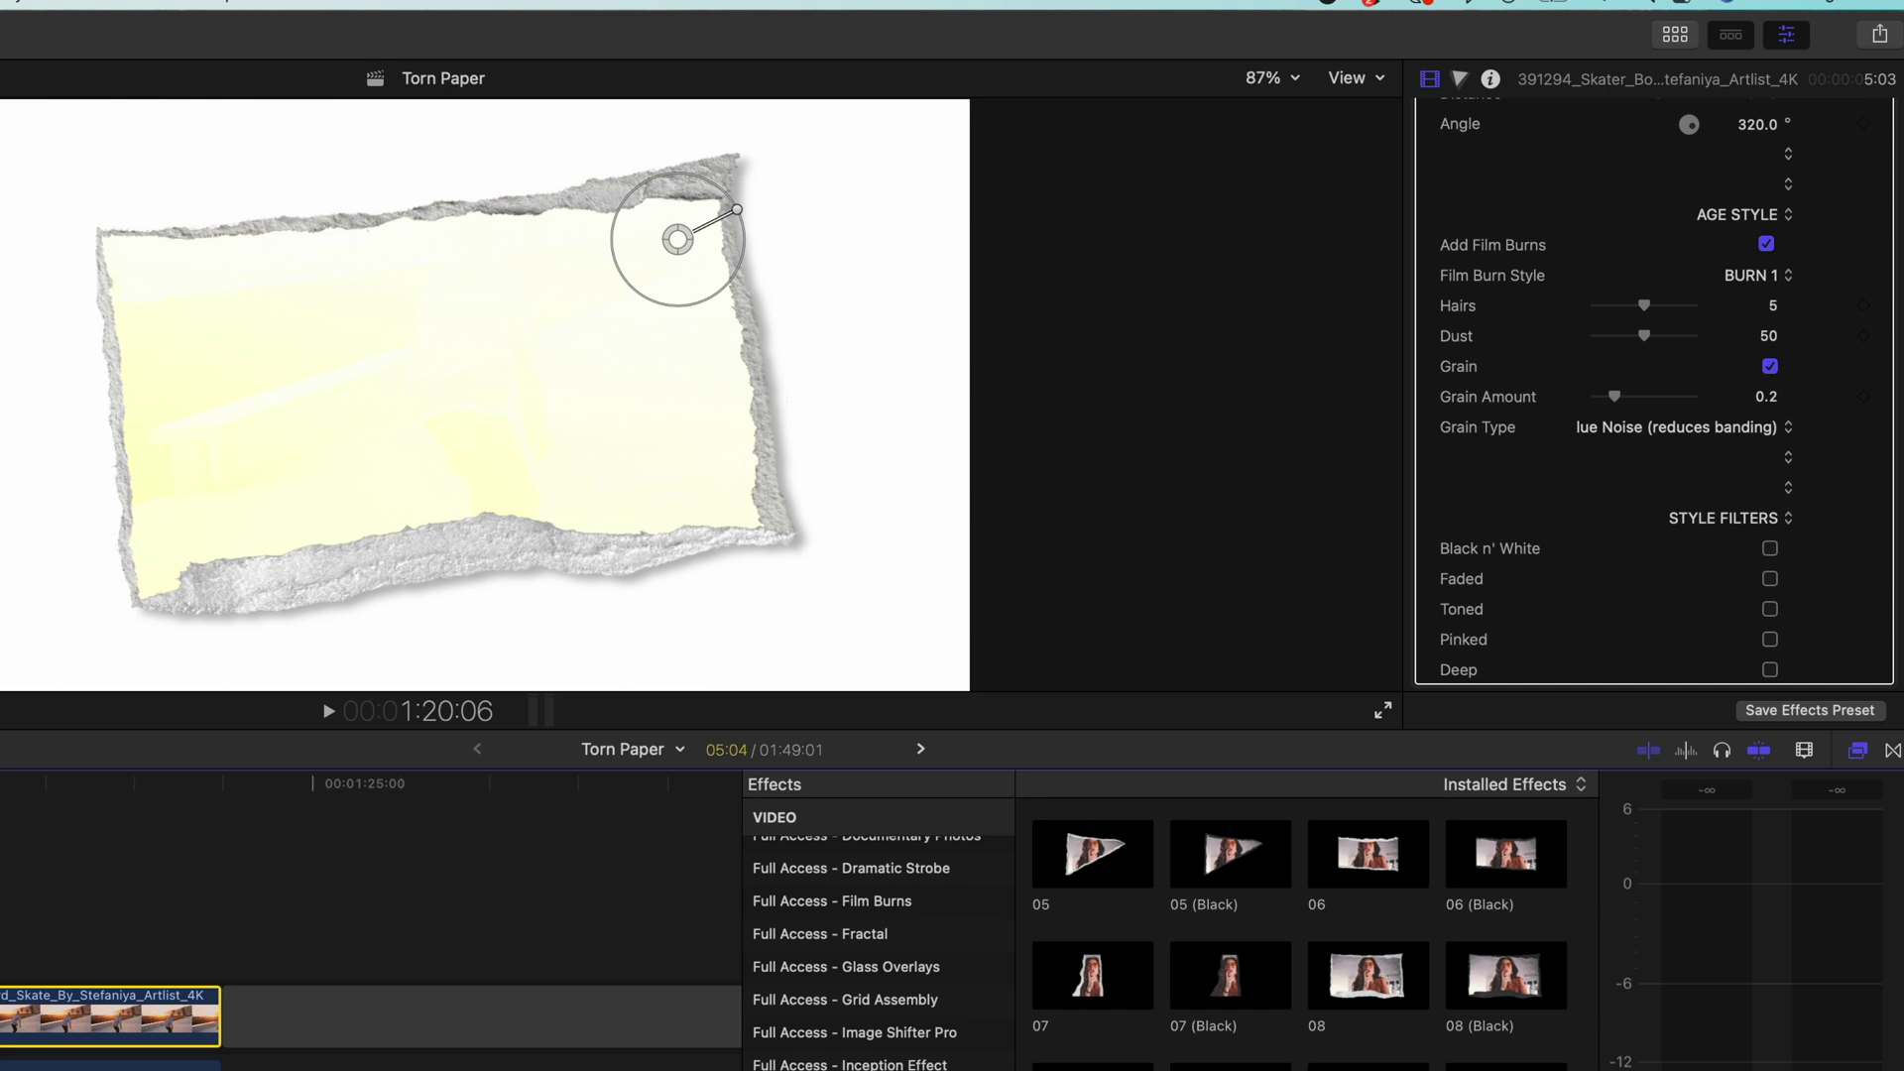
left_click(1751, 277)
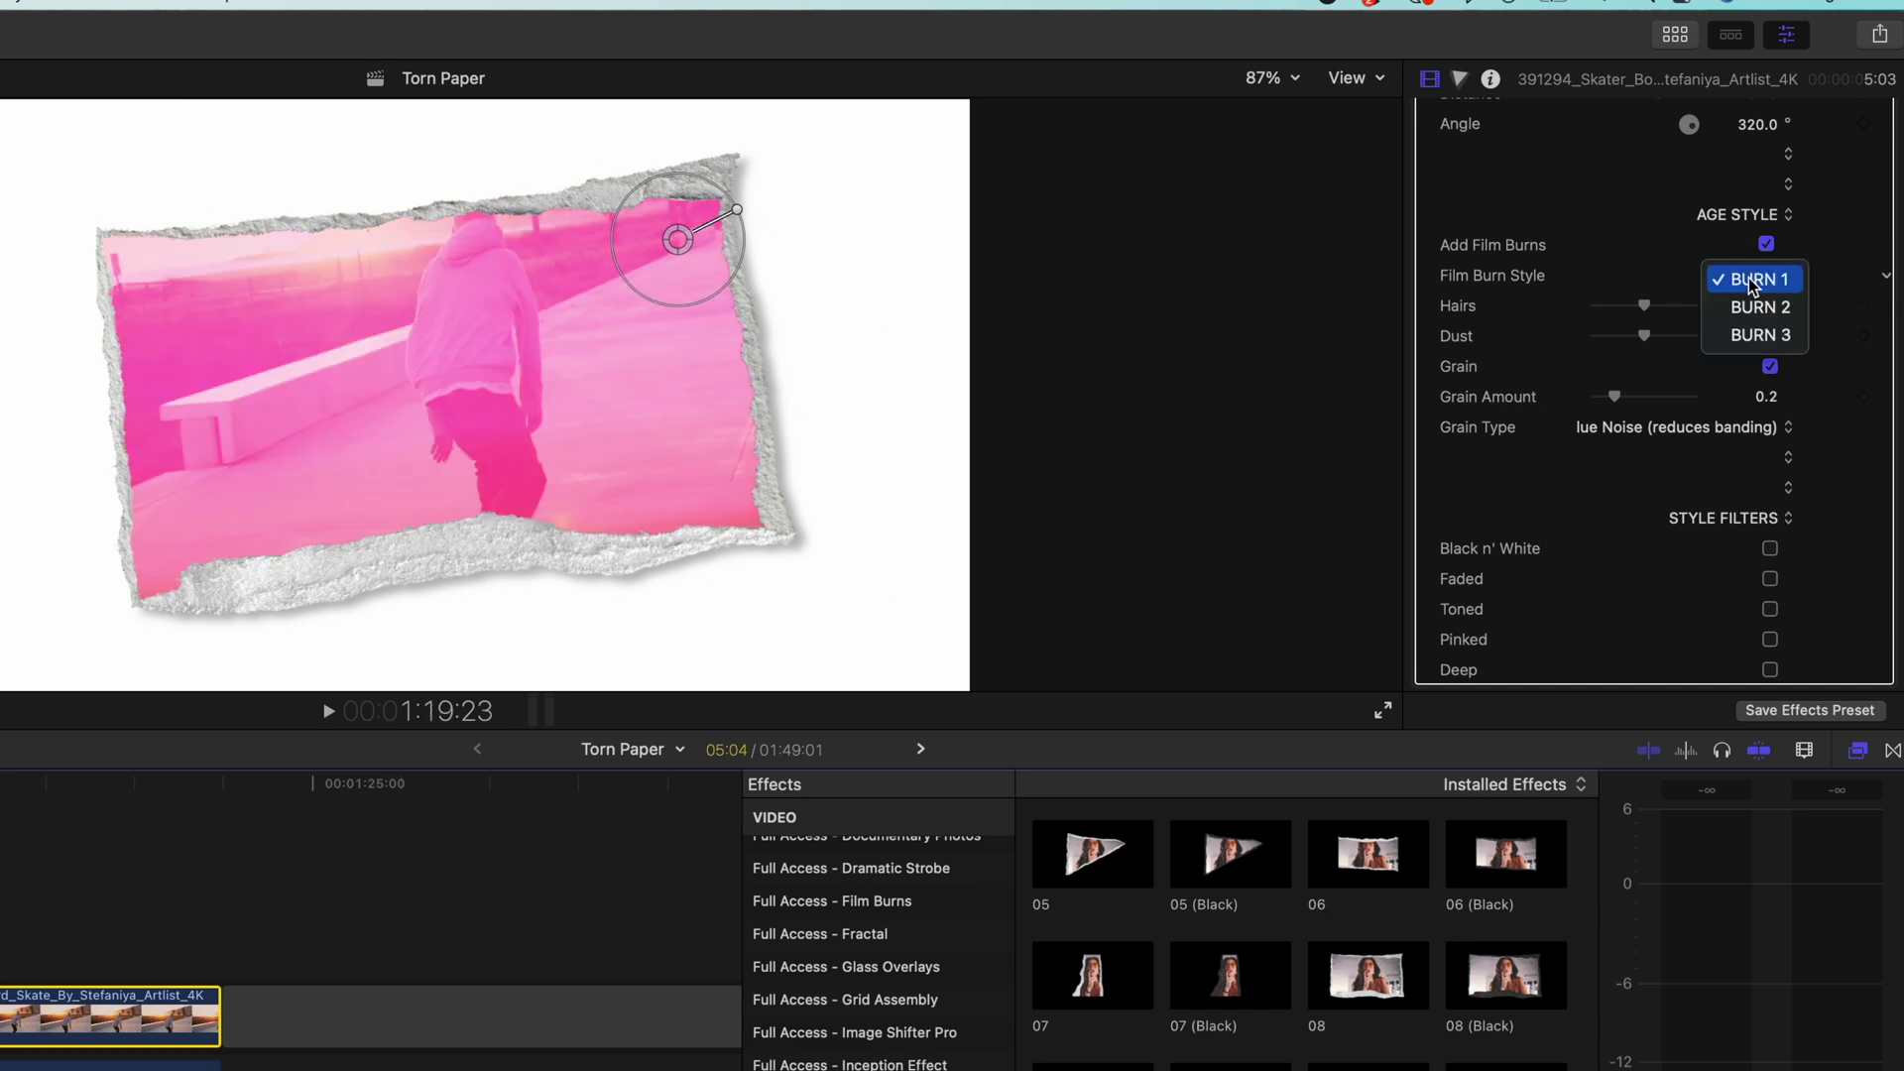
left_click(1753, 307)
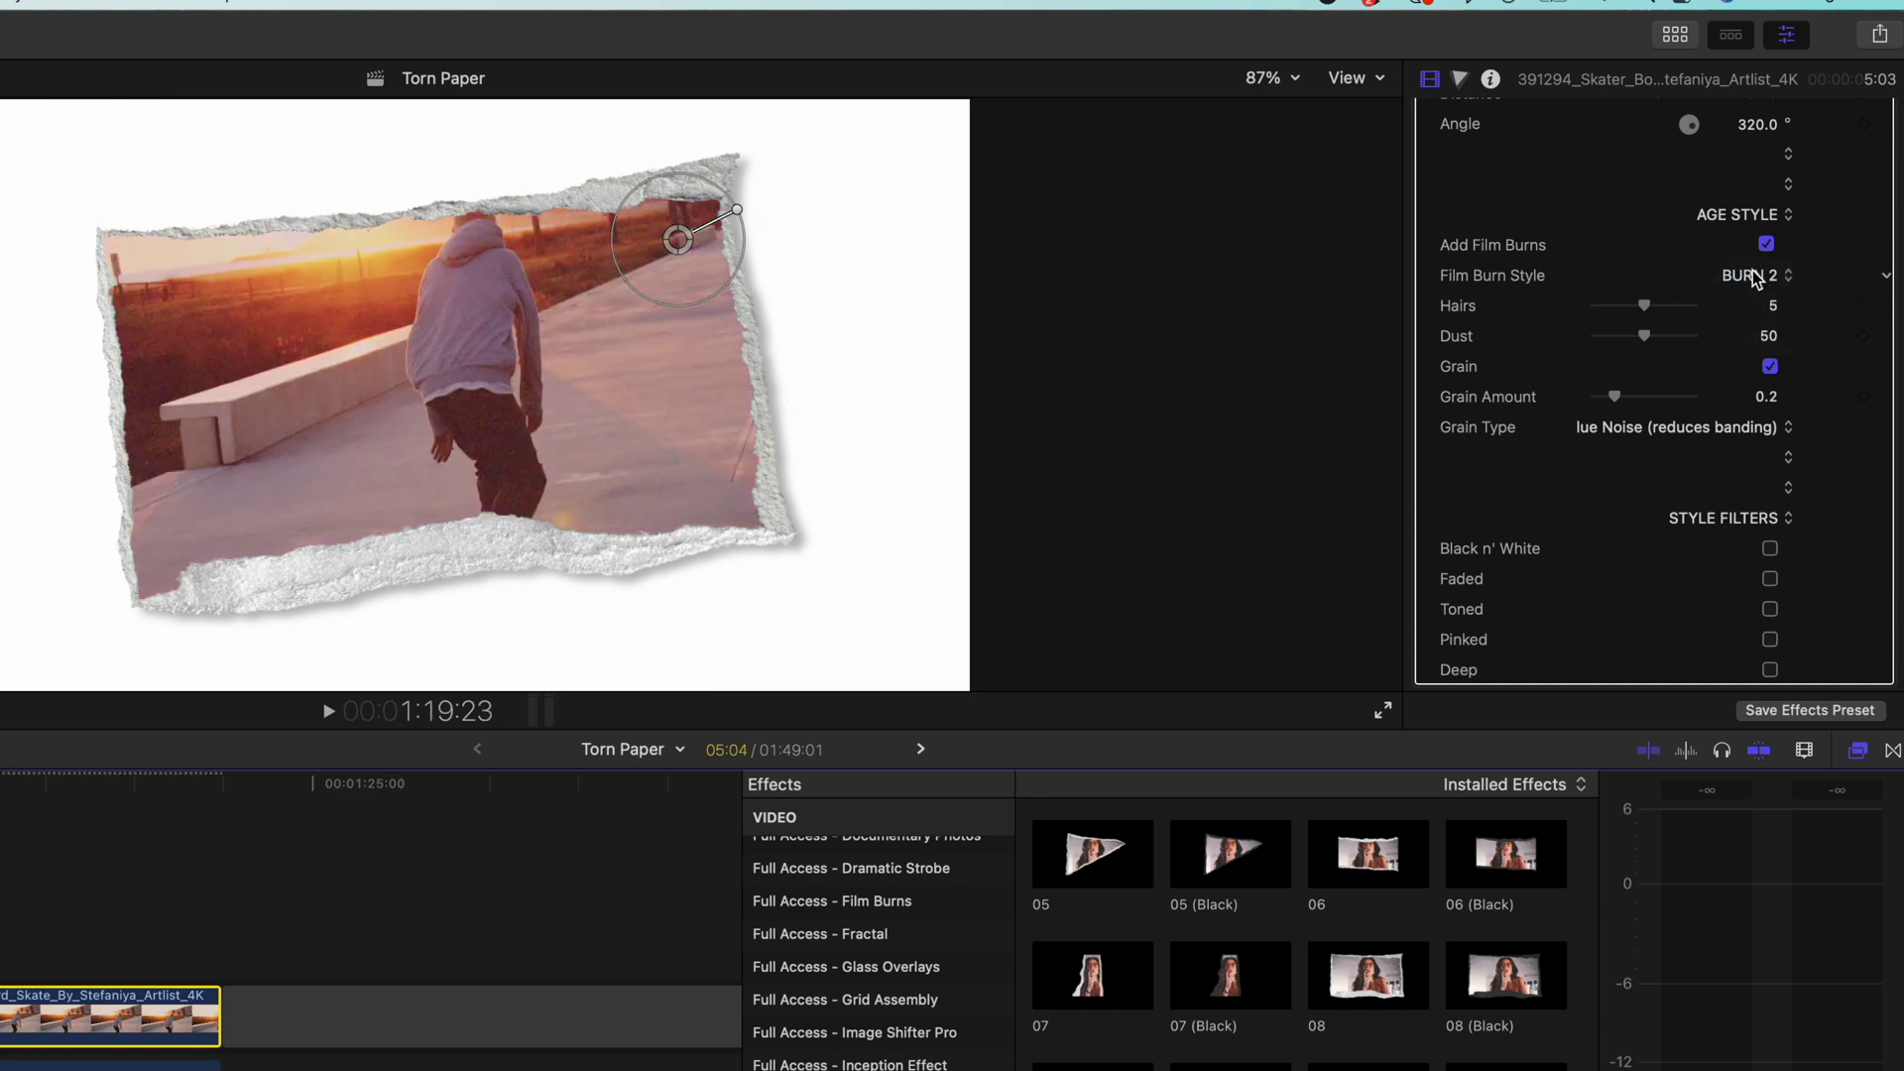
left_click(1755, 278)
left_click(1753, 307)
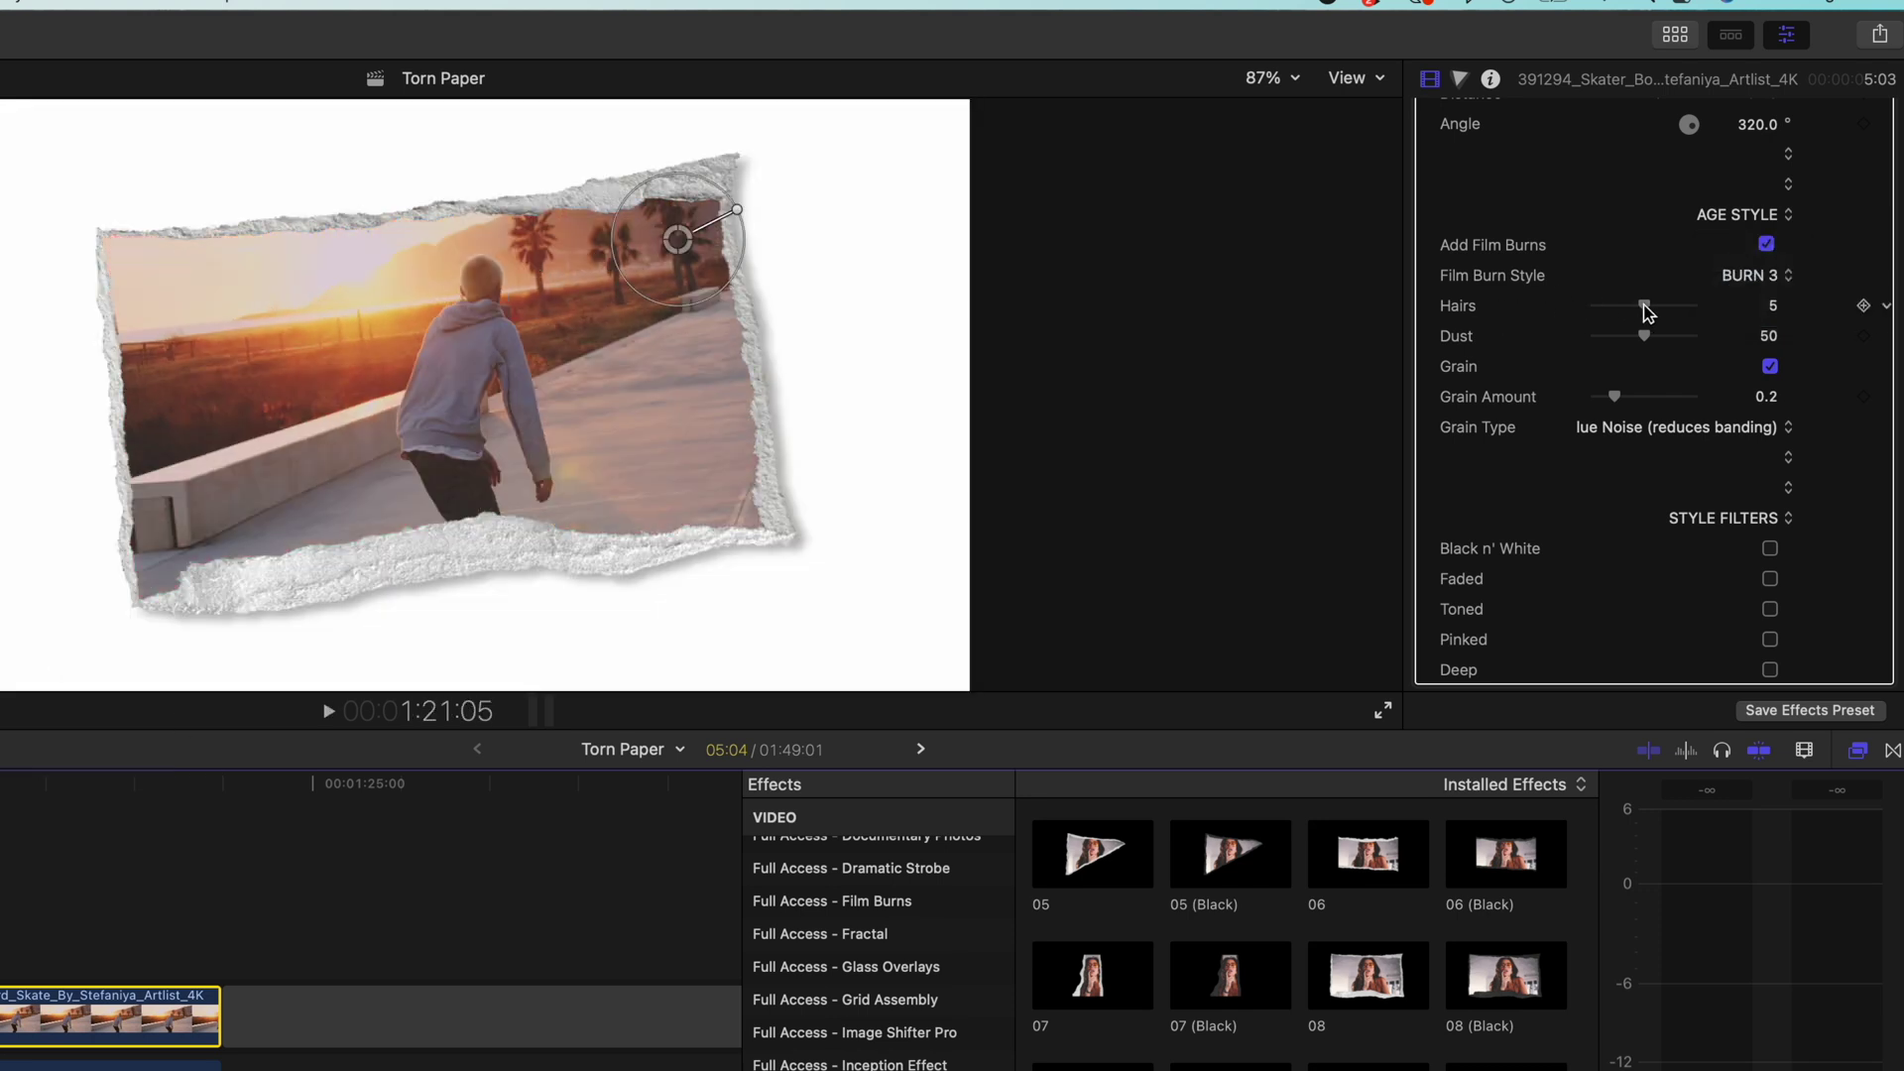
left_click_drag(1645, 309, 1693, 305)
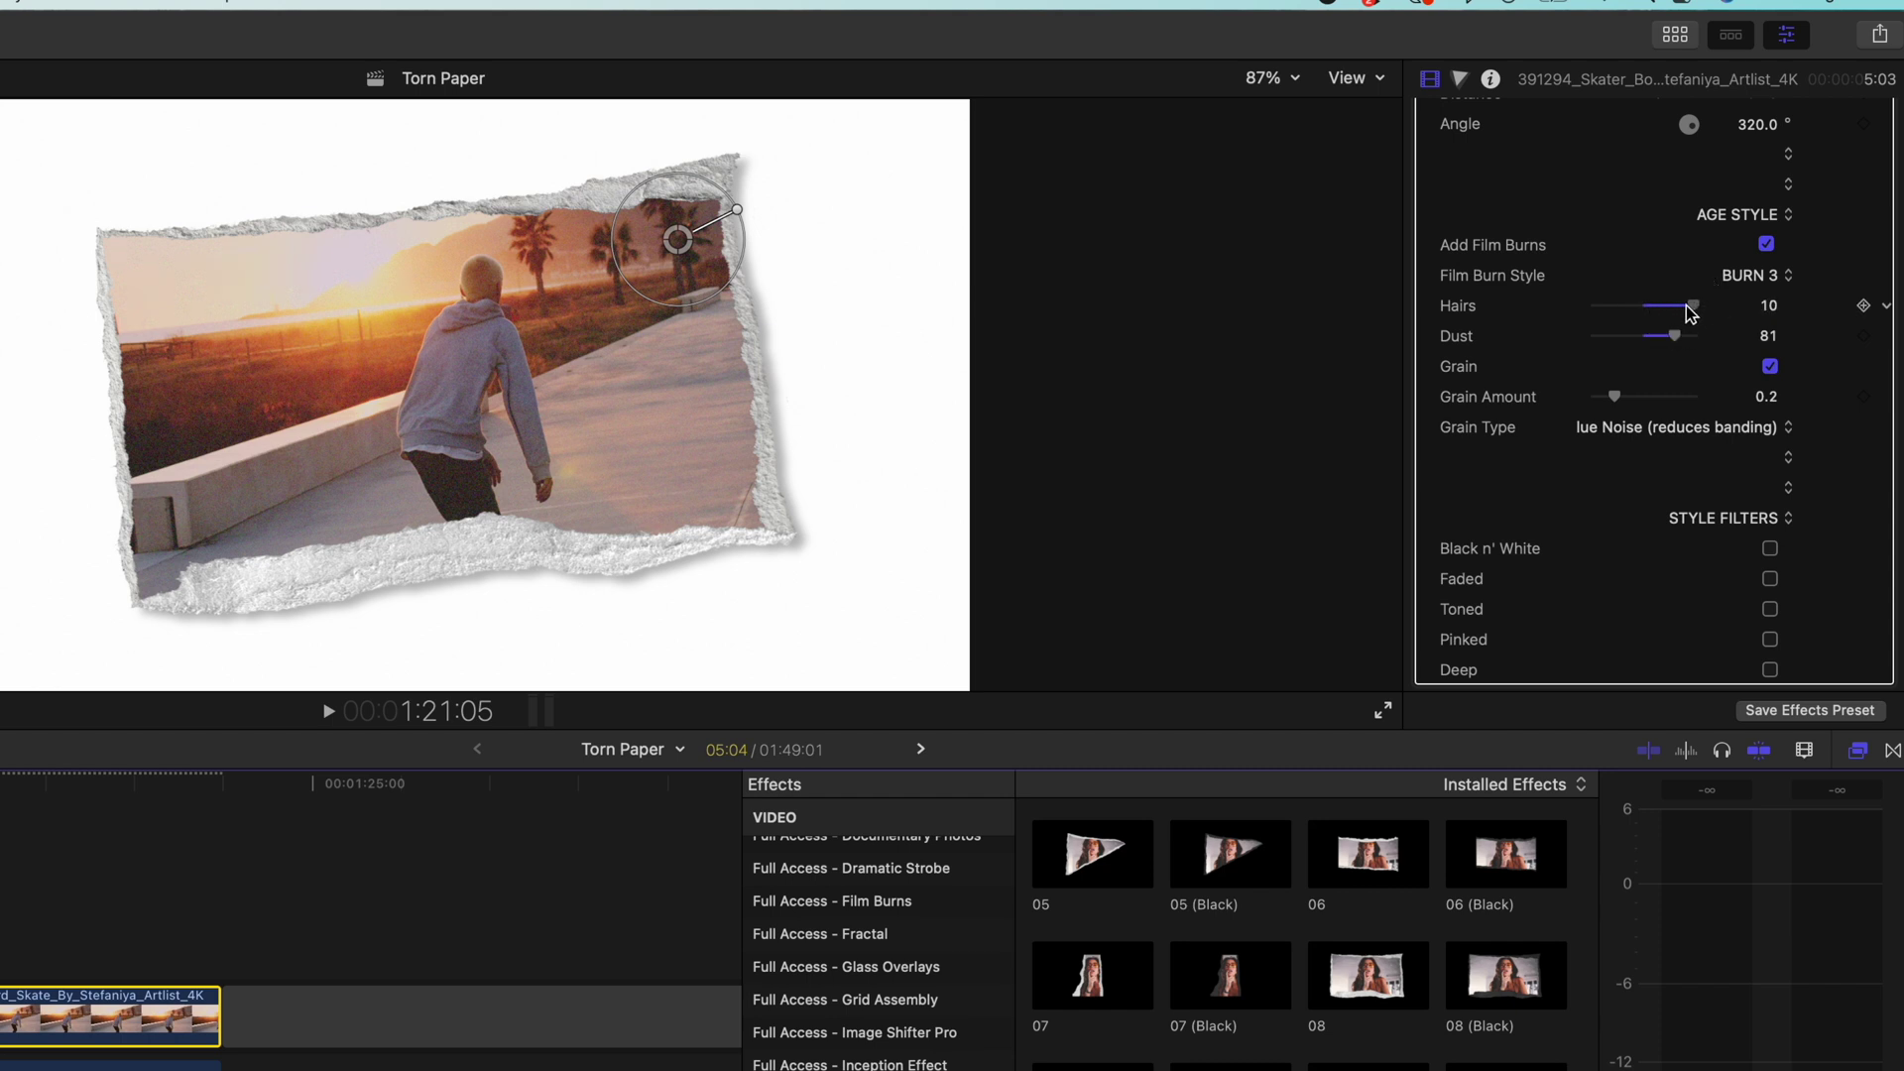
Keep grain on, with Grain Type TV static and Grain Amount 0.35.
left_click(1768, 367)
left_click(1770, 367)
mouse_move(1613, 396)
left_mouse_down()
mouse_move(1636, 396)
mouse_move(1614, 400)
left_mouse_up()
left_click(1639, 426)
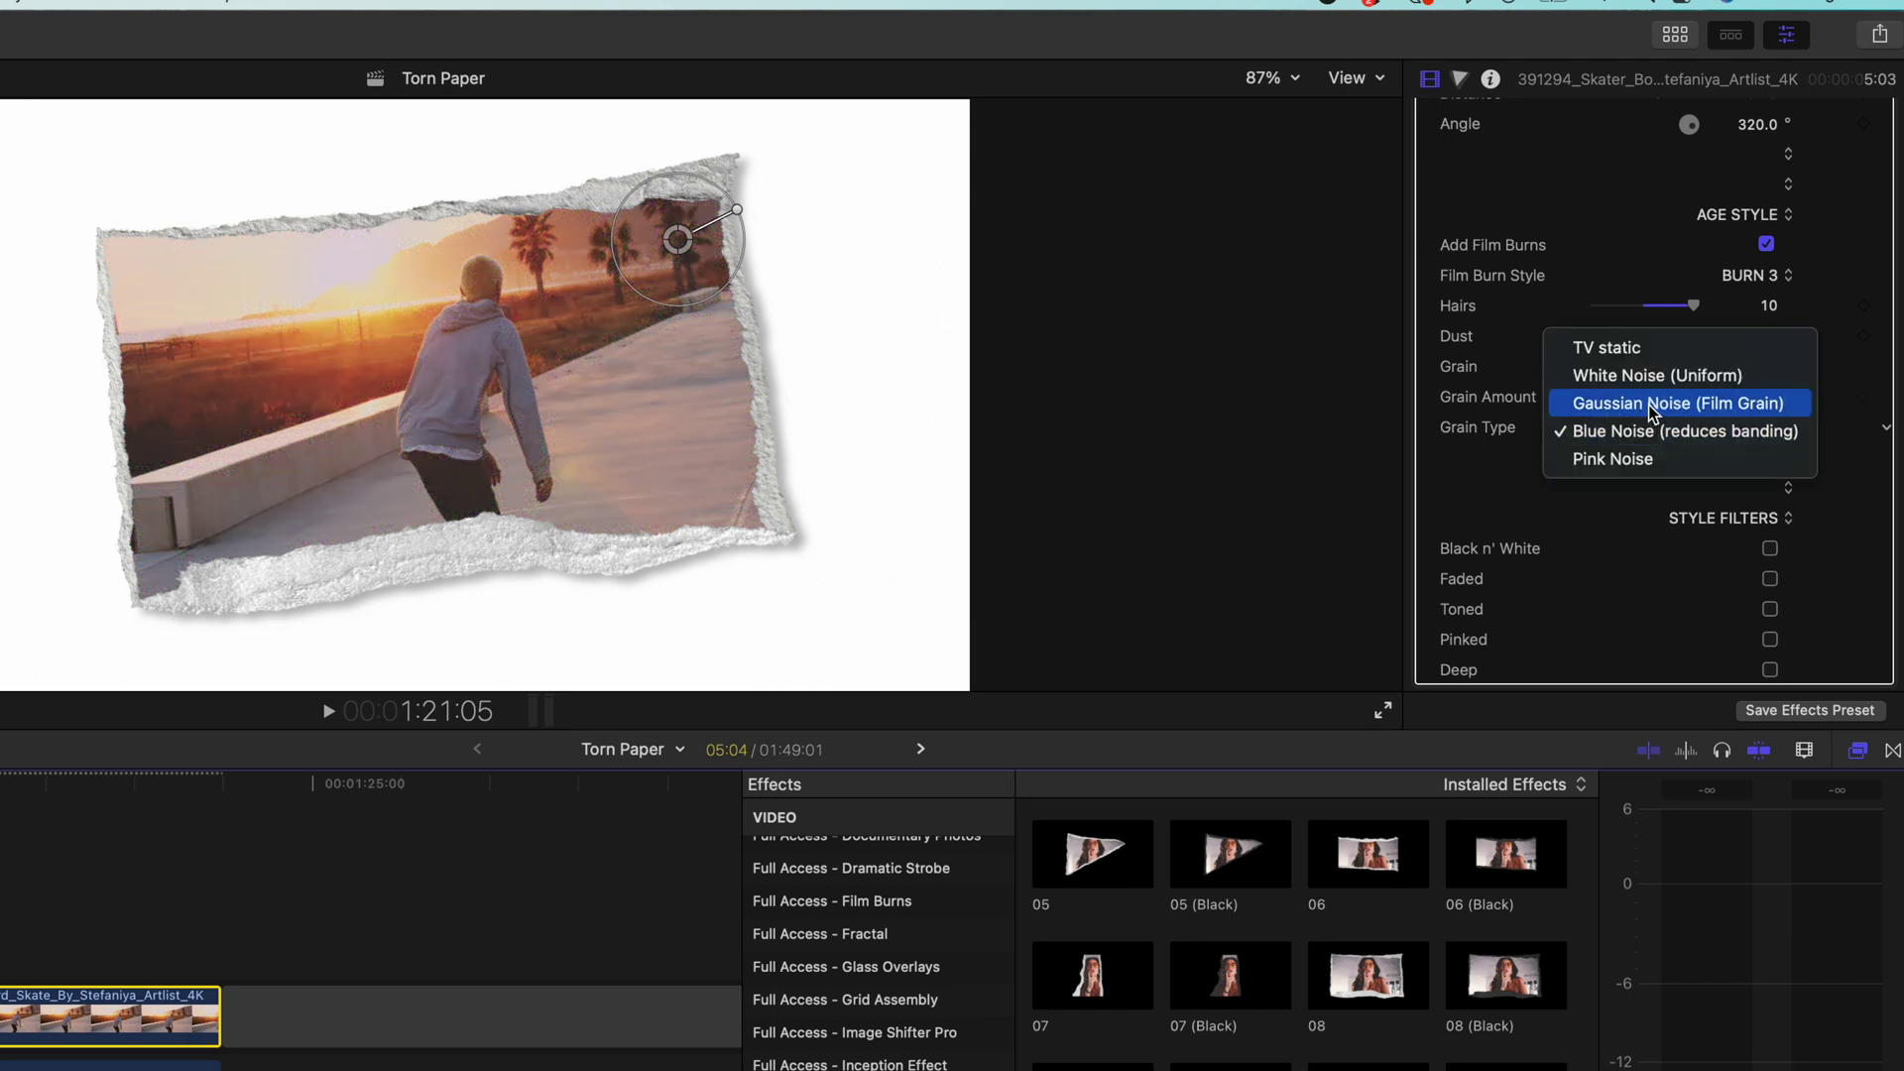
left_click(1626, 349)
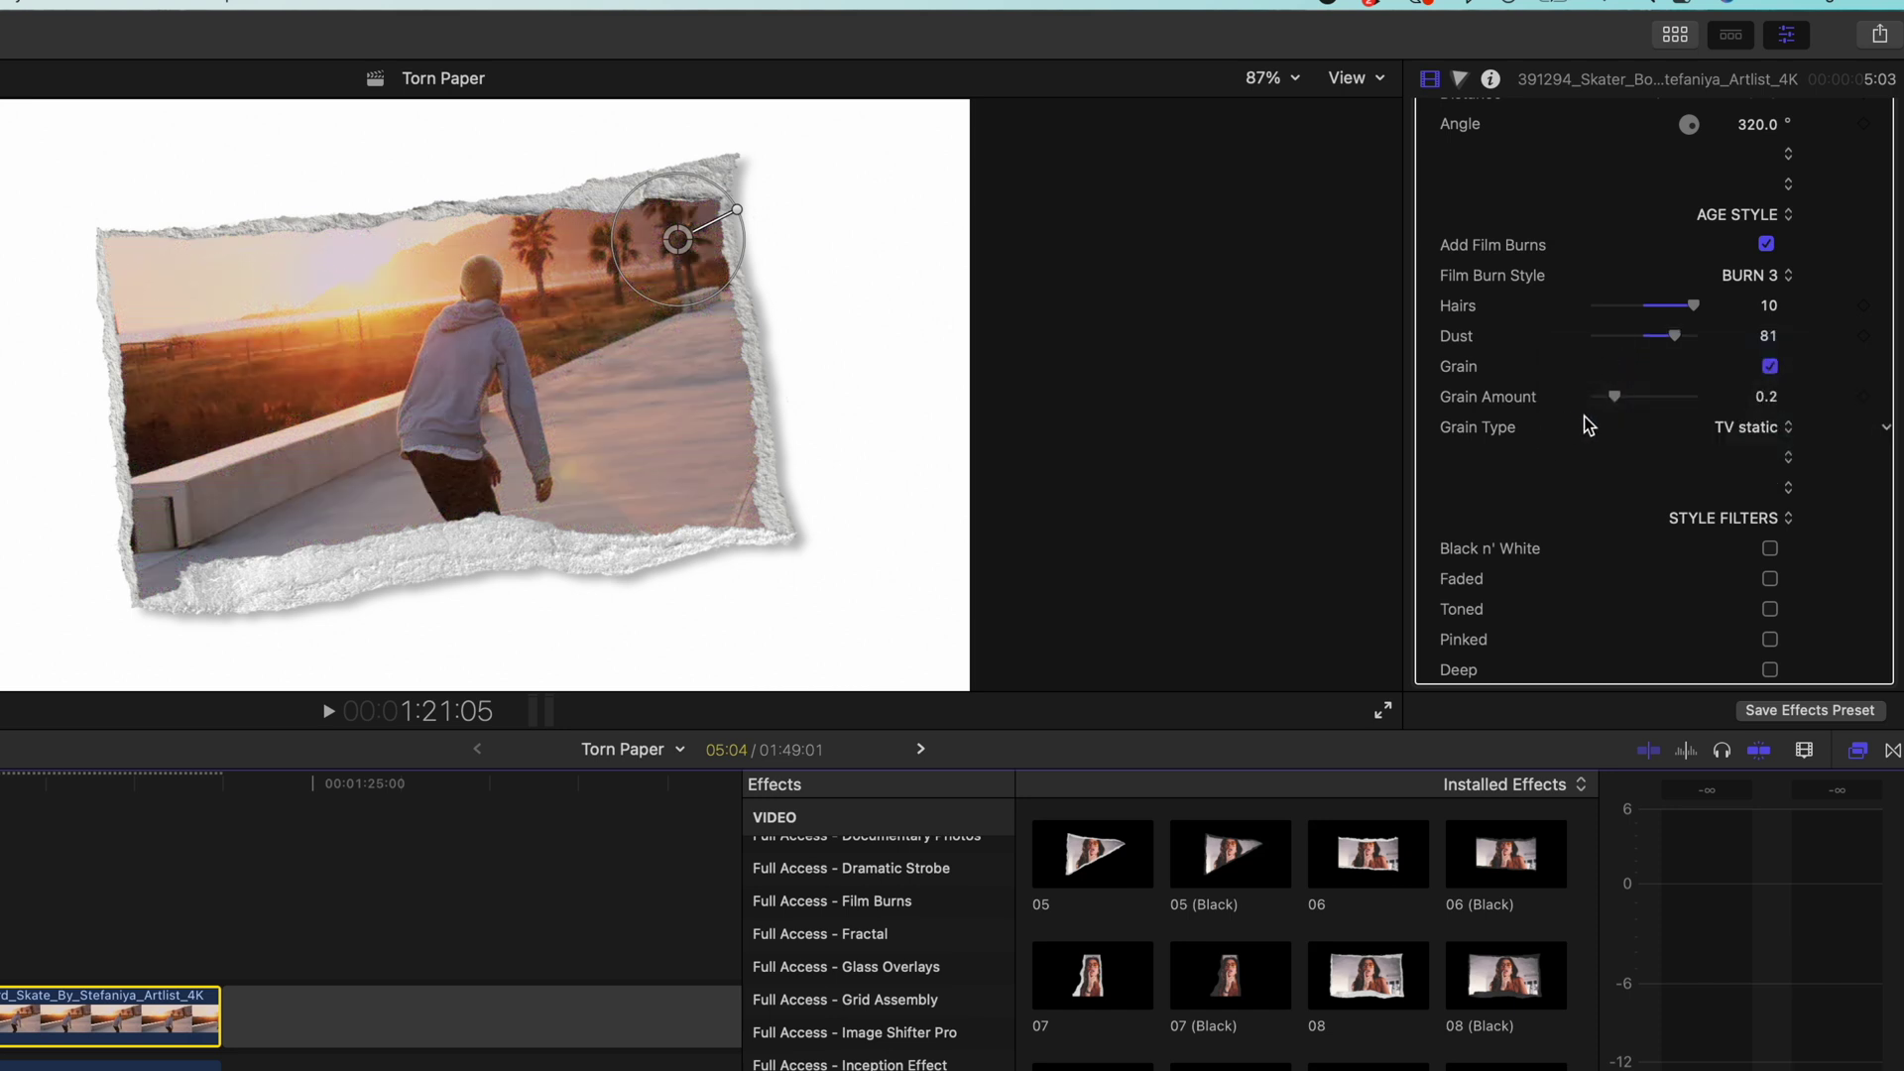
left_click_drag(1616, 395, 1629, 396)
scroll(1521, 403, "down", 2)
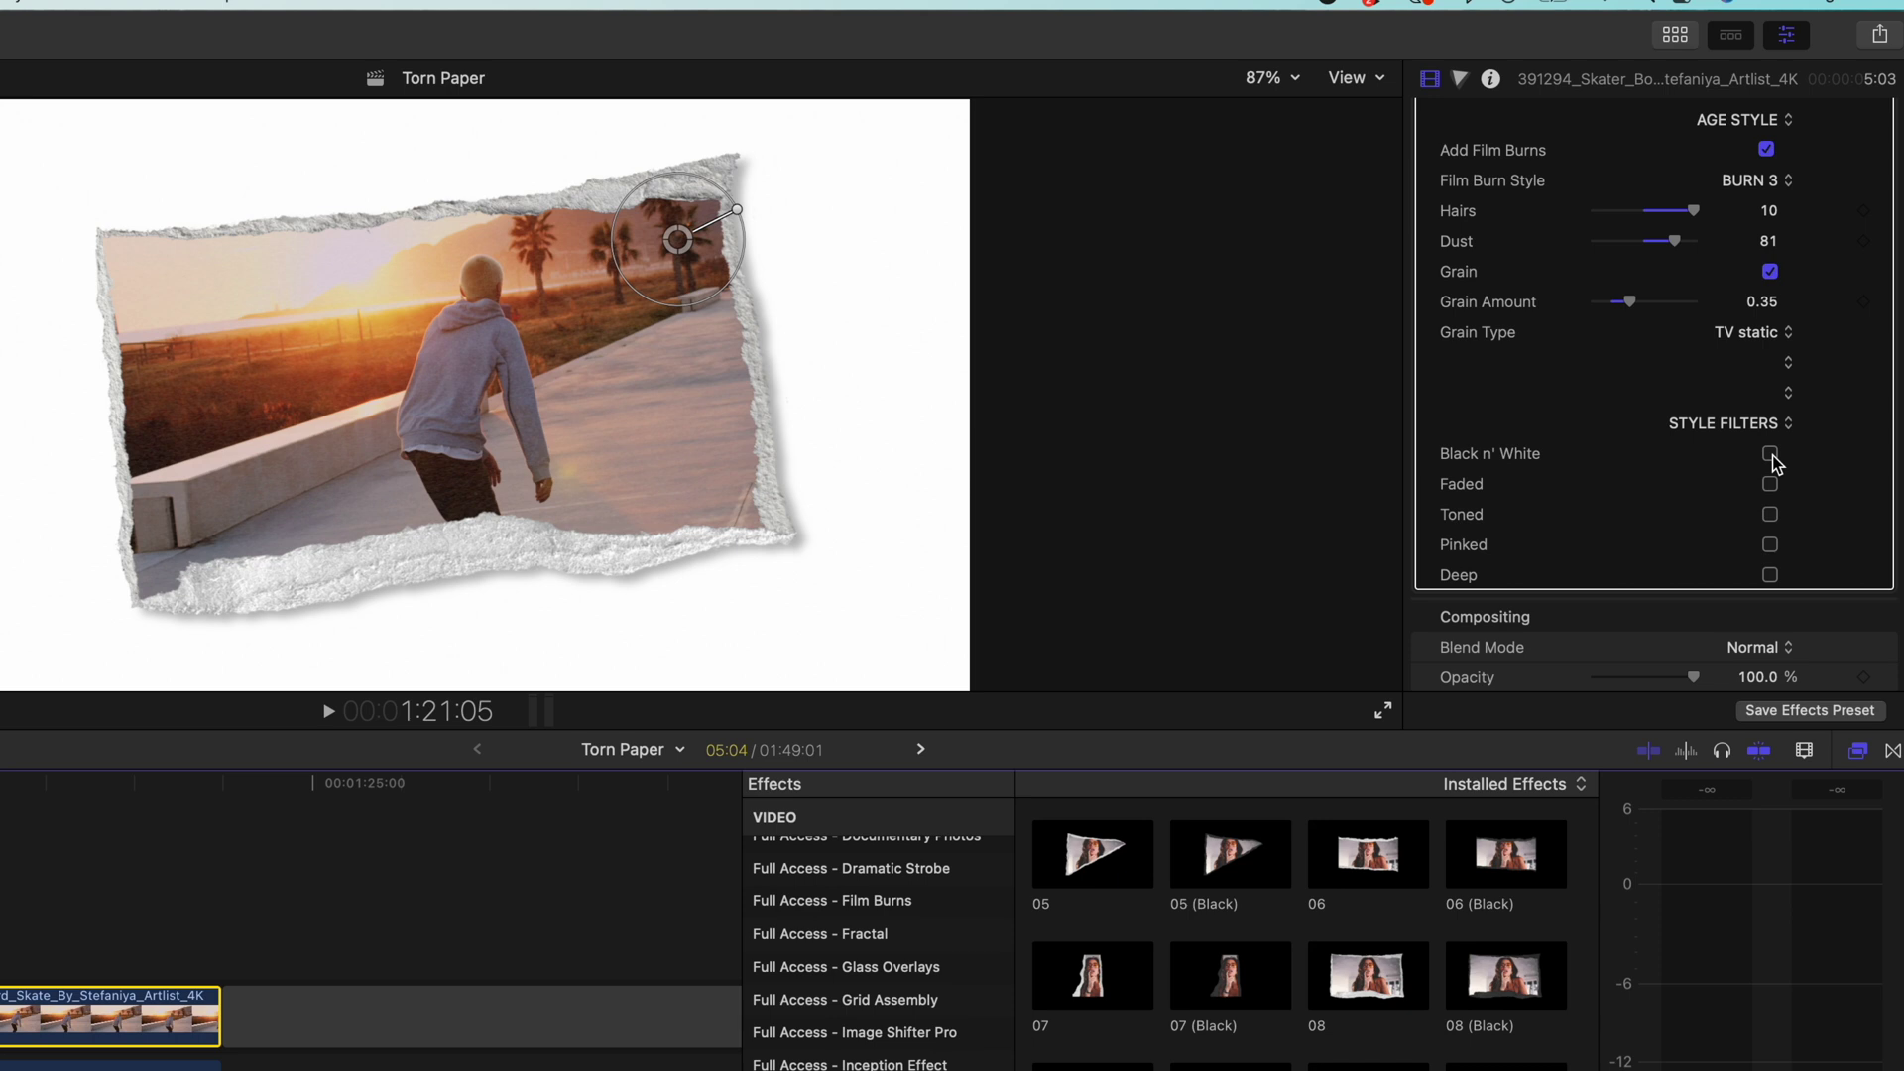
Try the Black n' White, Faded and Toned style filters one at a time, turning each off.
left_click(1770, 454)
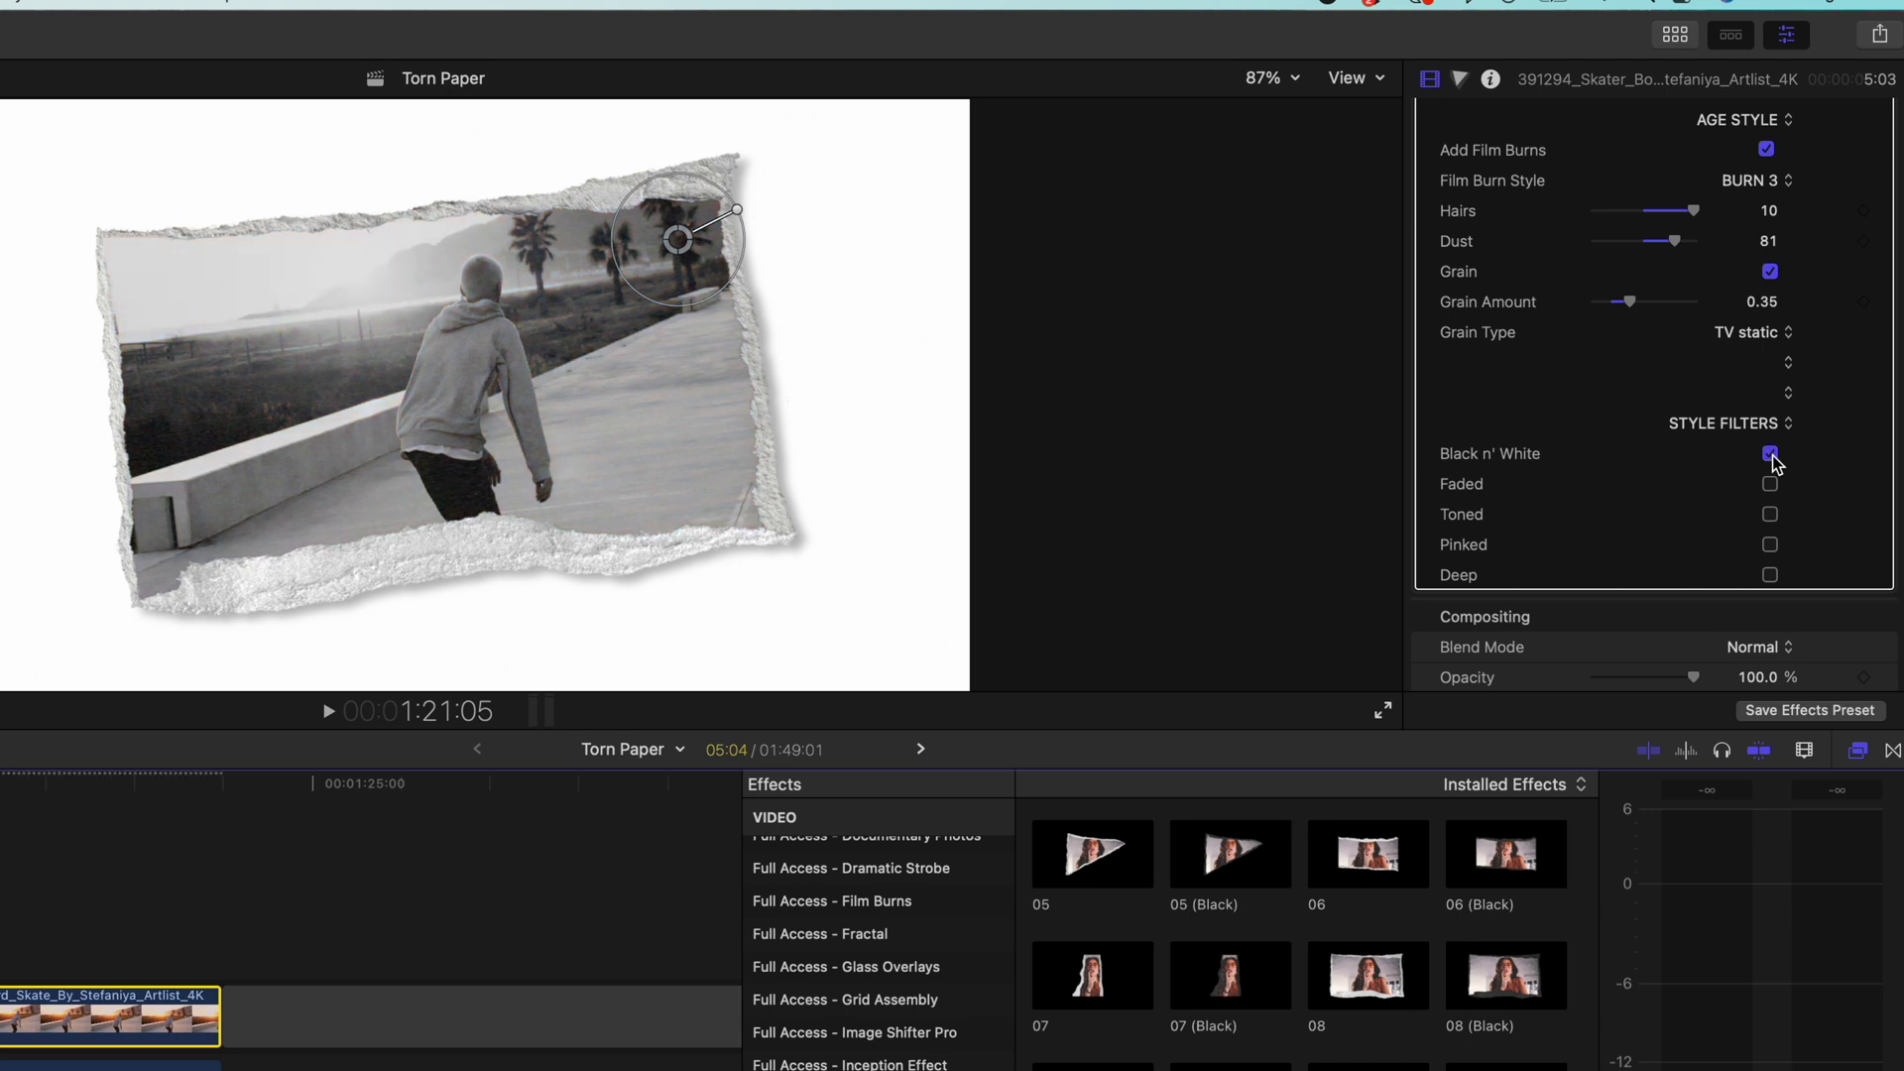
left_click(1770, 454)
left_click(1769, 484)
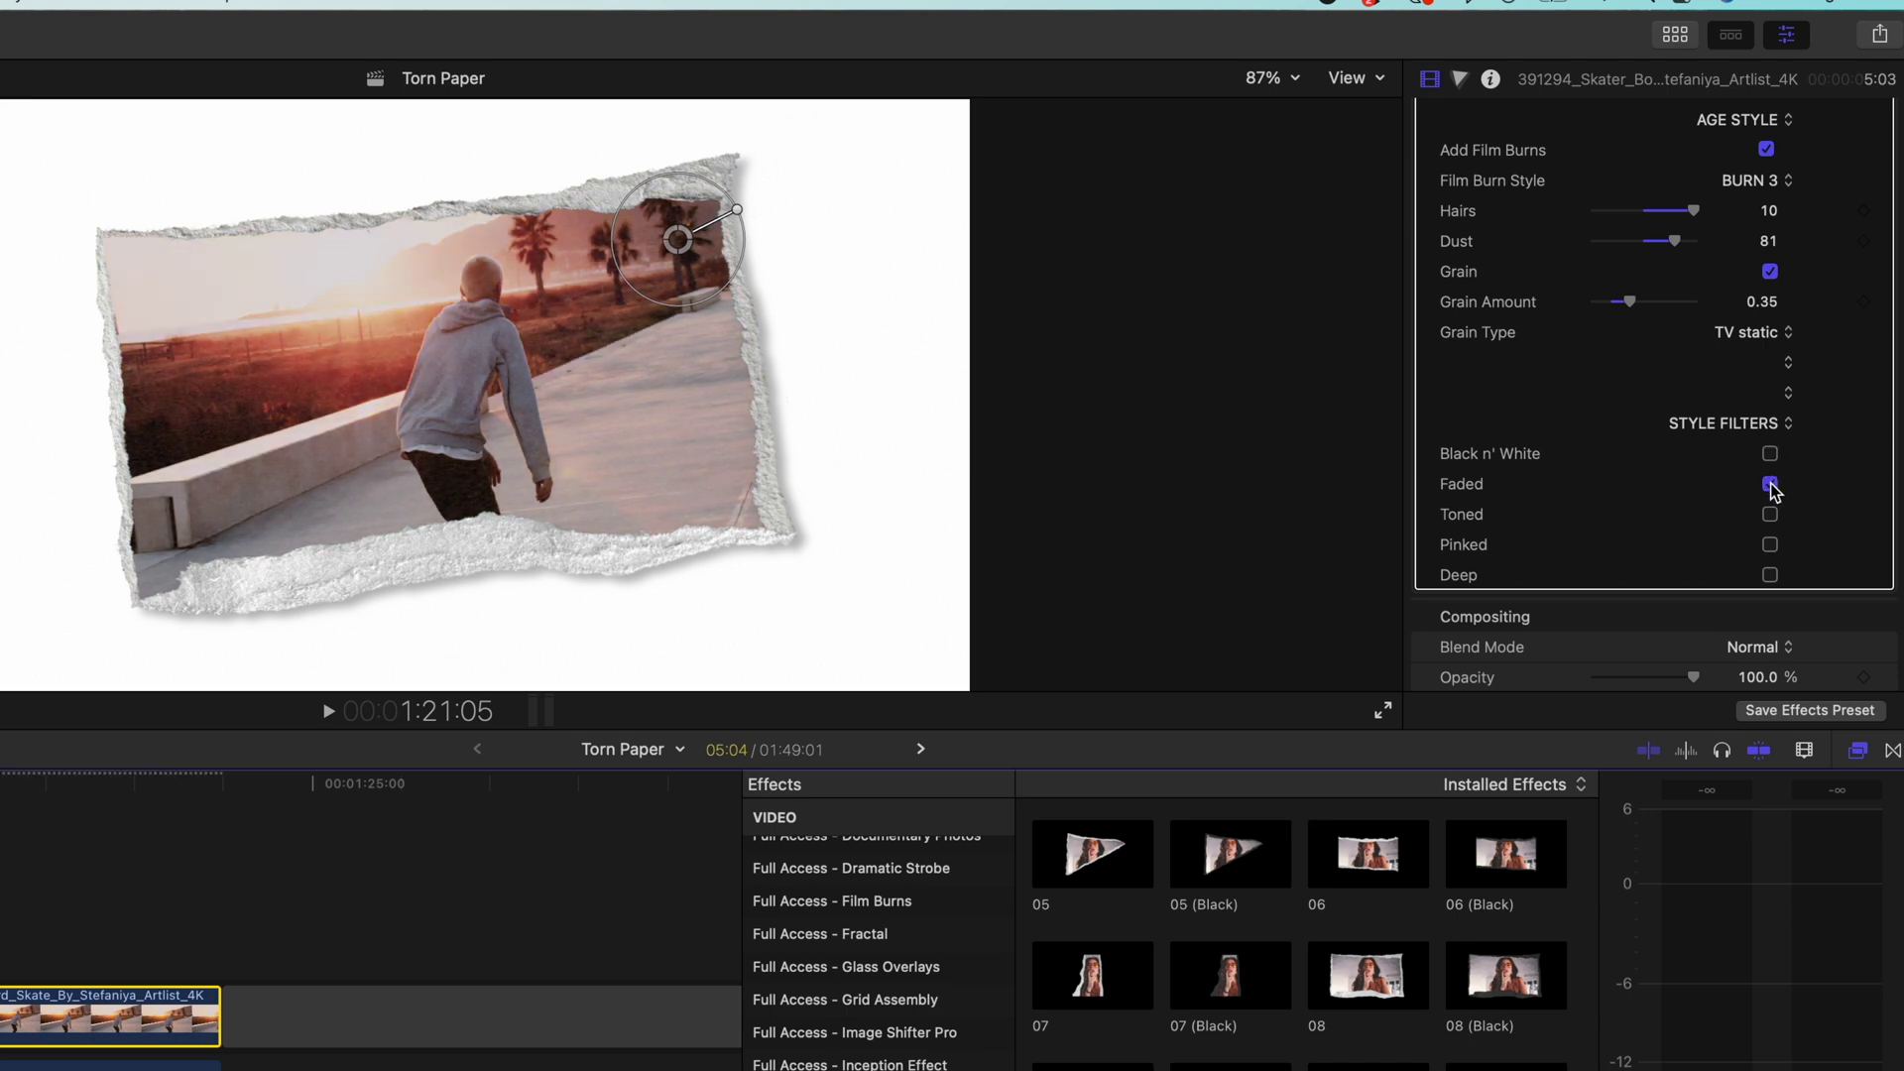
left_click(1770, 484)
left_click(1769, 515)
left_click(1770, 514)
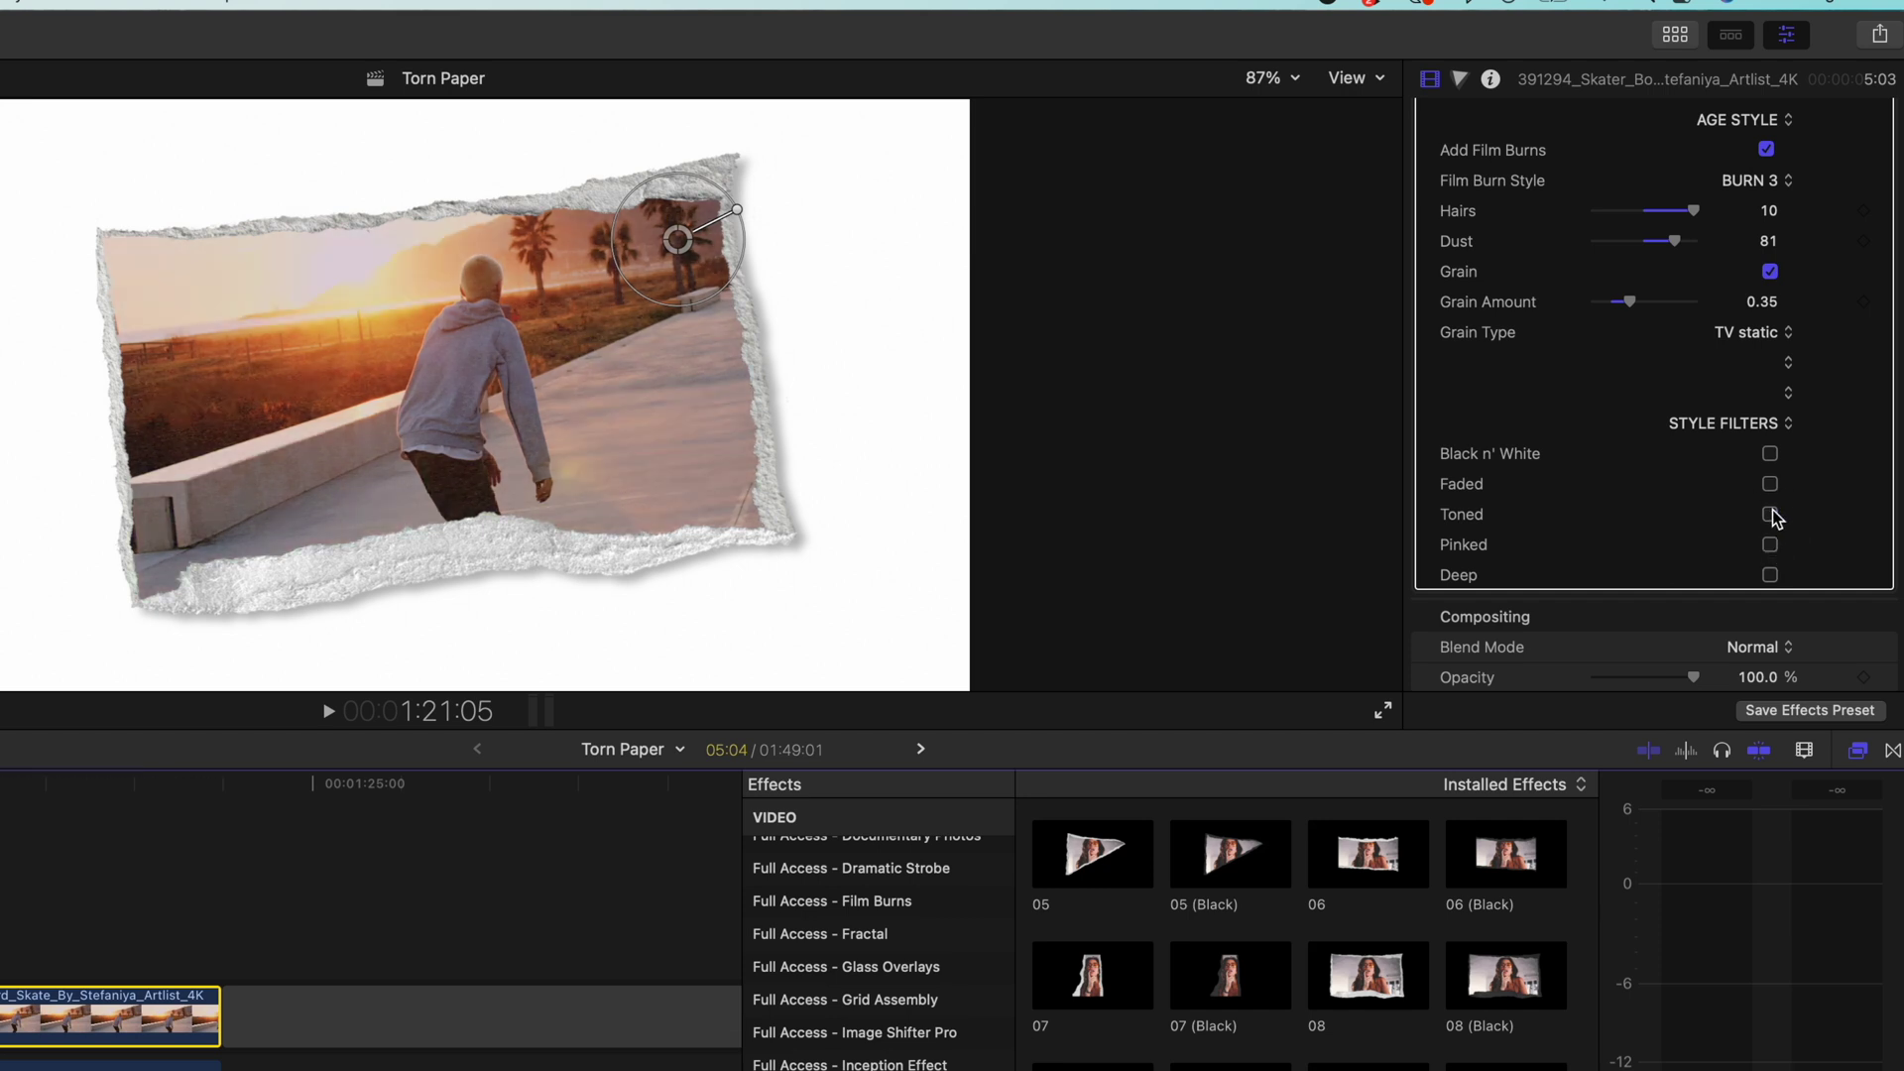
Test combinations with Faded and Deep, then leave only the Toned style filter enabled.
left_click(1770, 514)
left_click(1770, 484)
left_click(1769, 575)
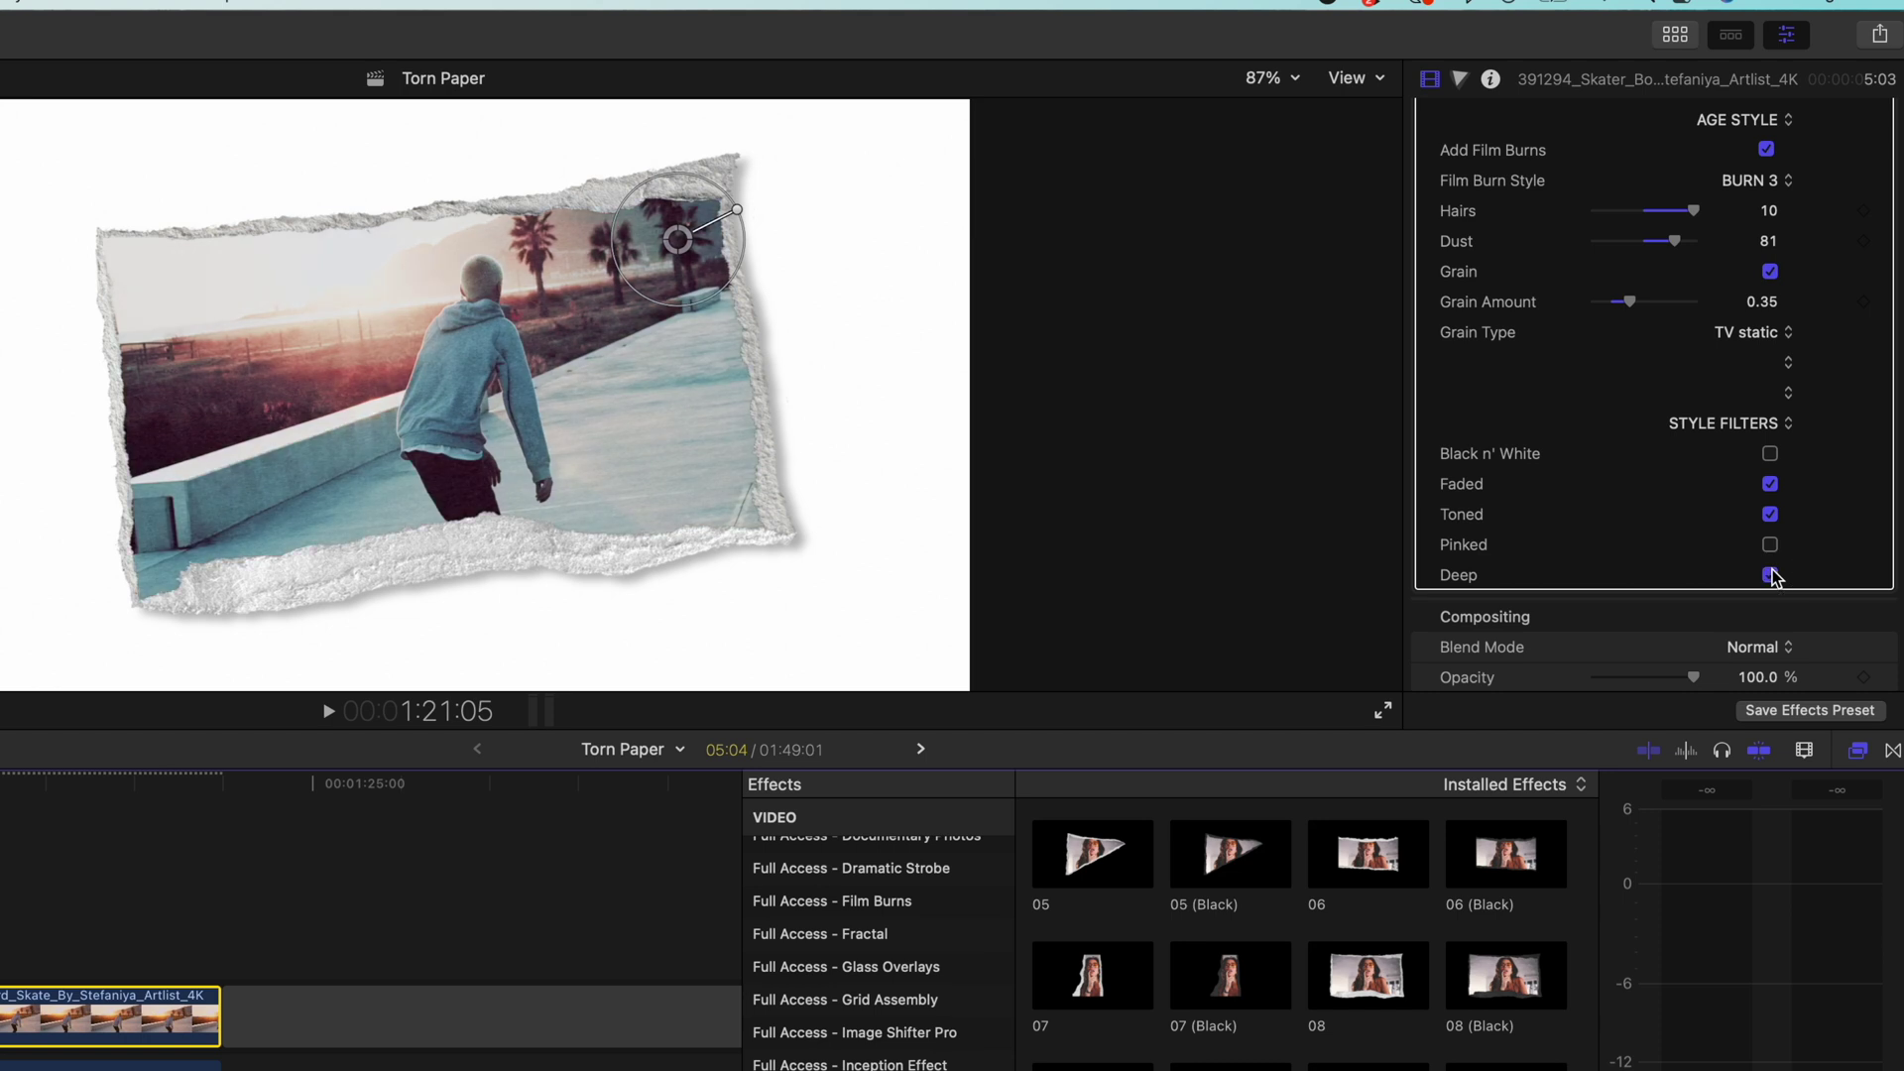
left_click(1769, 576)
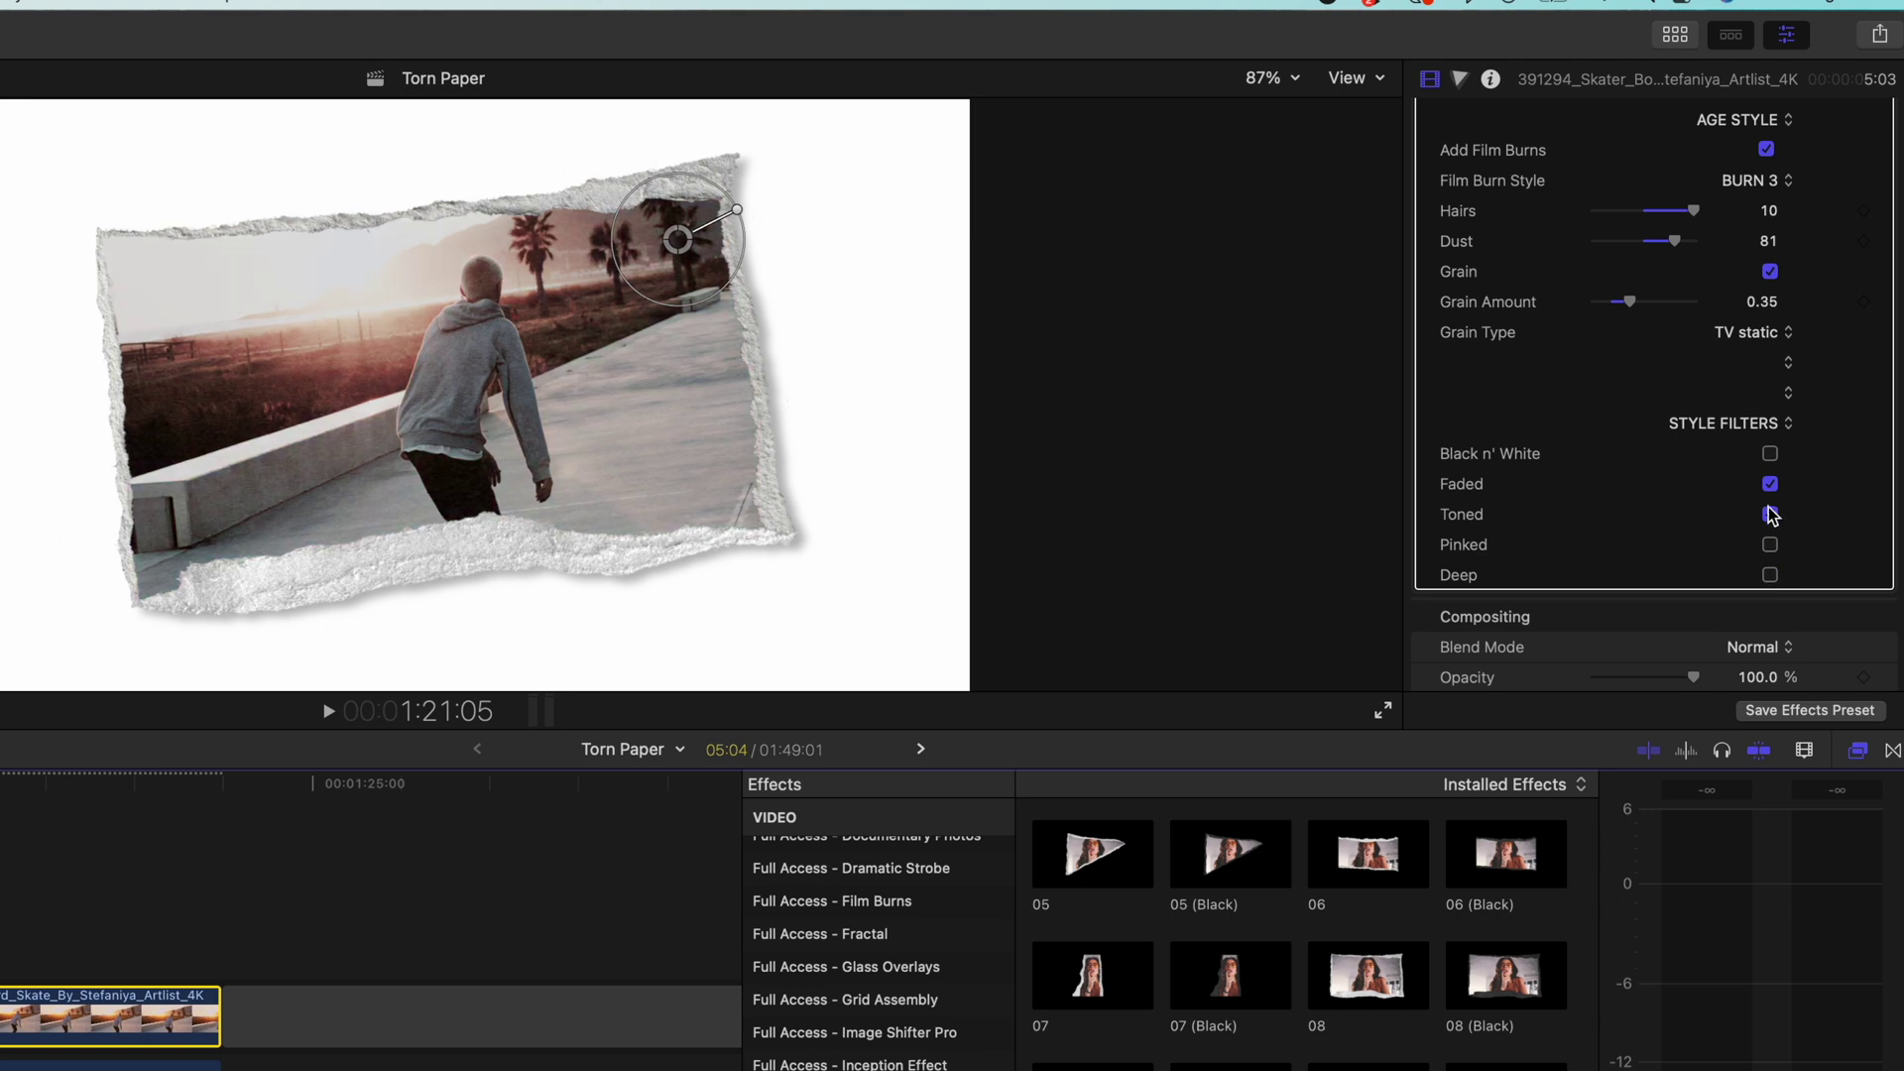
left_click(1770, 514)
left_click(1769, 485)
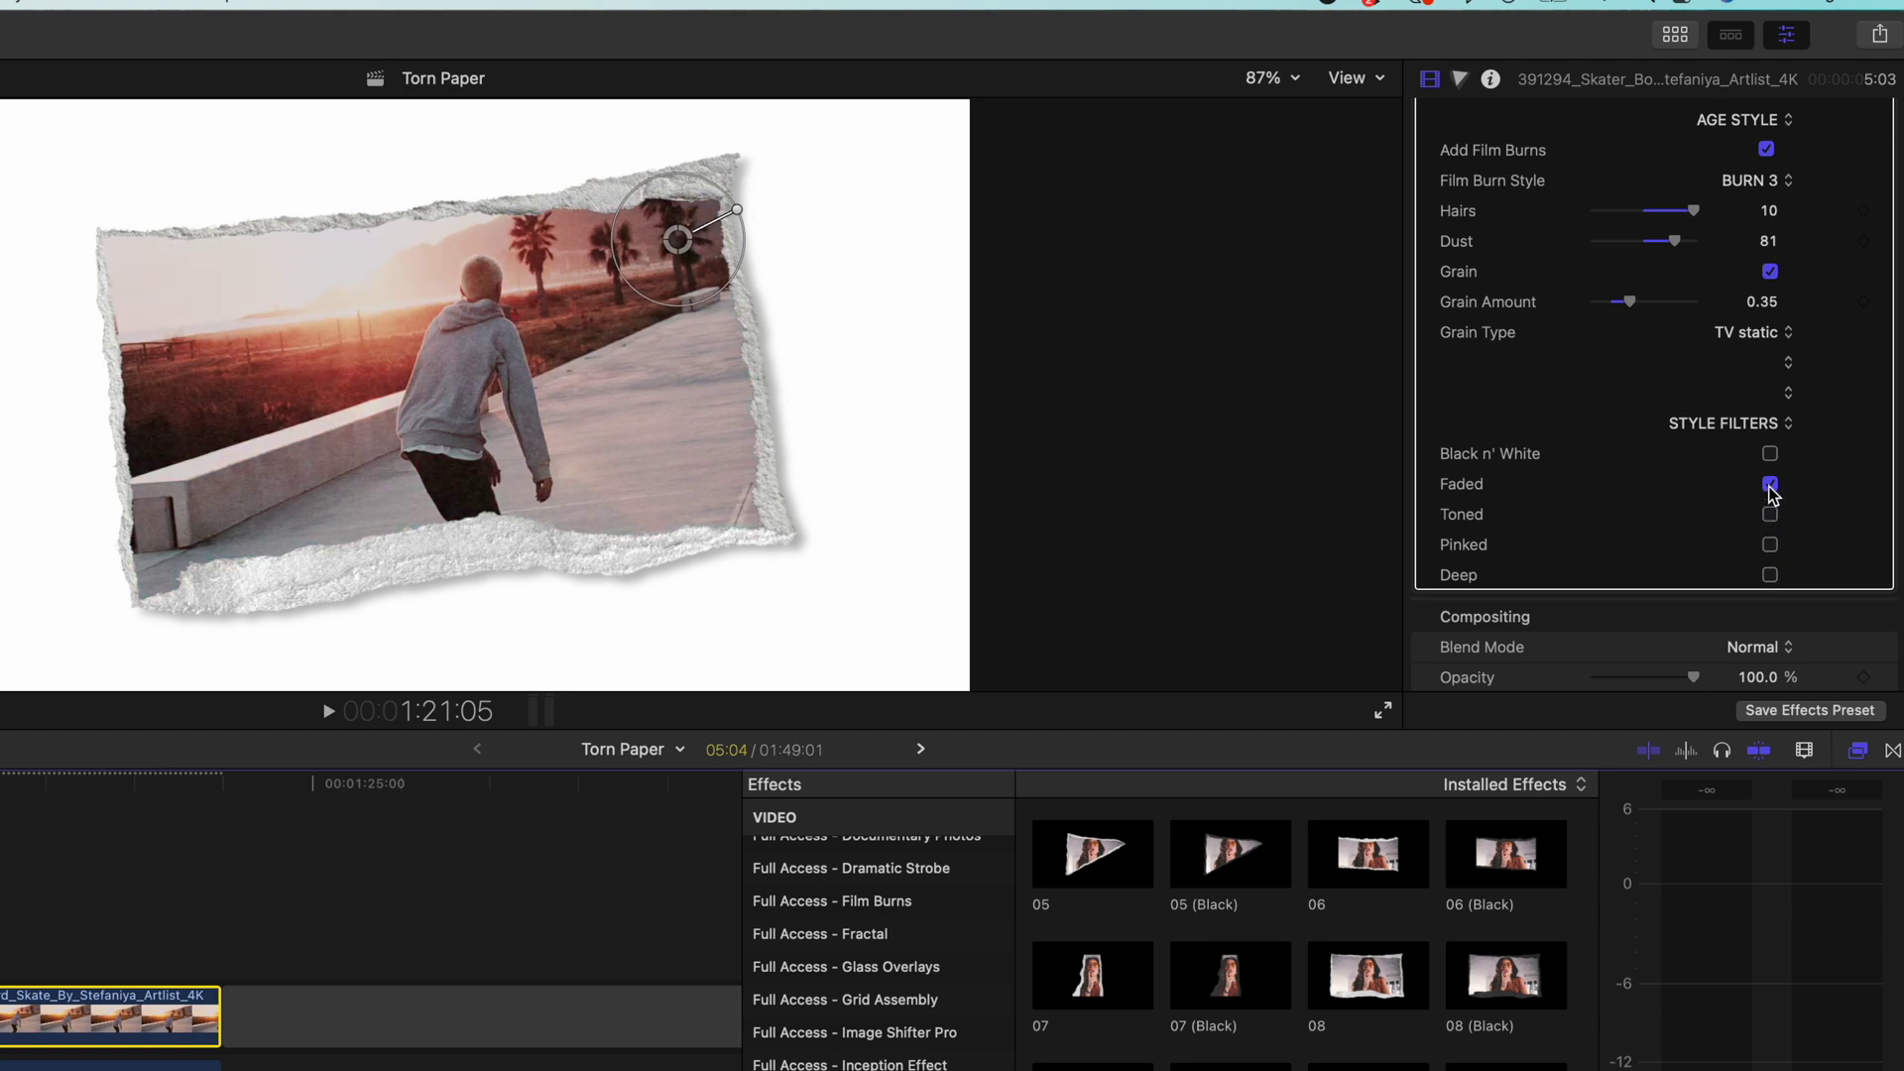
left_click(1770, 514)
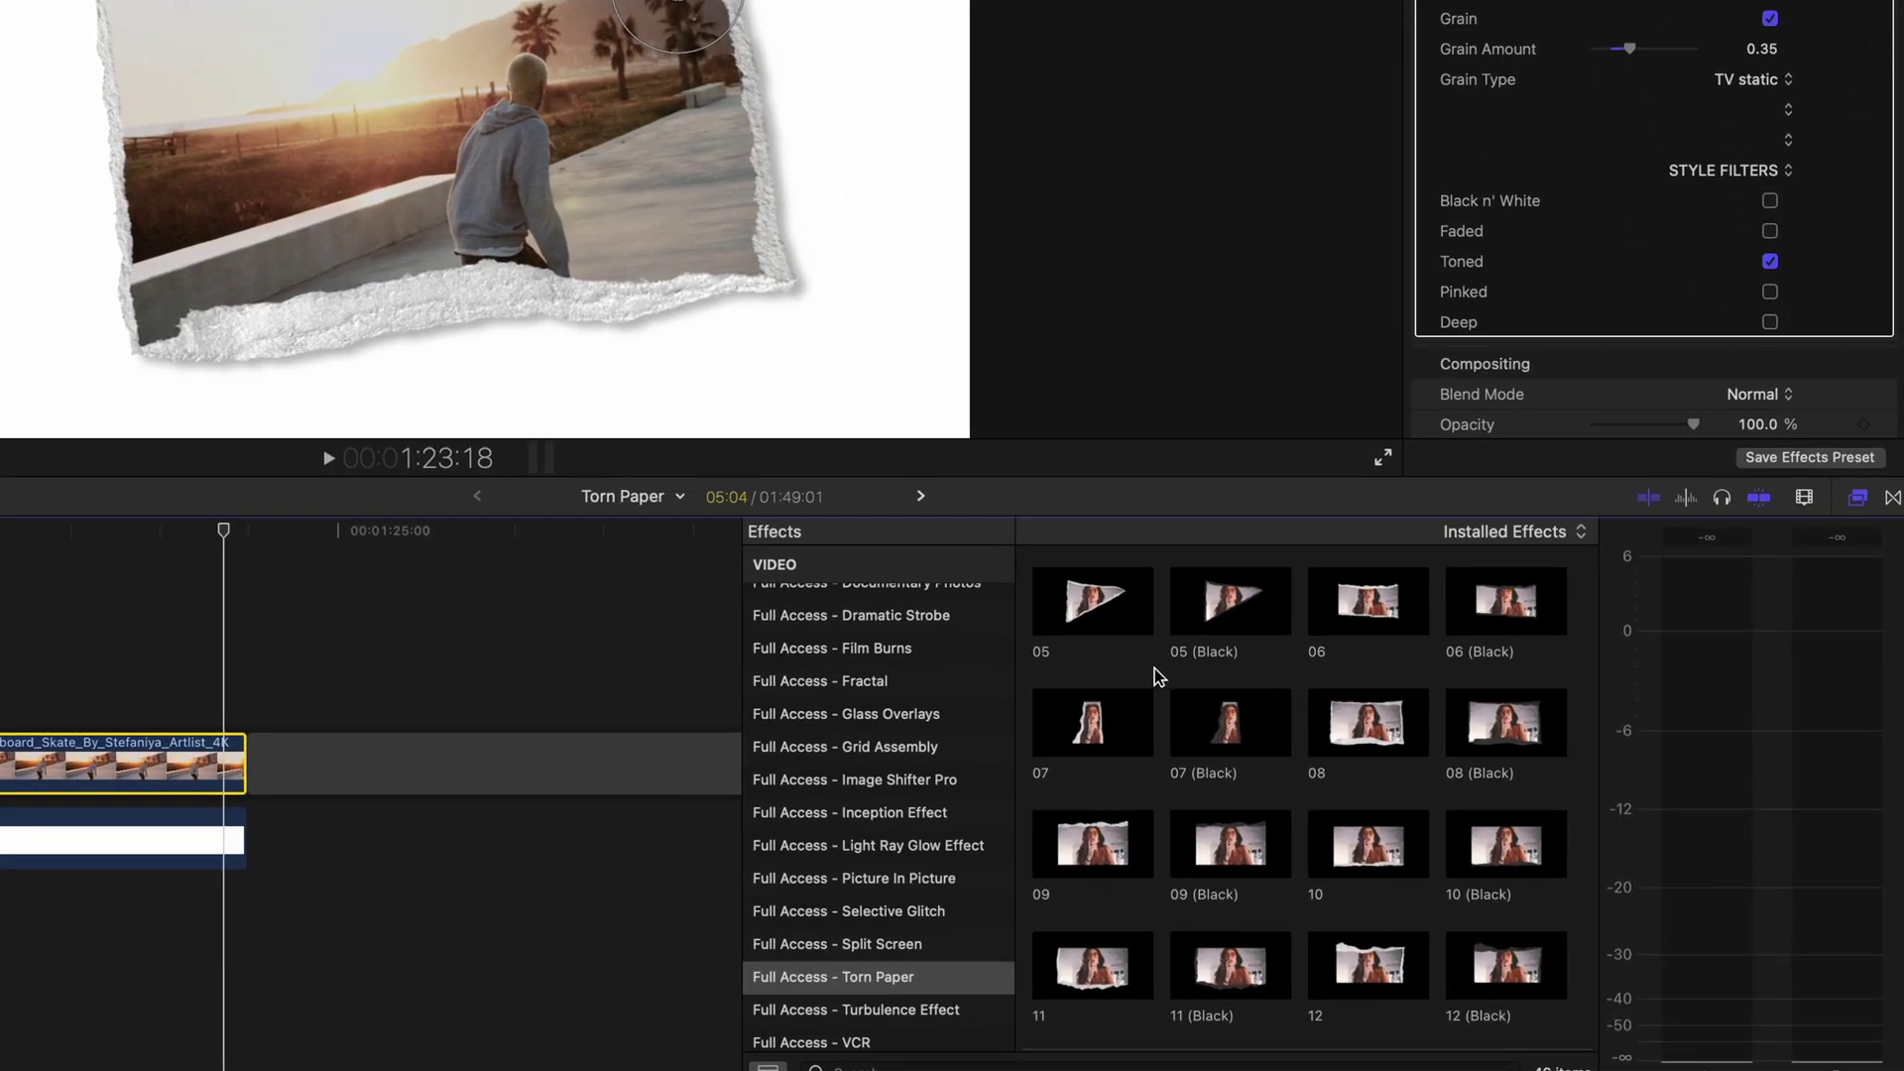
Scroll to 2 - Movements and apply Rotate + Scale to the skater clip.
scroll(1154, 668, "down", 5)
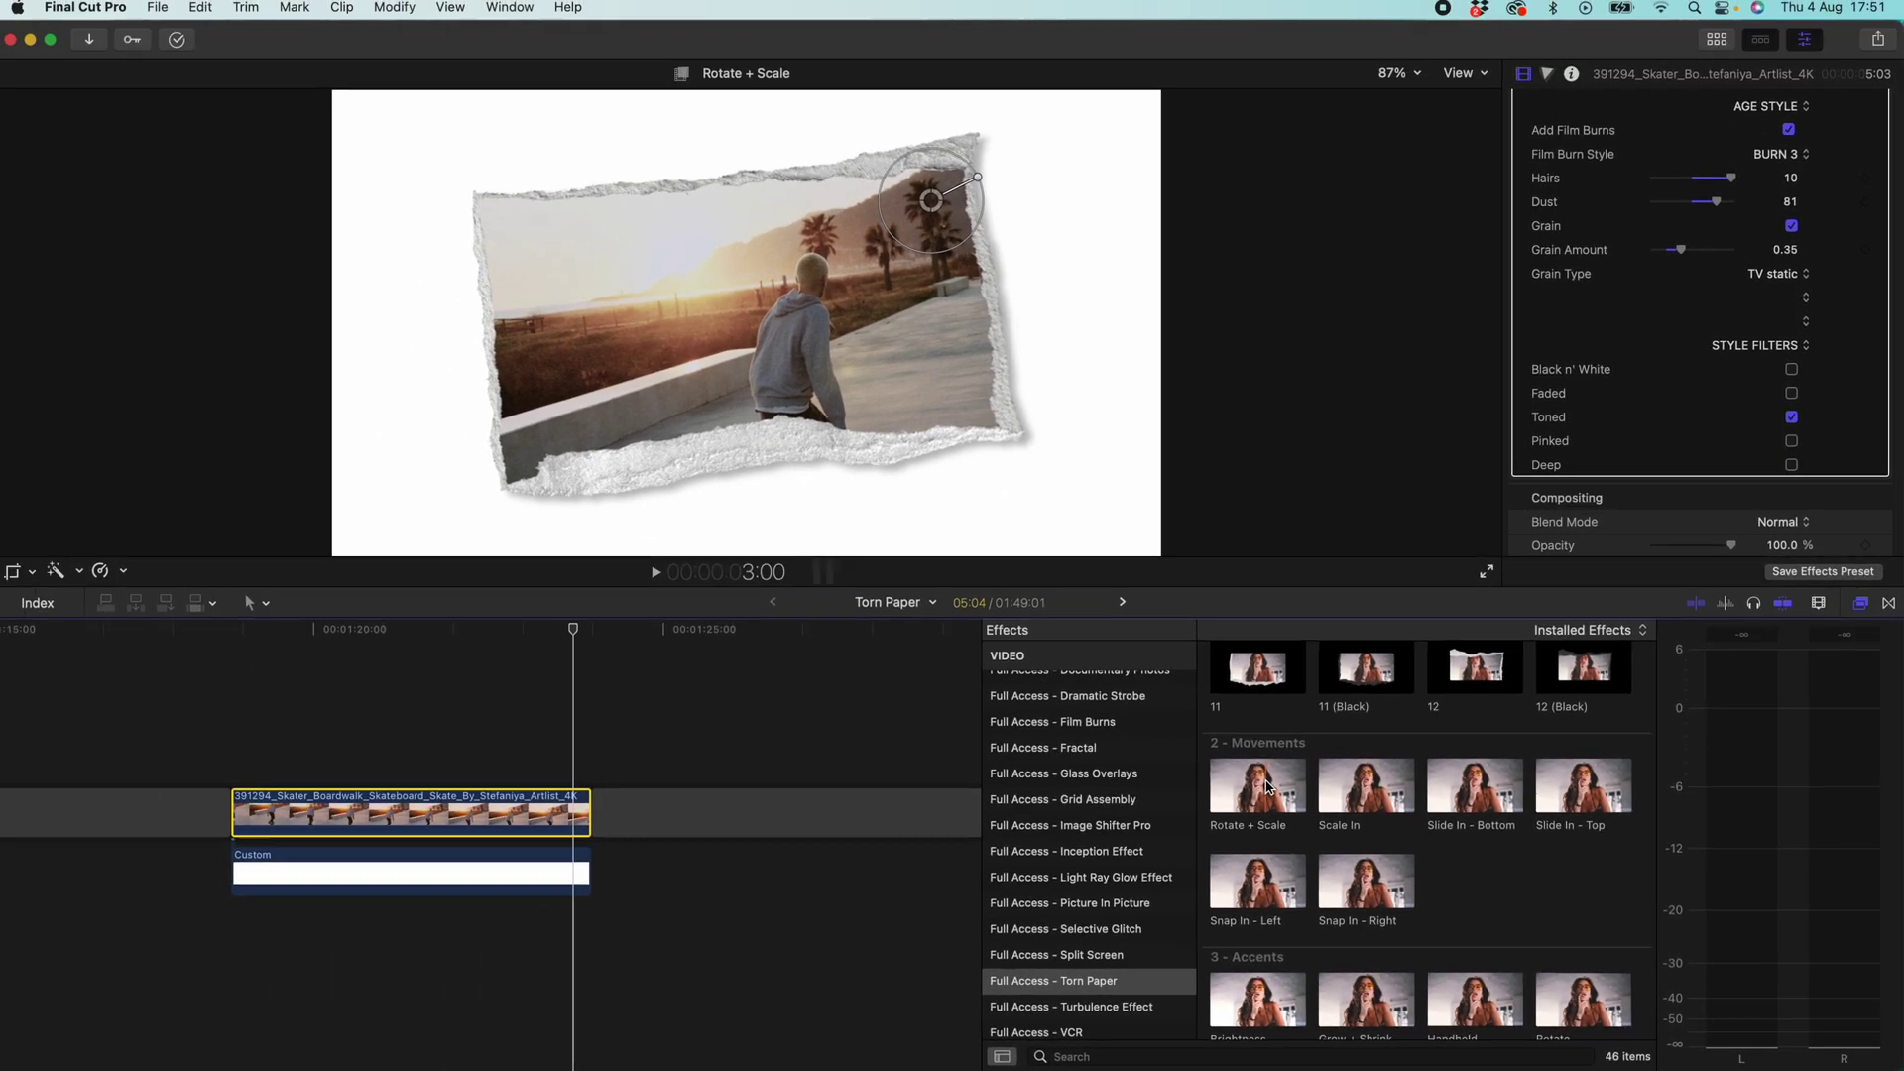
double_click(1270, 786)
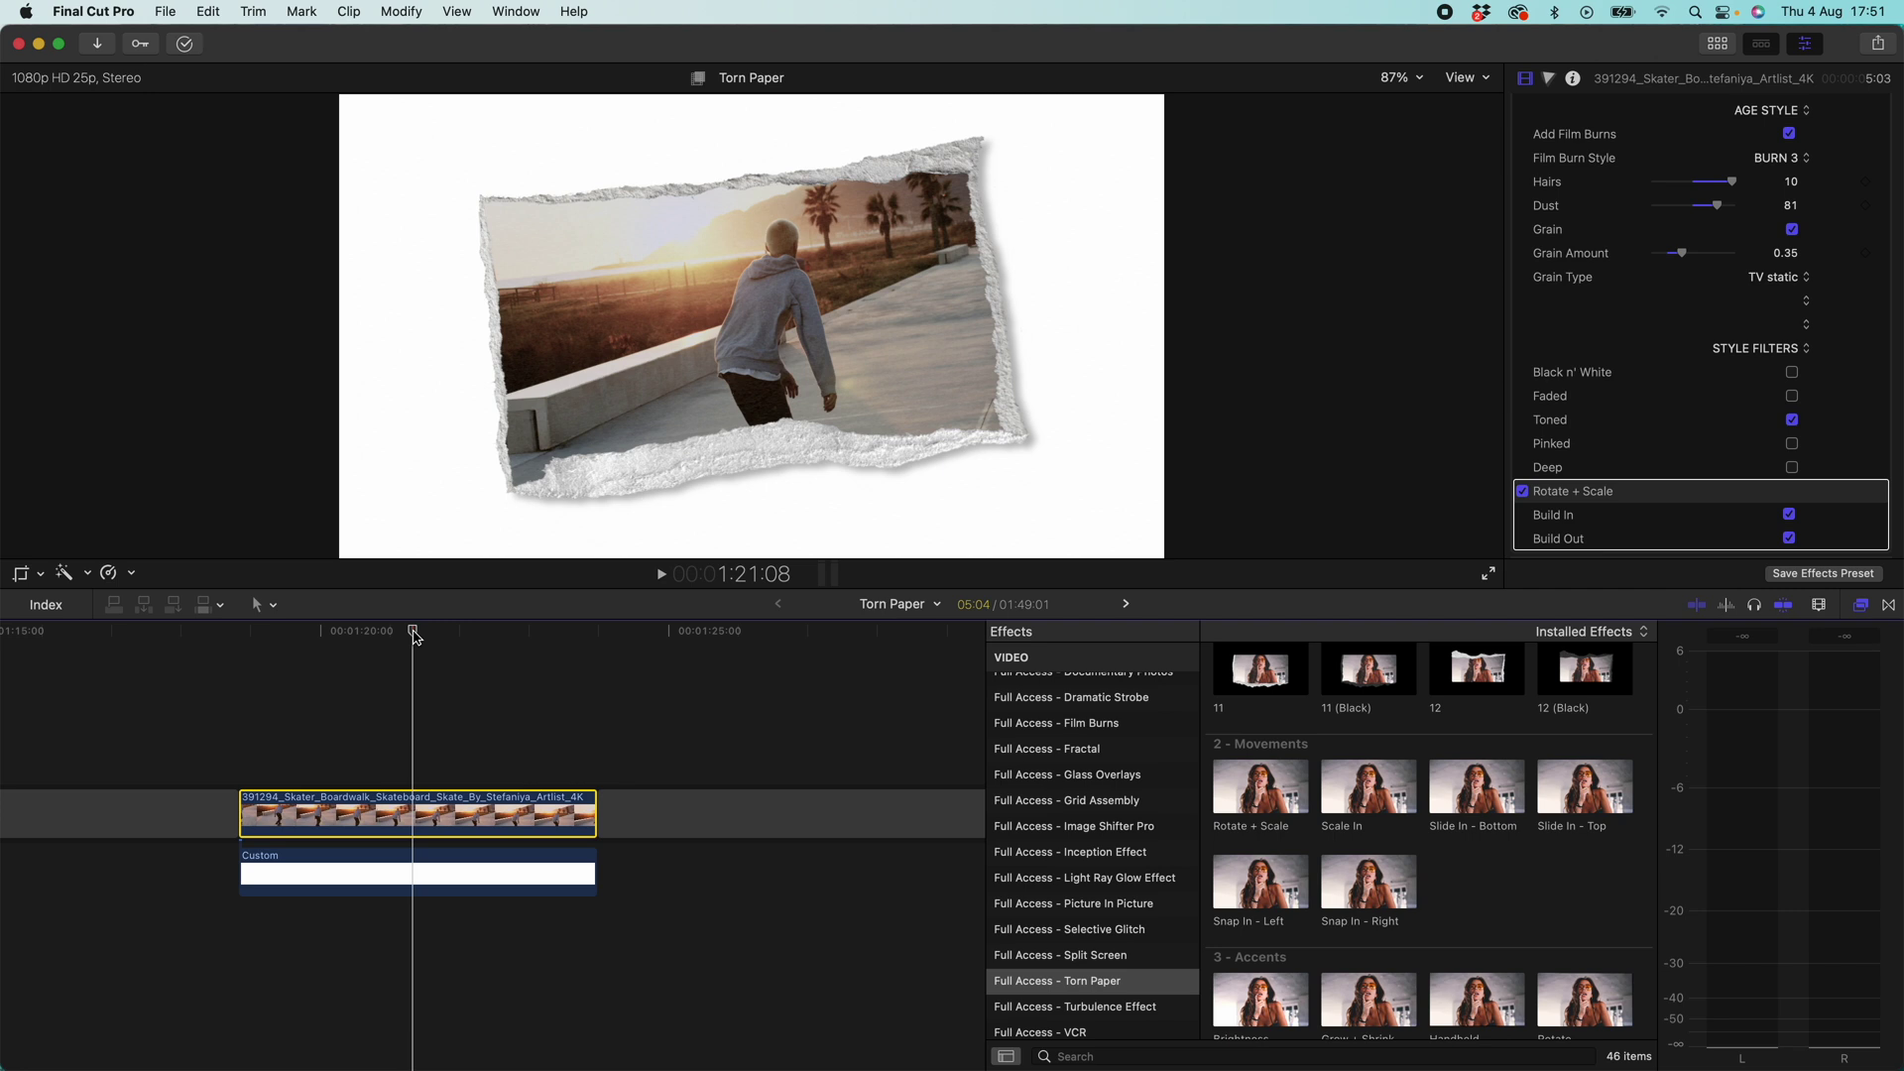
Drag the playhead back to an earlier frame of the skater clip.
left_click_drag(415, 635, 264, 641)
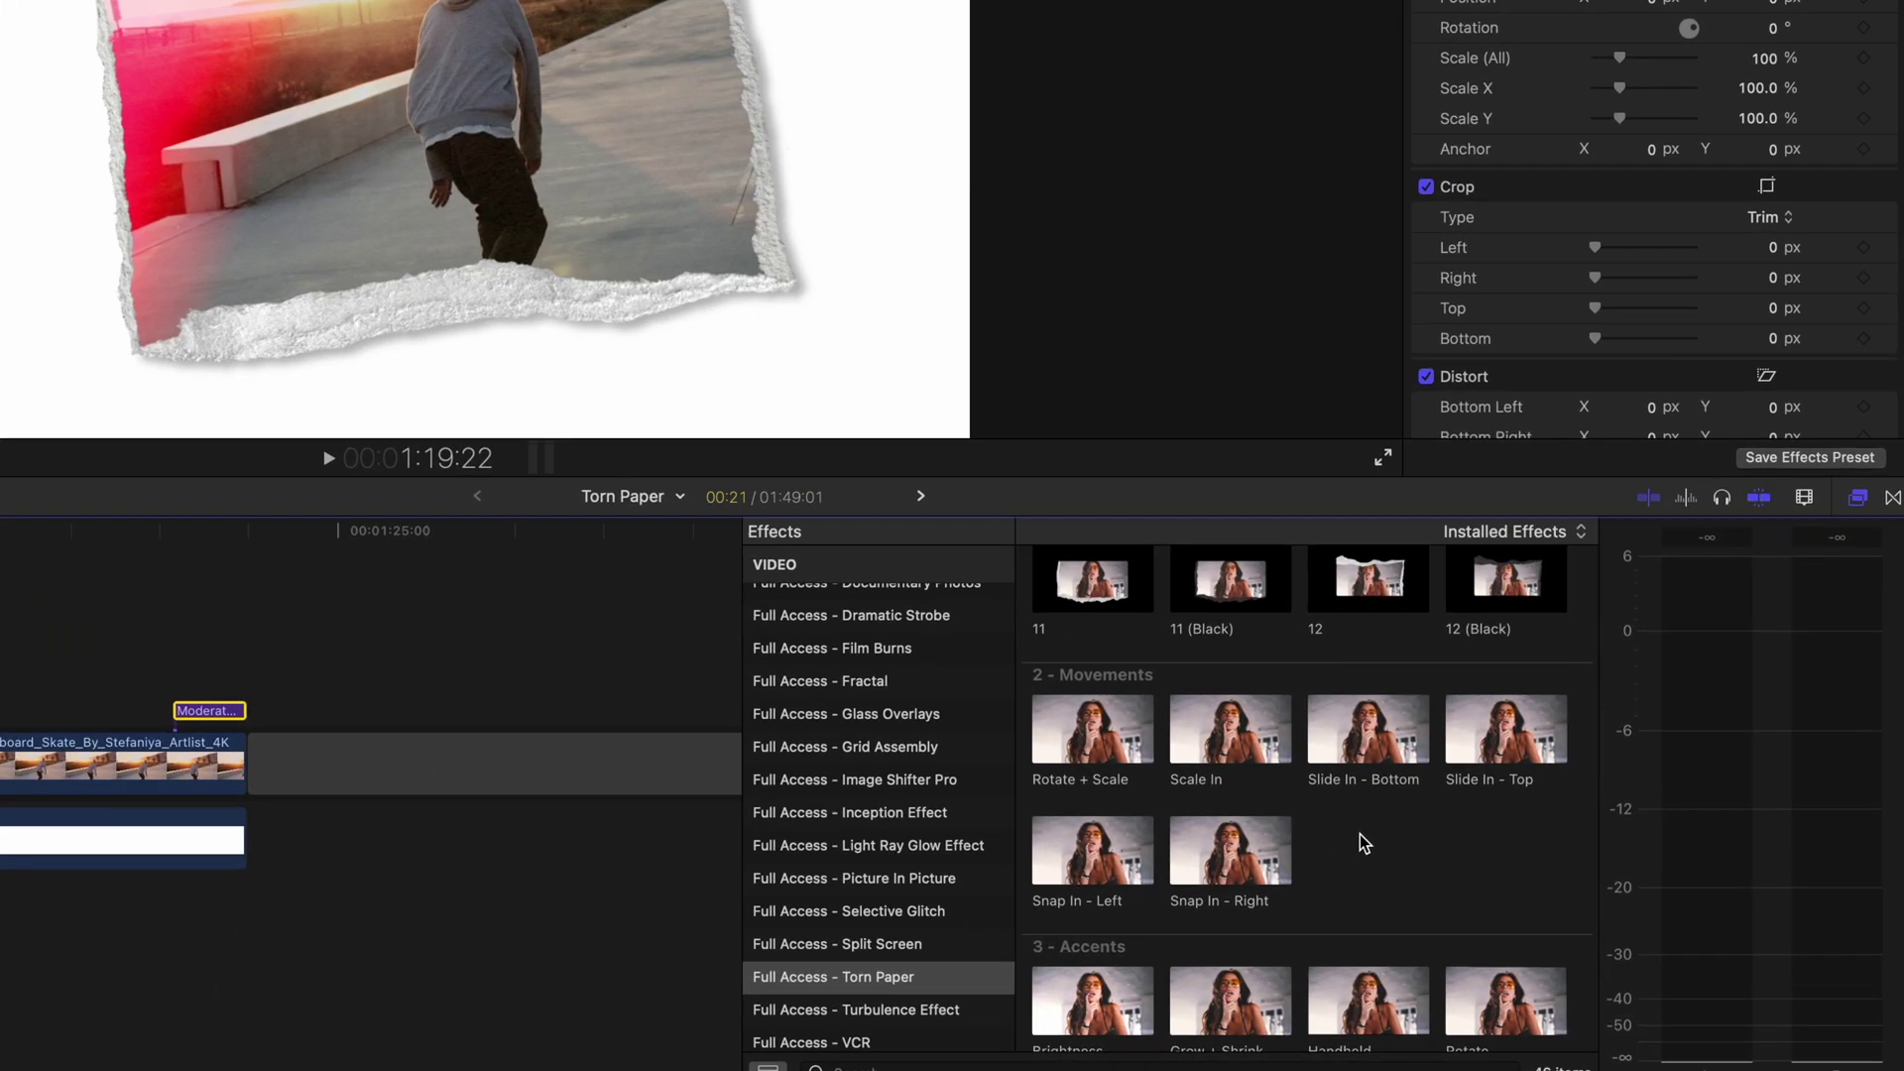
Select the skateboard clip and drag the Grow + Shrink accent from Accents onto it.
scroll(1470, 867, "down", 3)
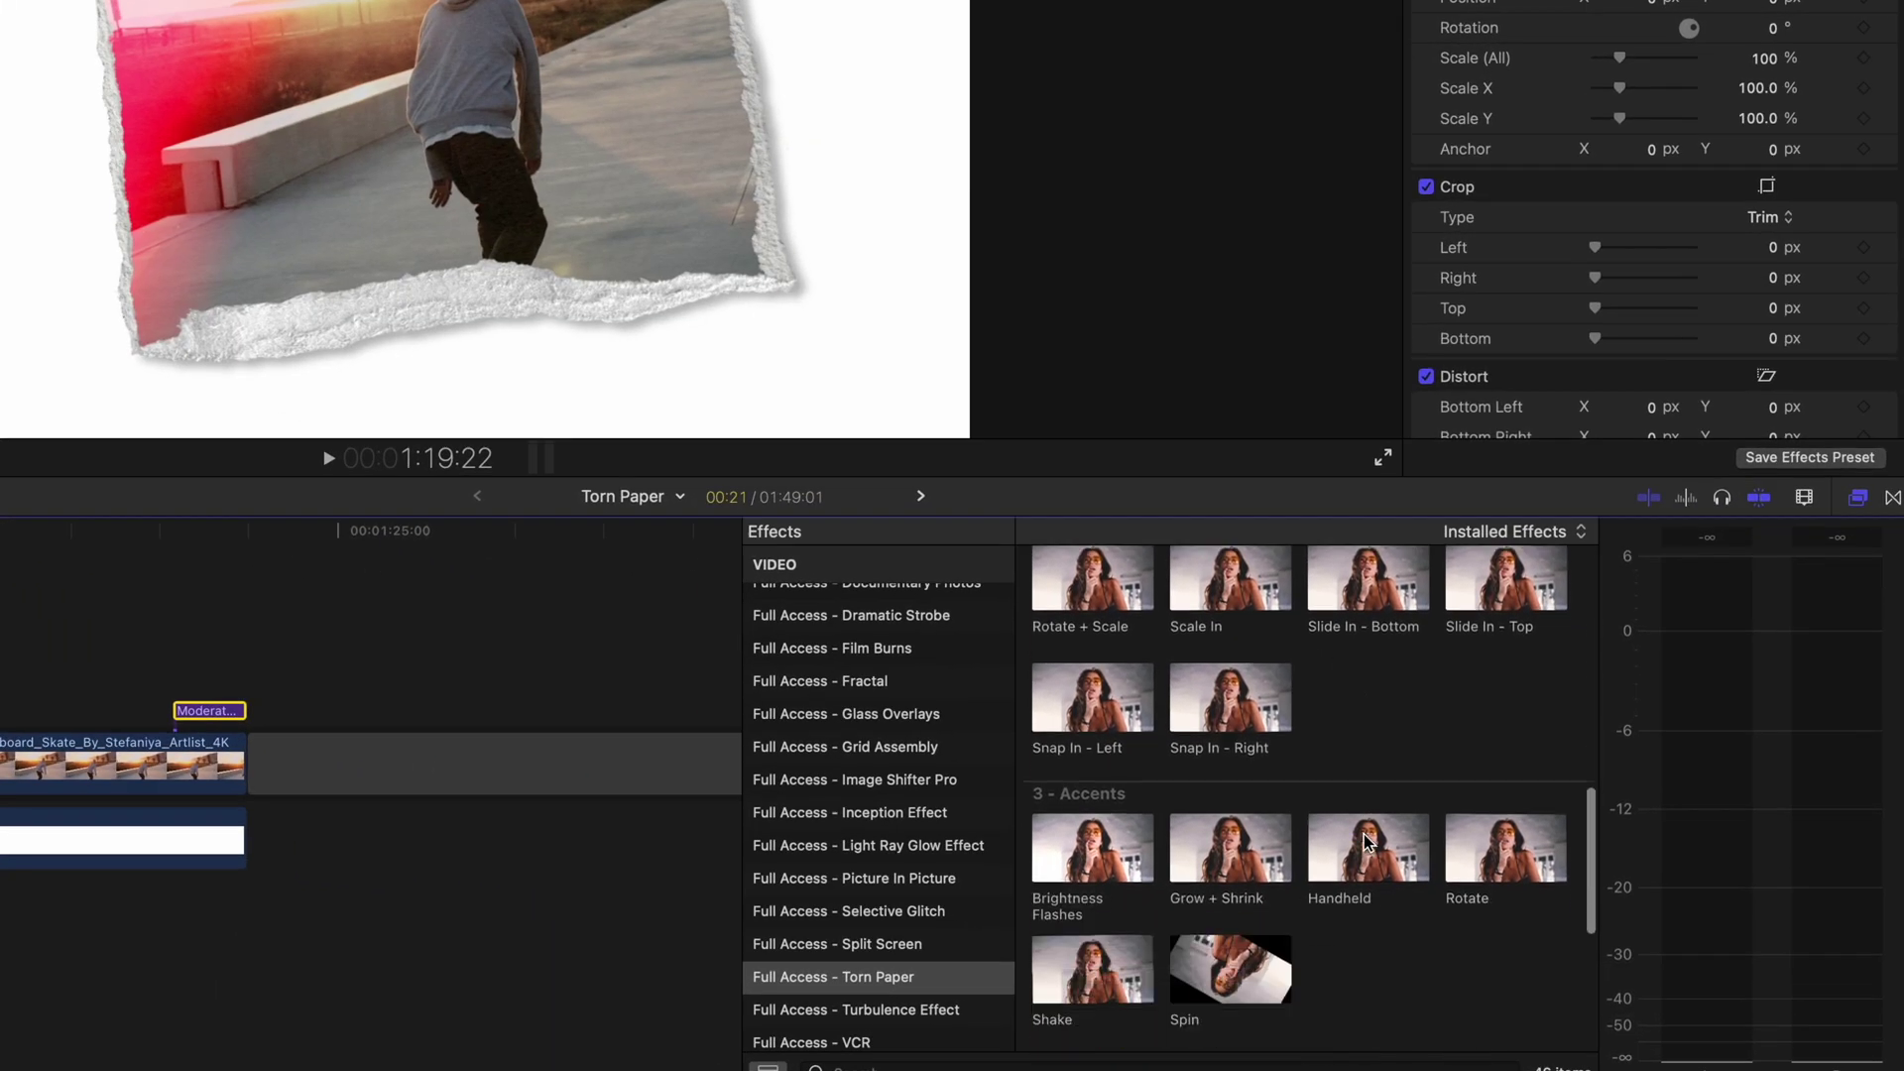
scroll(1378, 853, "down", 2)
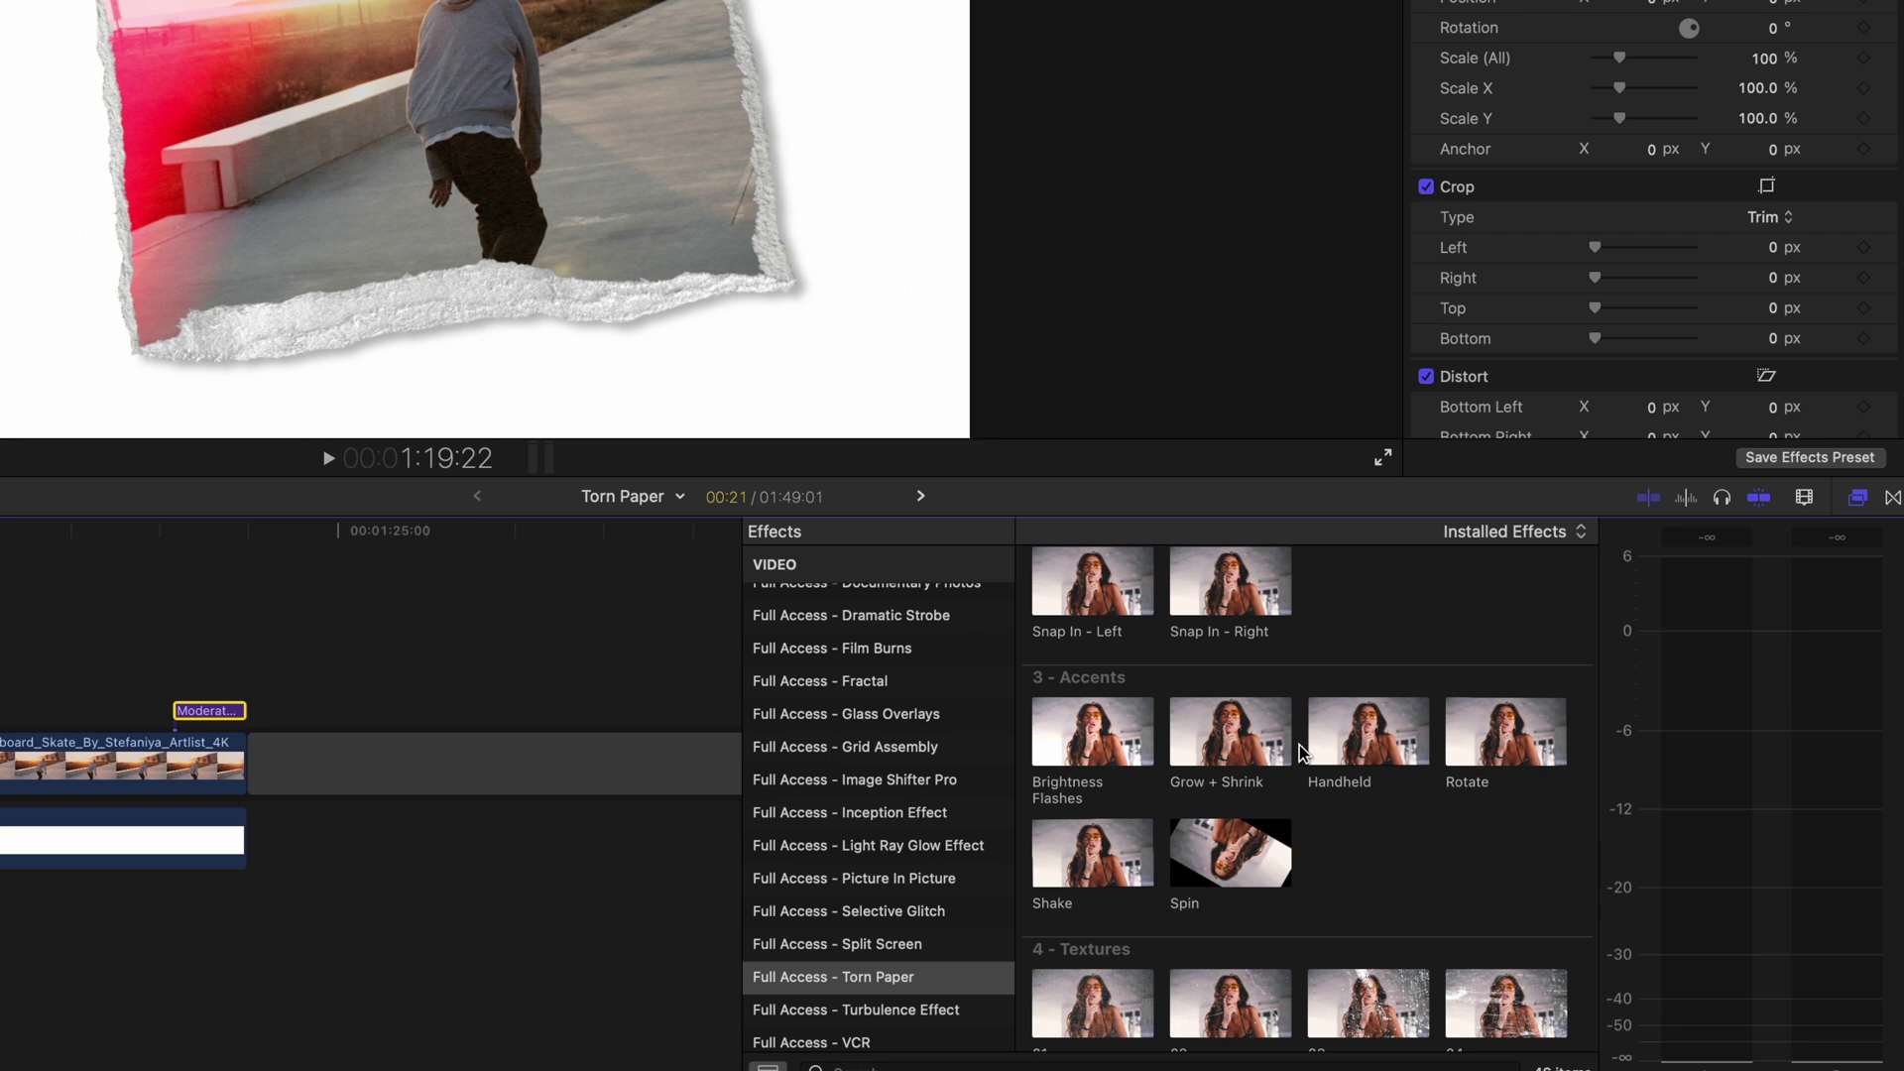
left_click(53, 753)
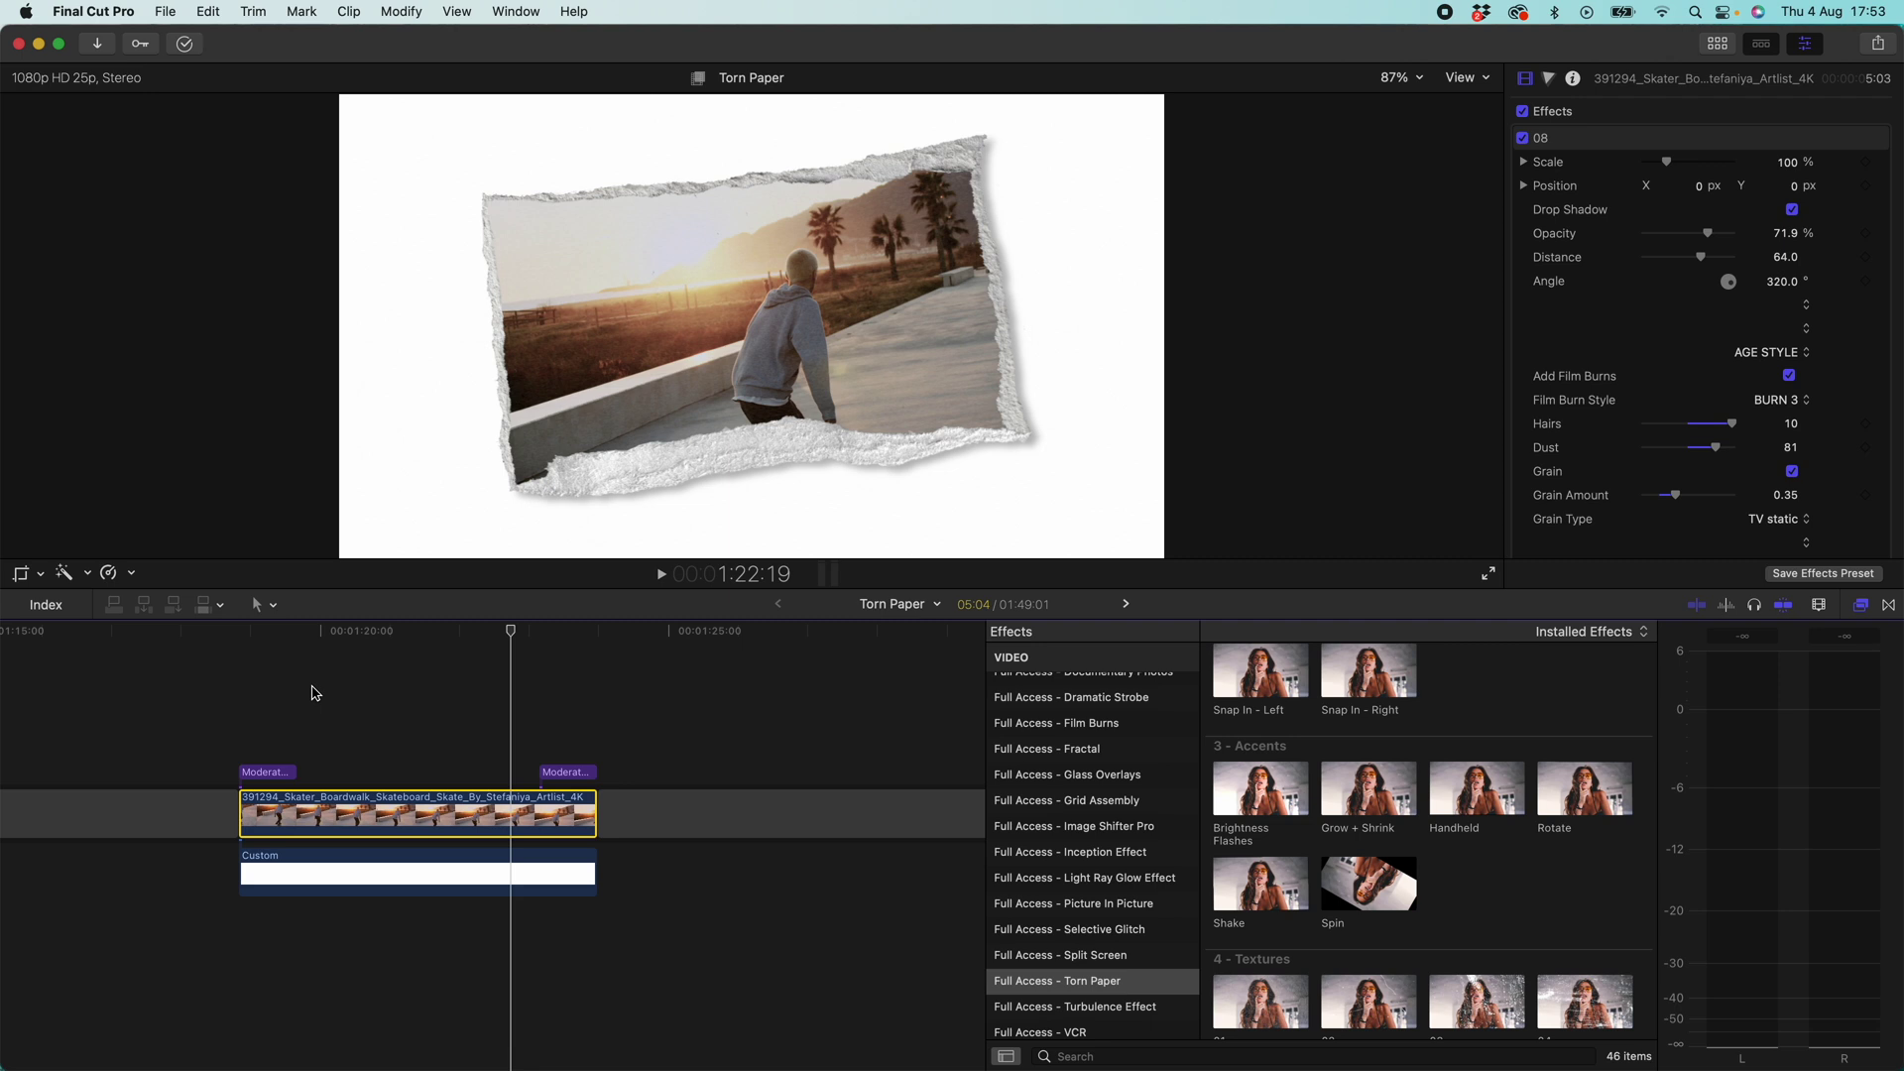
left_click(346, 694)
left_click(1356, 805)
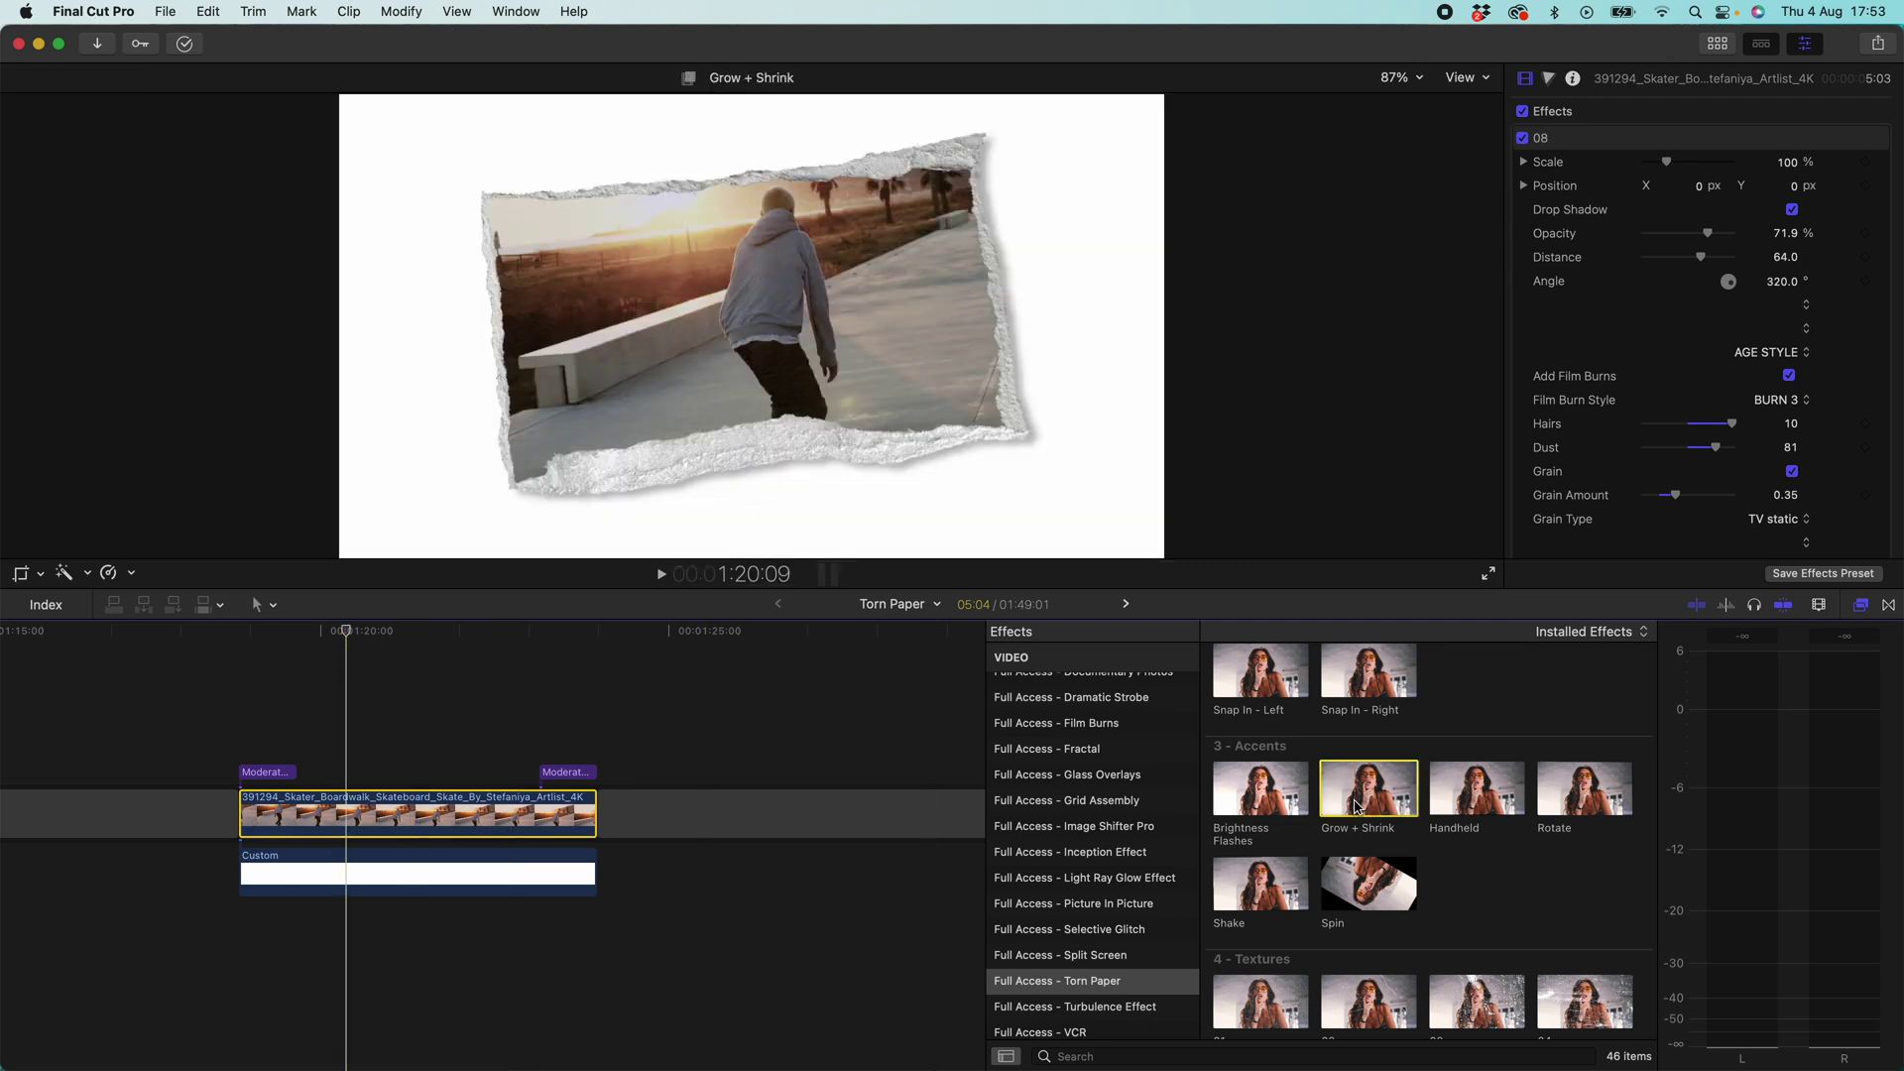
left_click_drag(1357, 805, 328, 813)
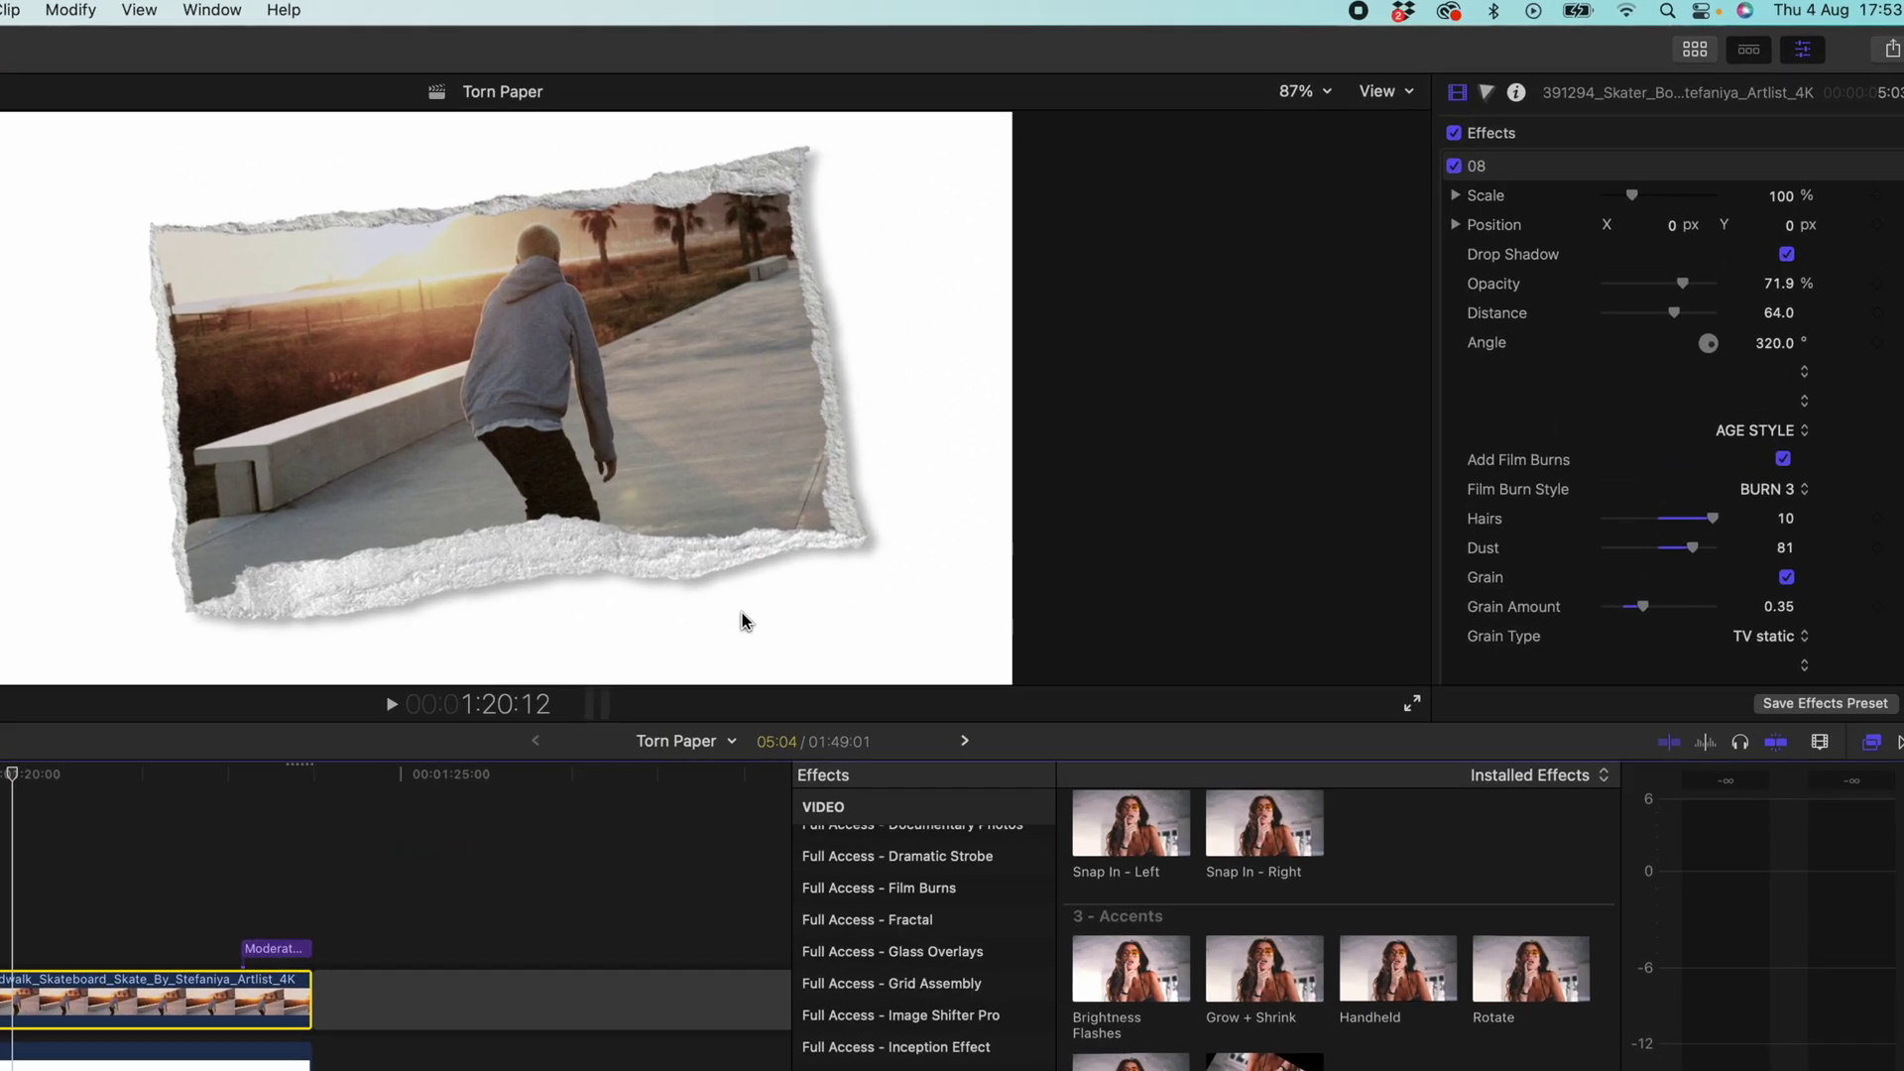
Step through the Torn Paper 08, Rotate + Scale, Handheld and Grow + Shrink settings in the Inspector.
left_click(1563, 165)
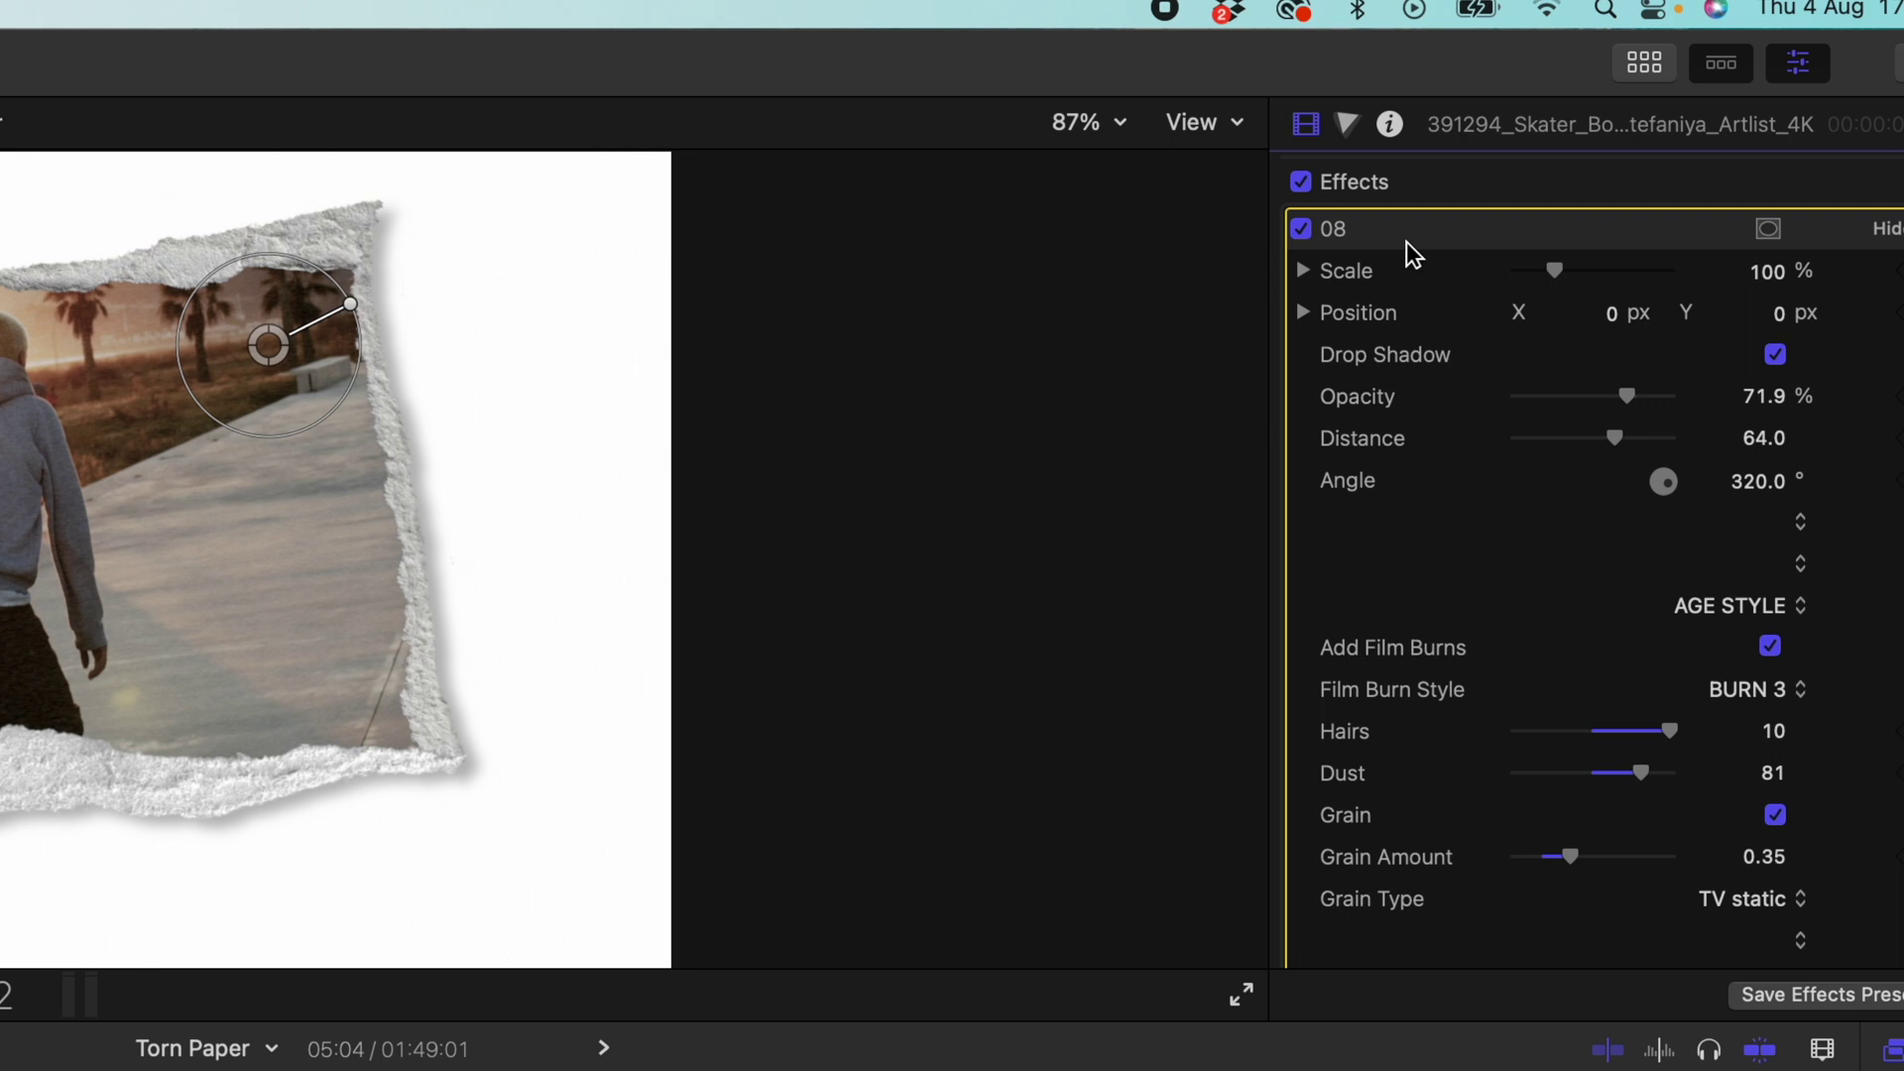
scroll(1406, 241, "down", 15)
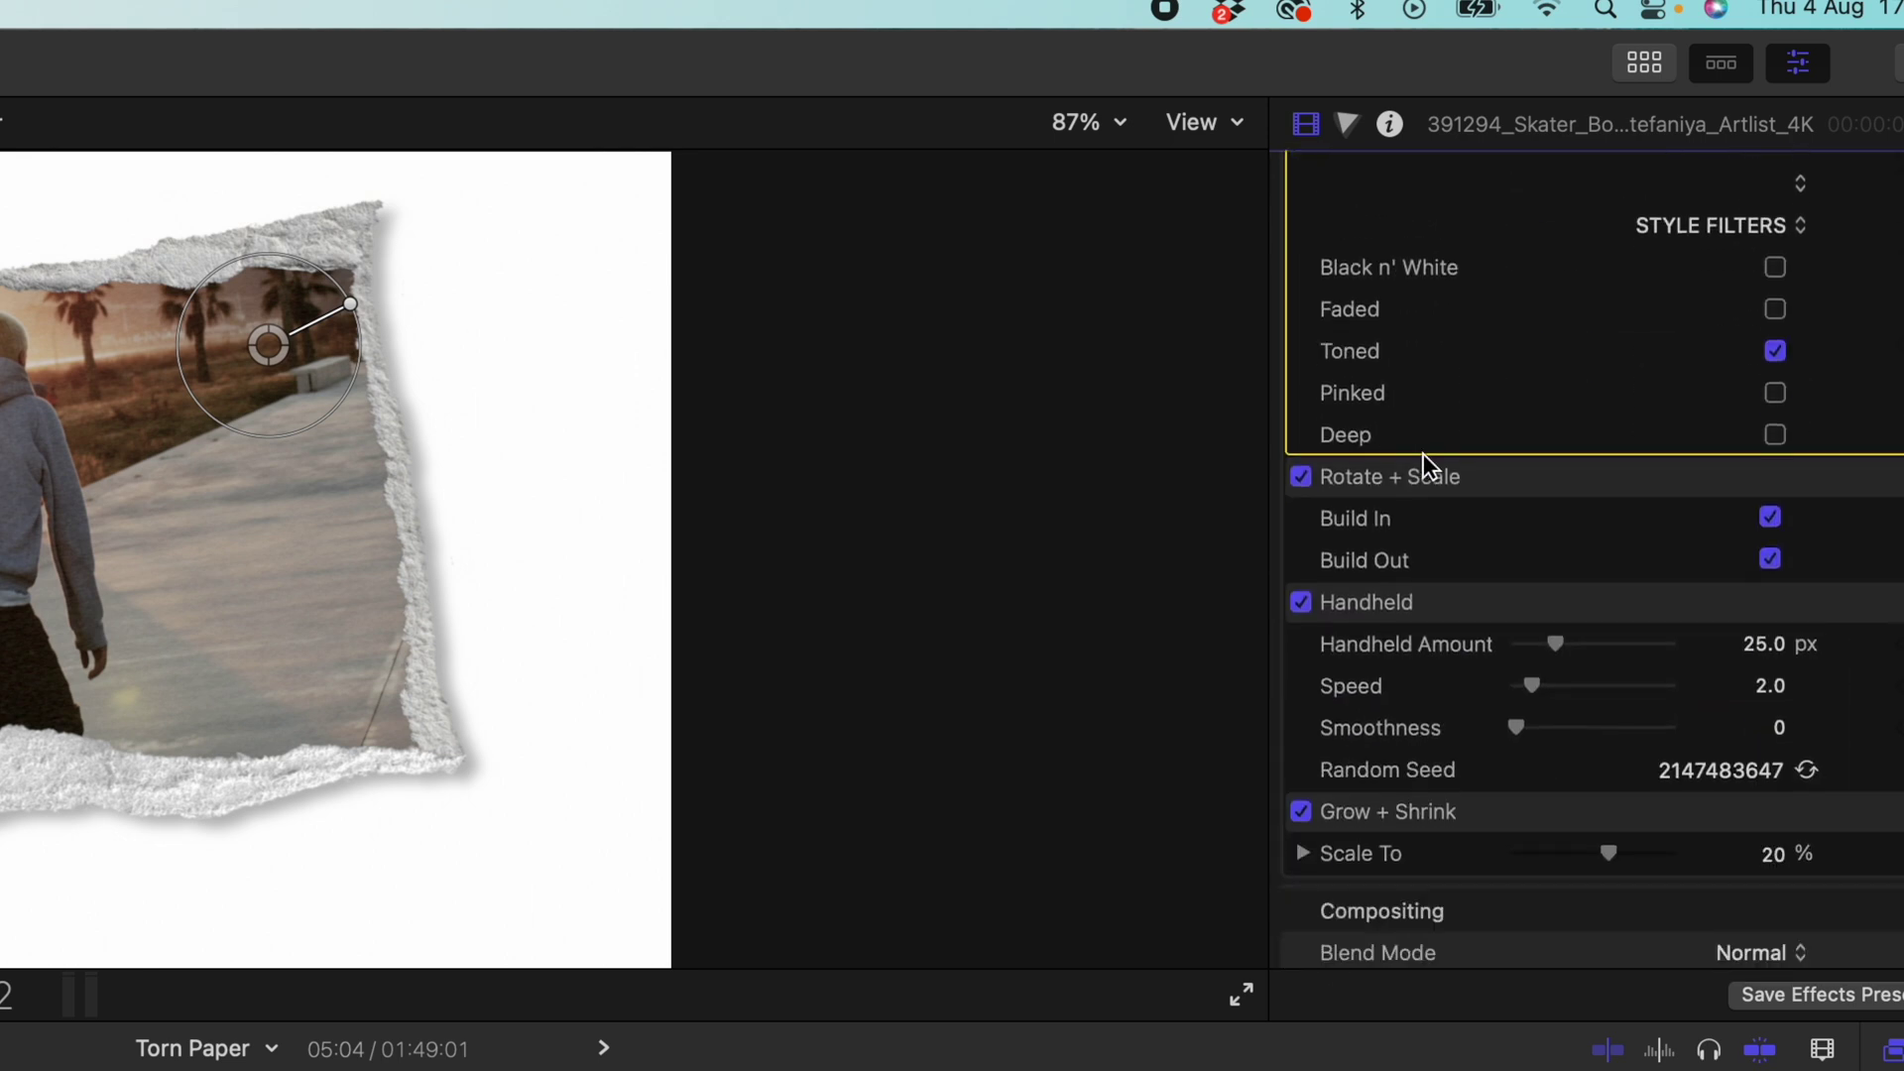
left_click(1425, 474)
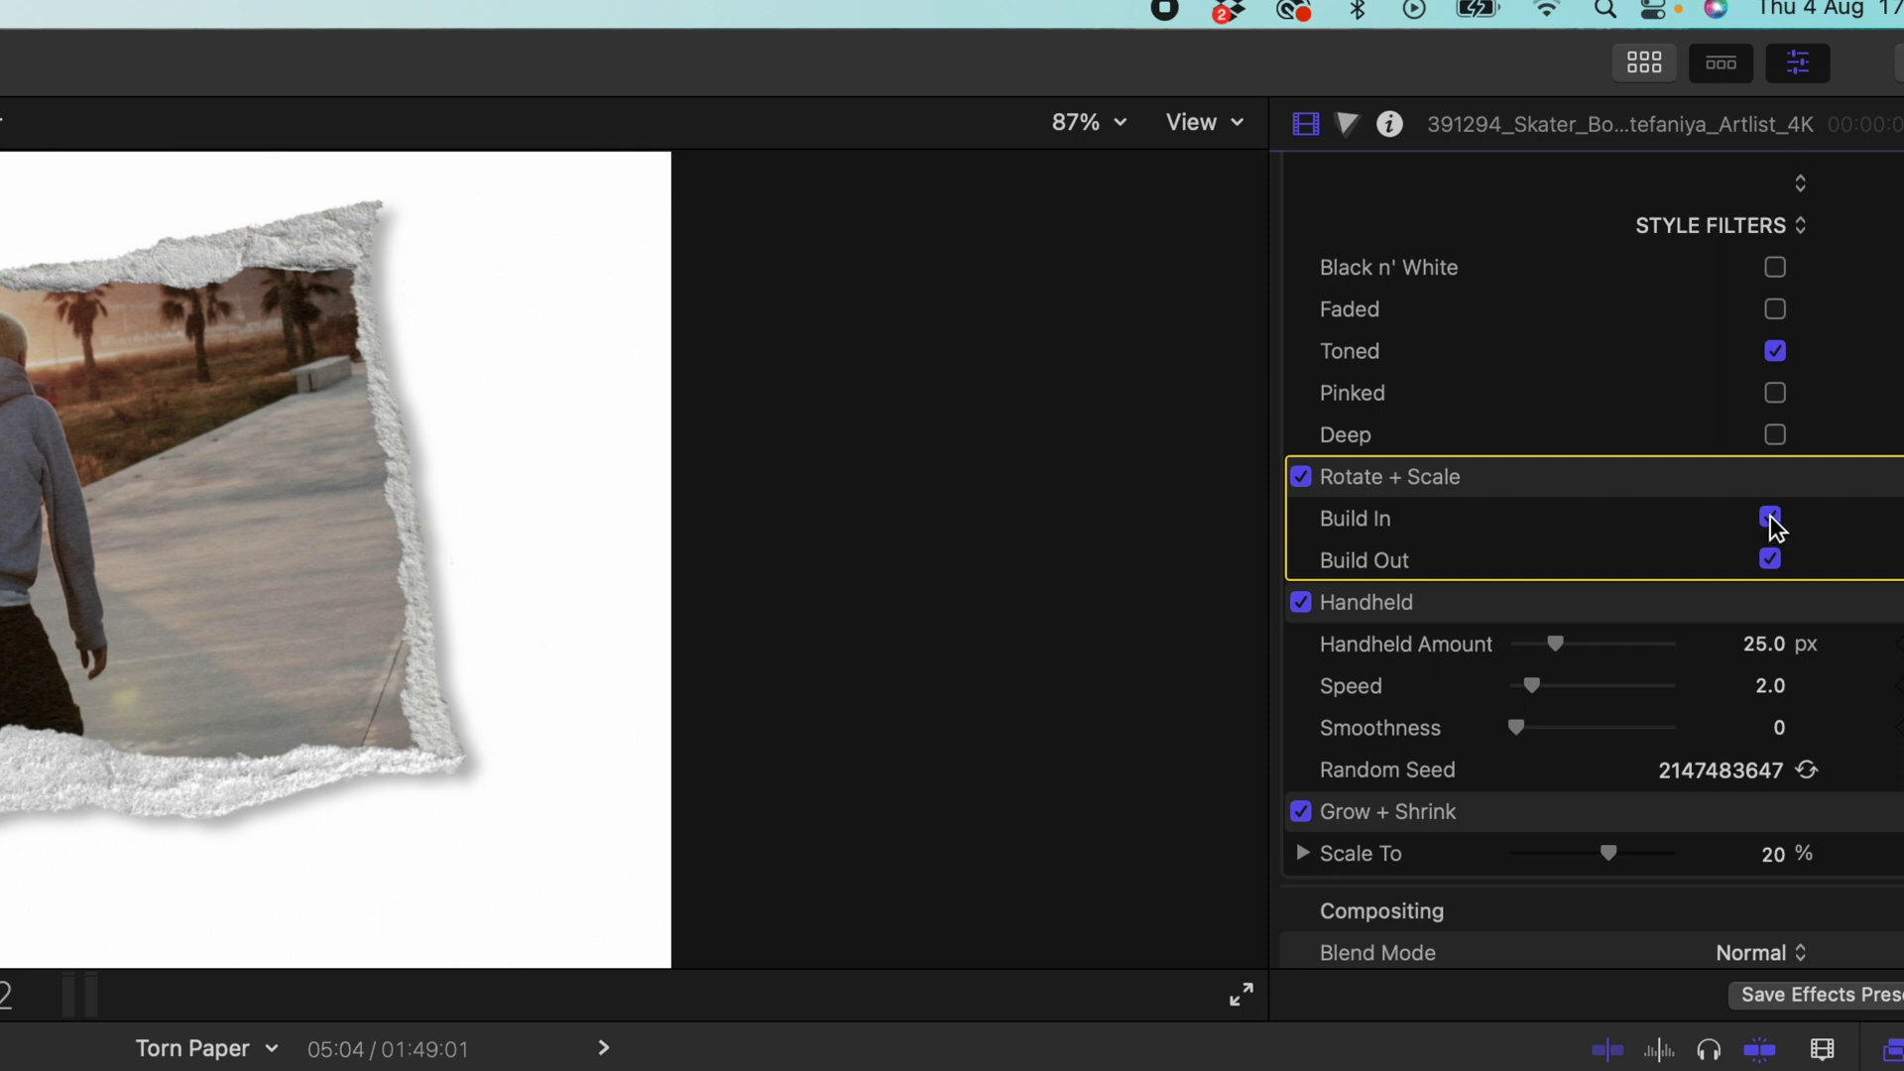
left_click(1426, 609)
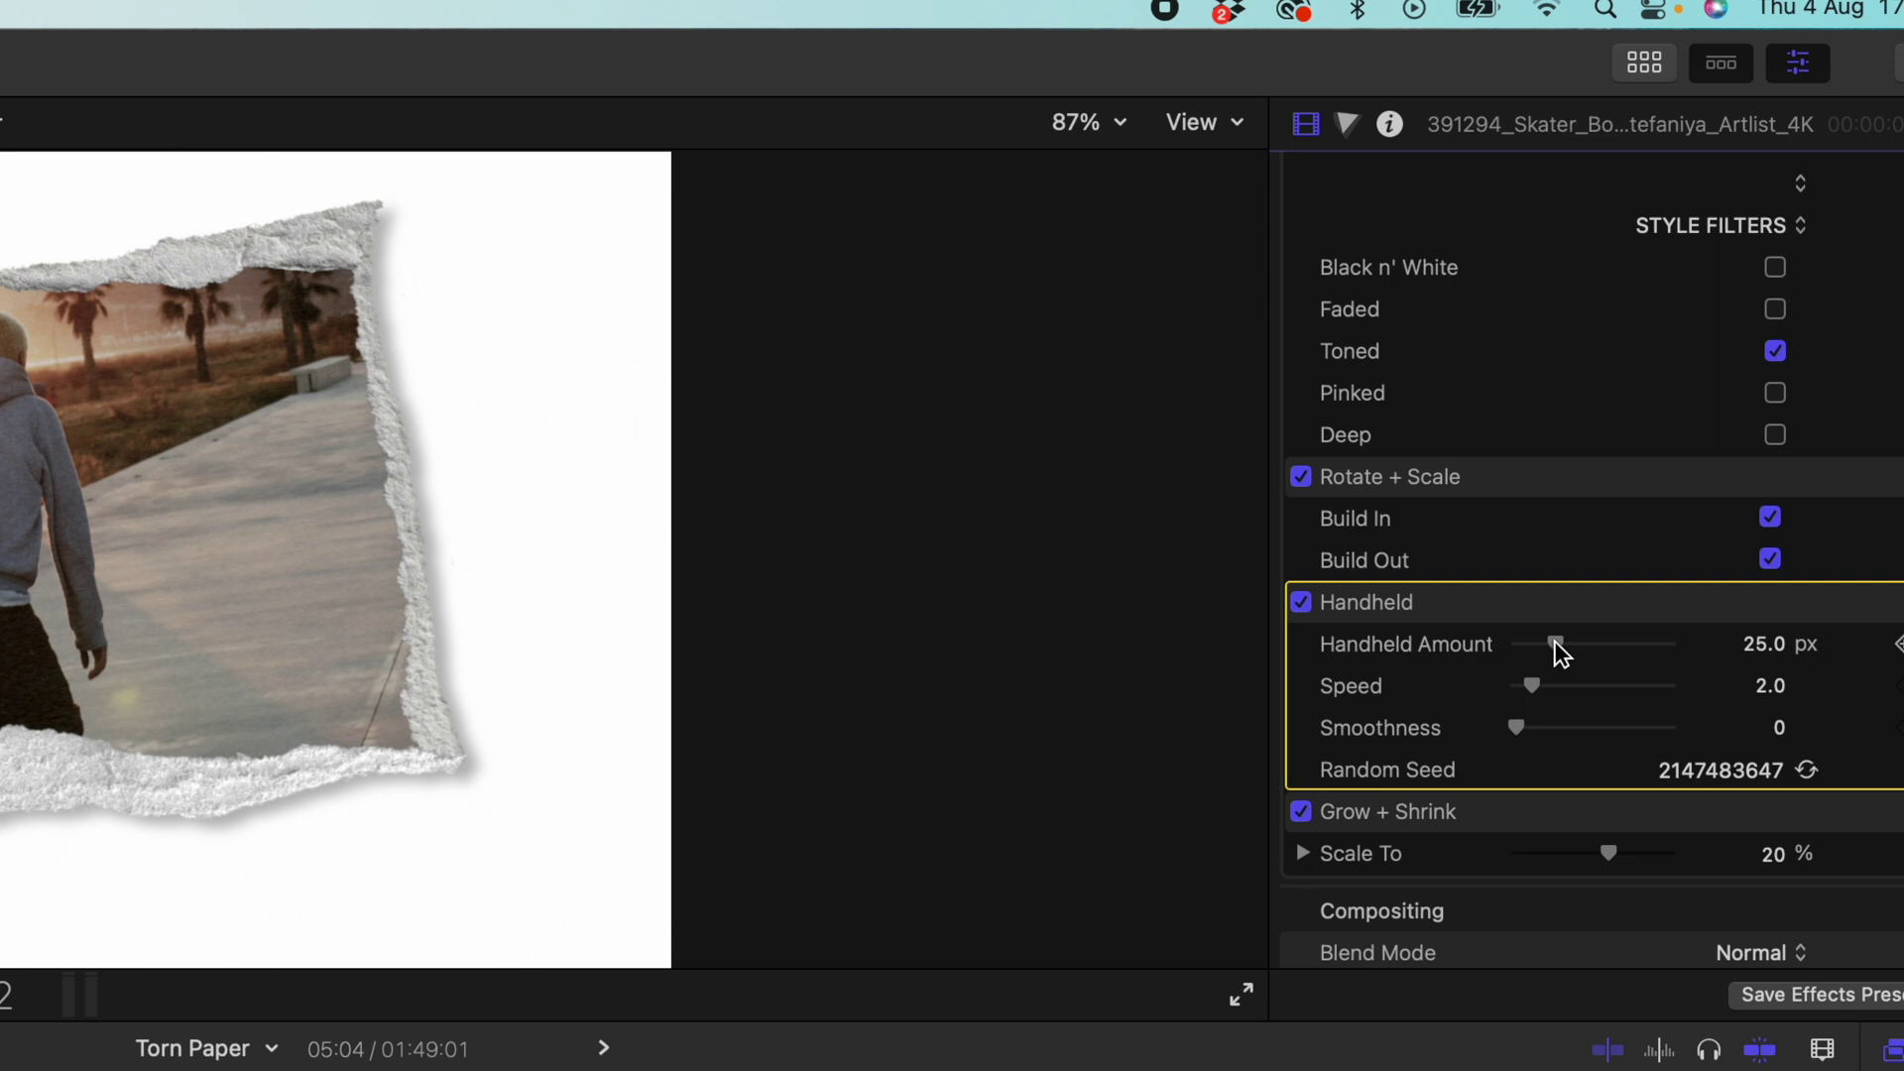
left_click(1392, 809)
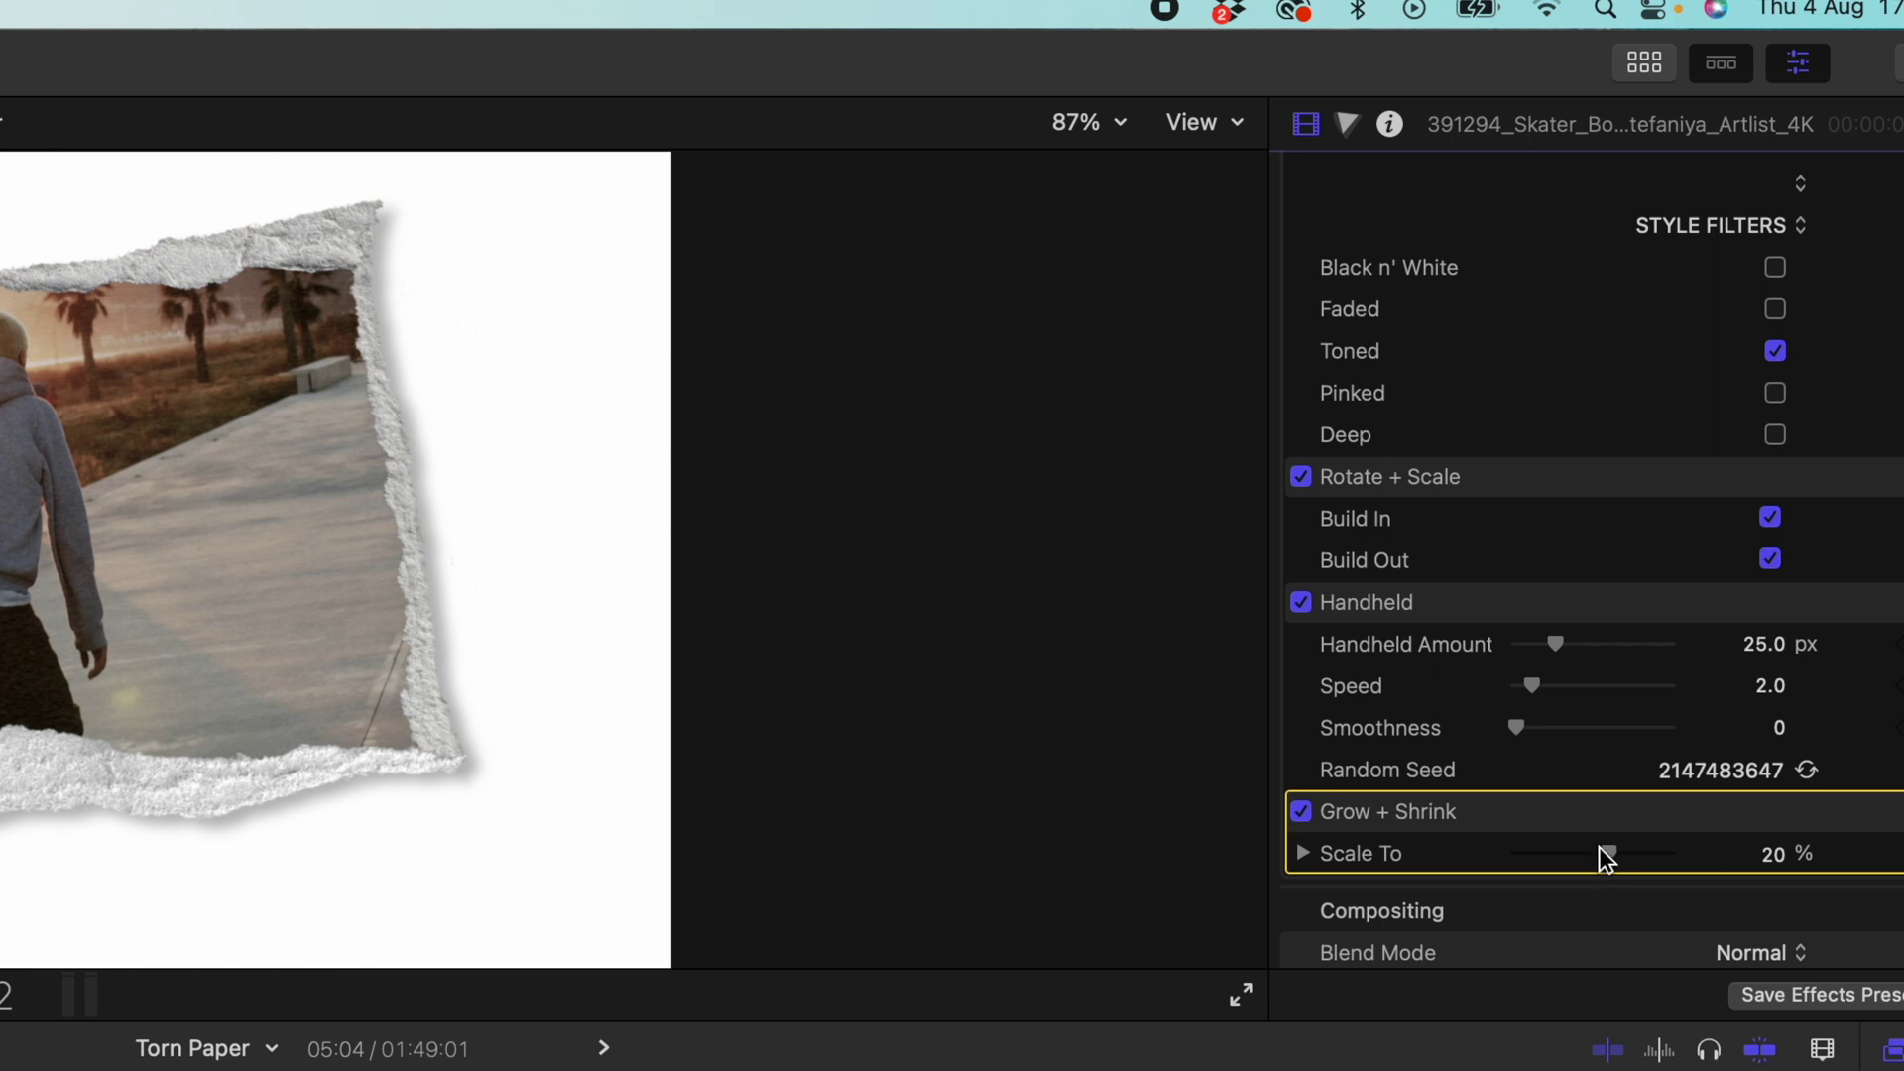
Set the Grow + Shrink Scale To value to -20%.
left_click_drag(1611, 850, 1574, 852)
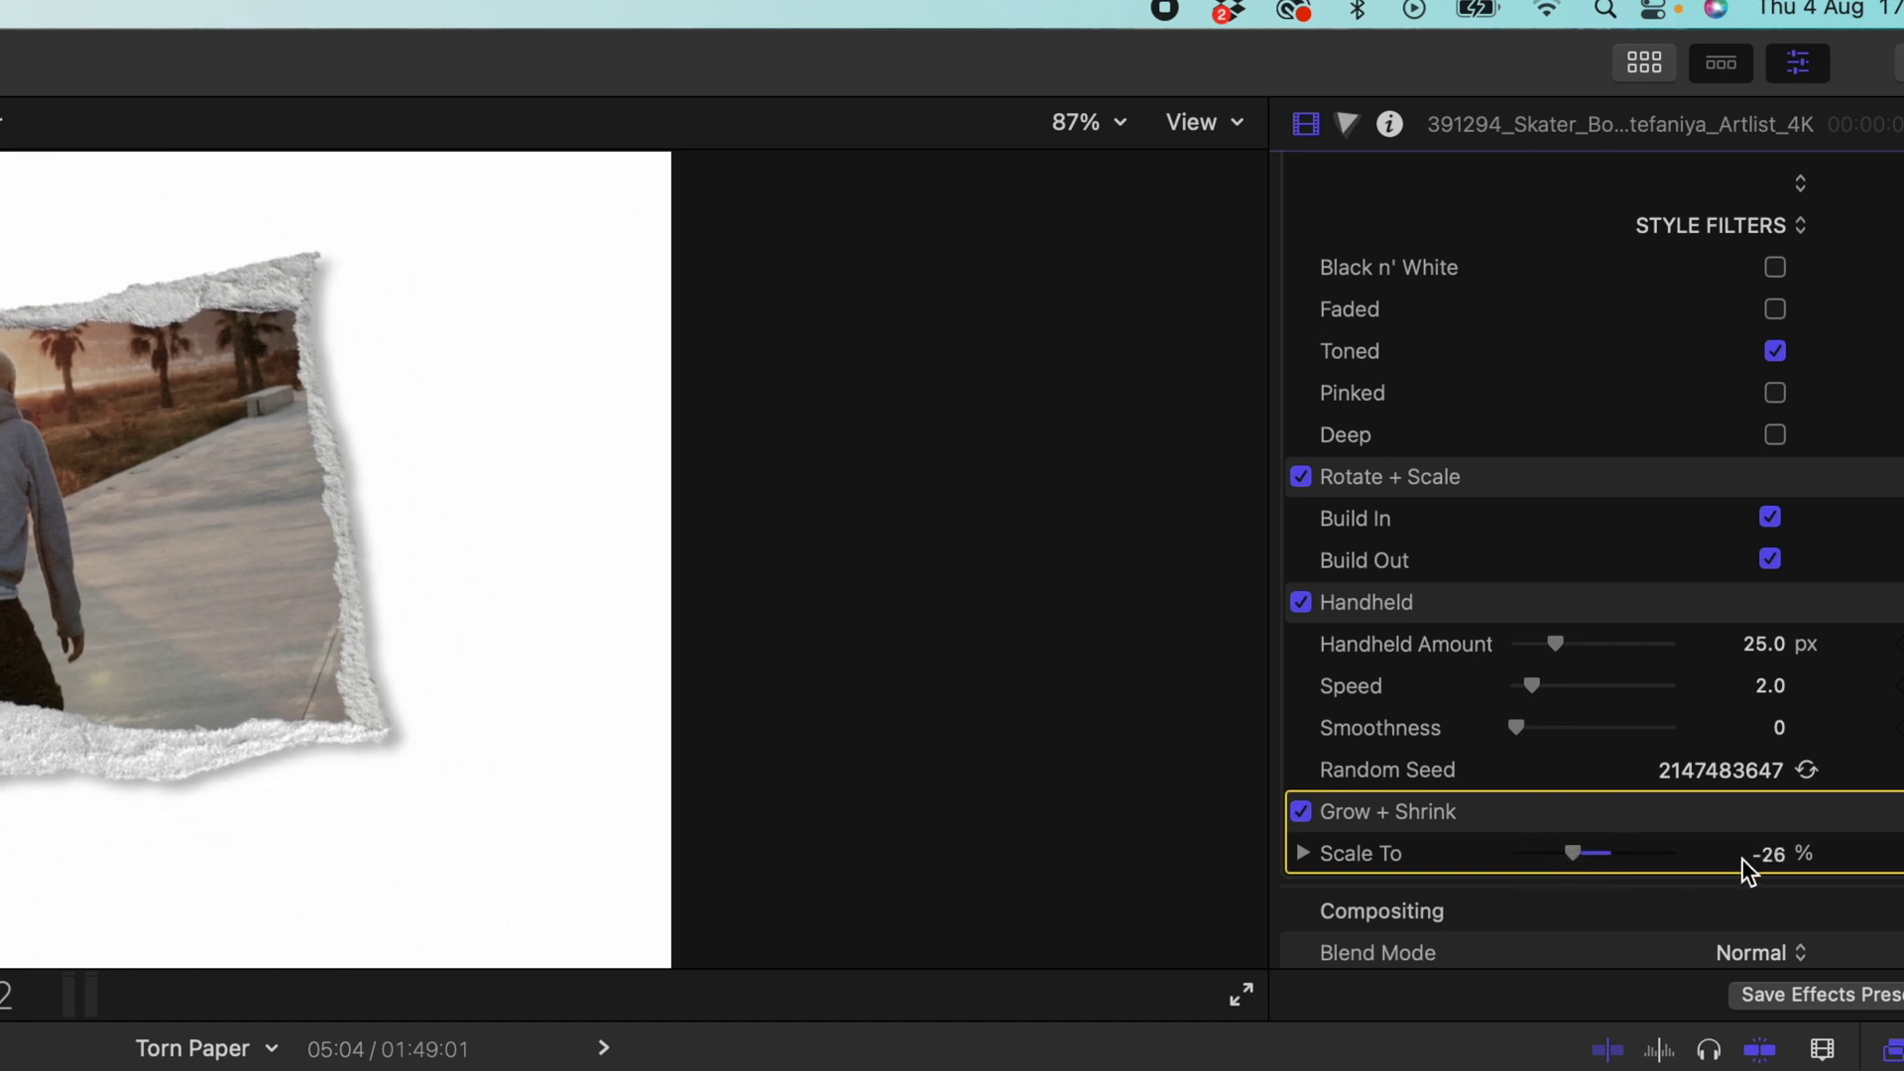
left_click(1779, 861)
type("-20")
key("Return")
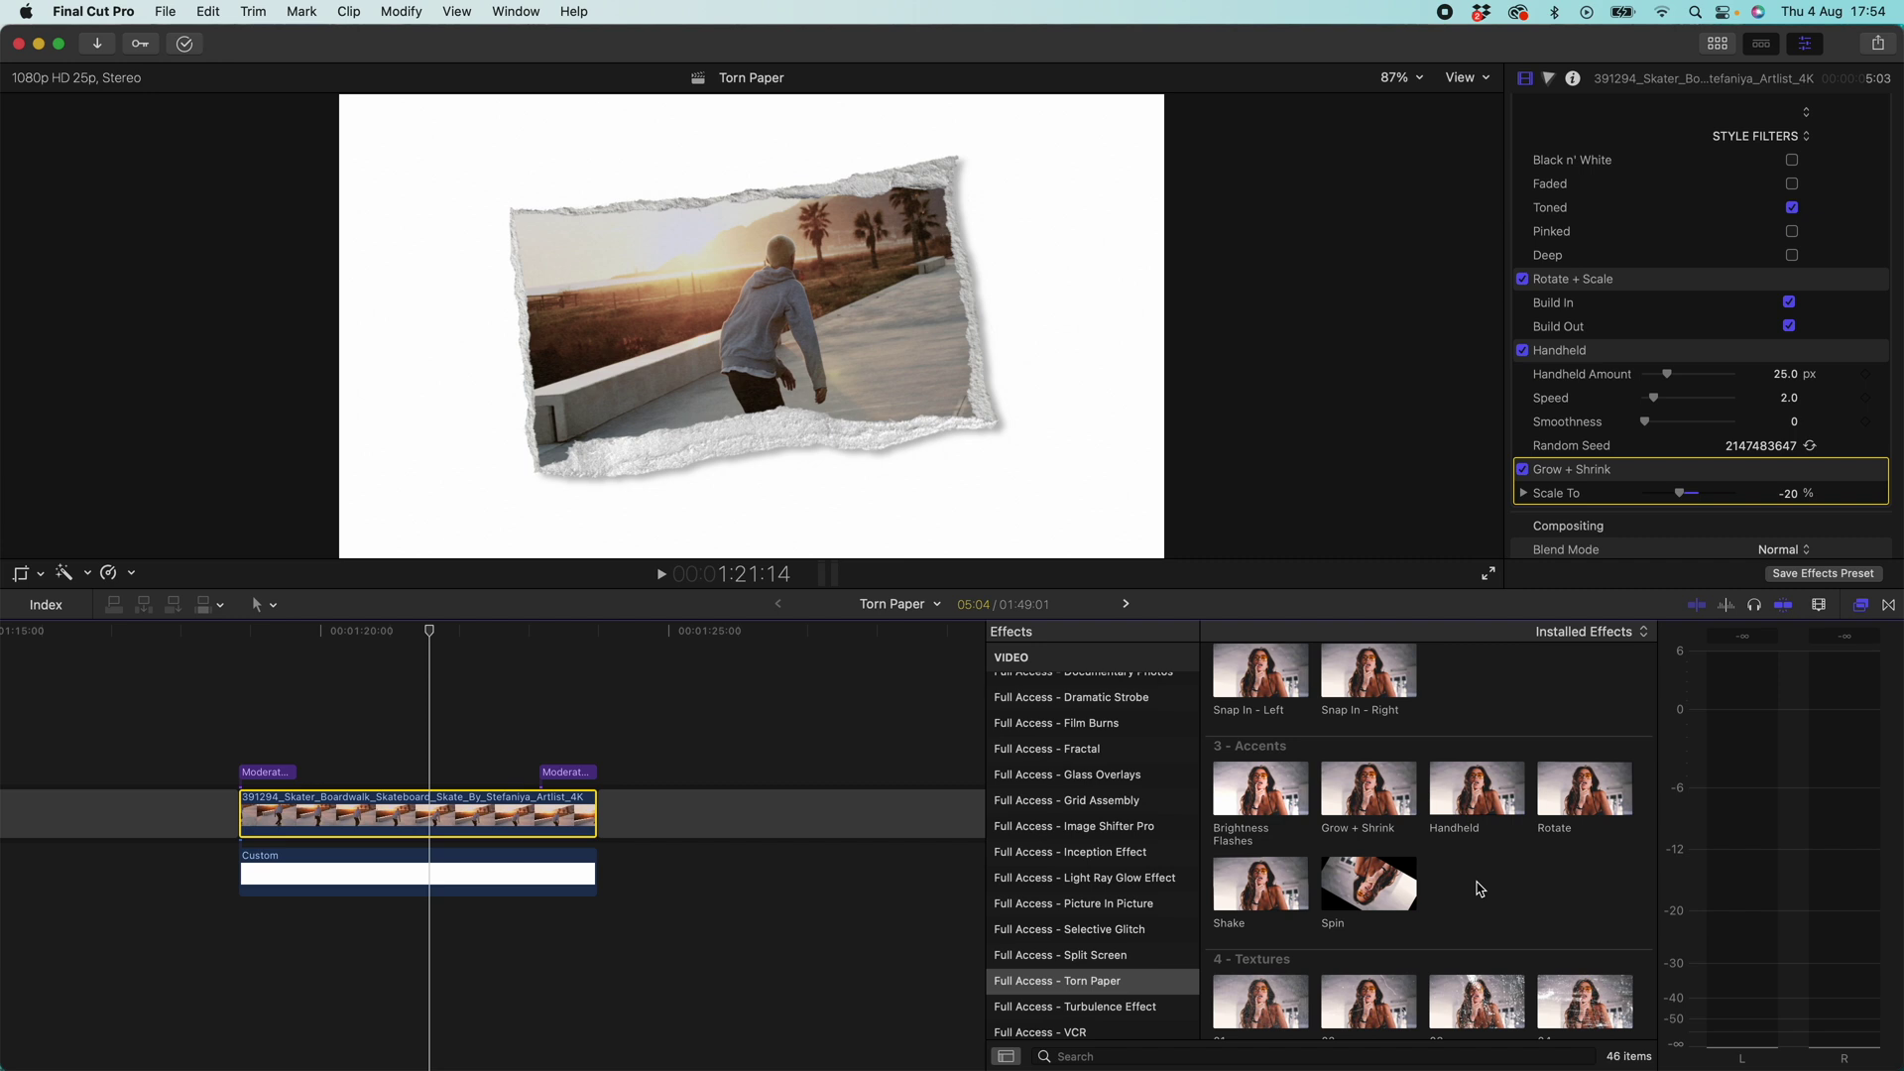
Apply texture 08 from 4 - Textures and disable the white Custom background clip with V.
scroll(1481, 887, "down", 3)
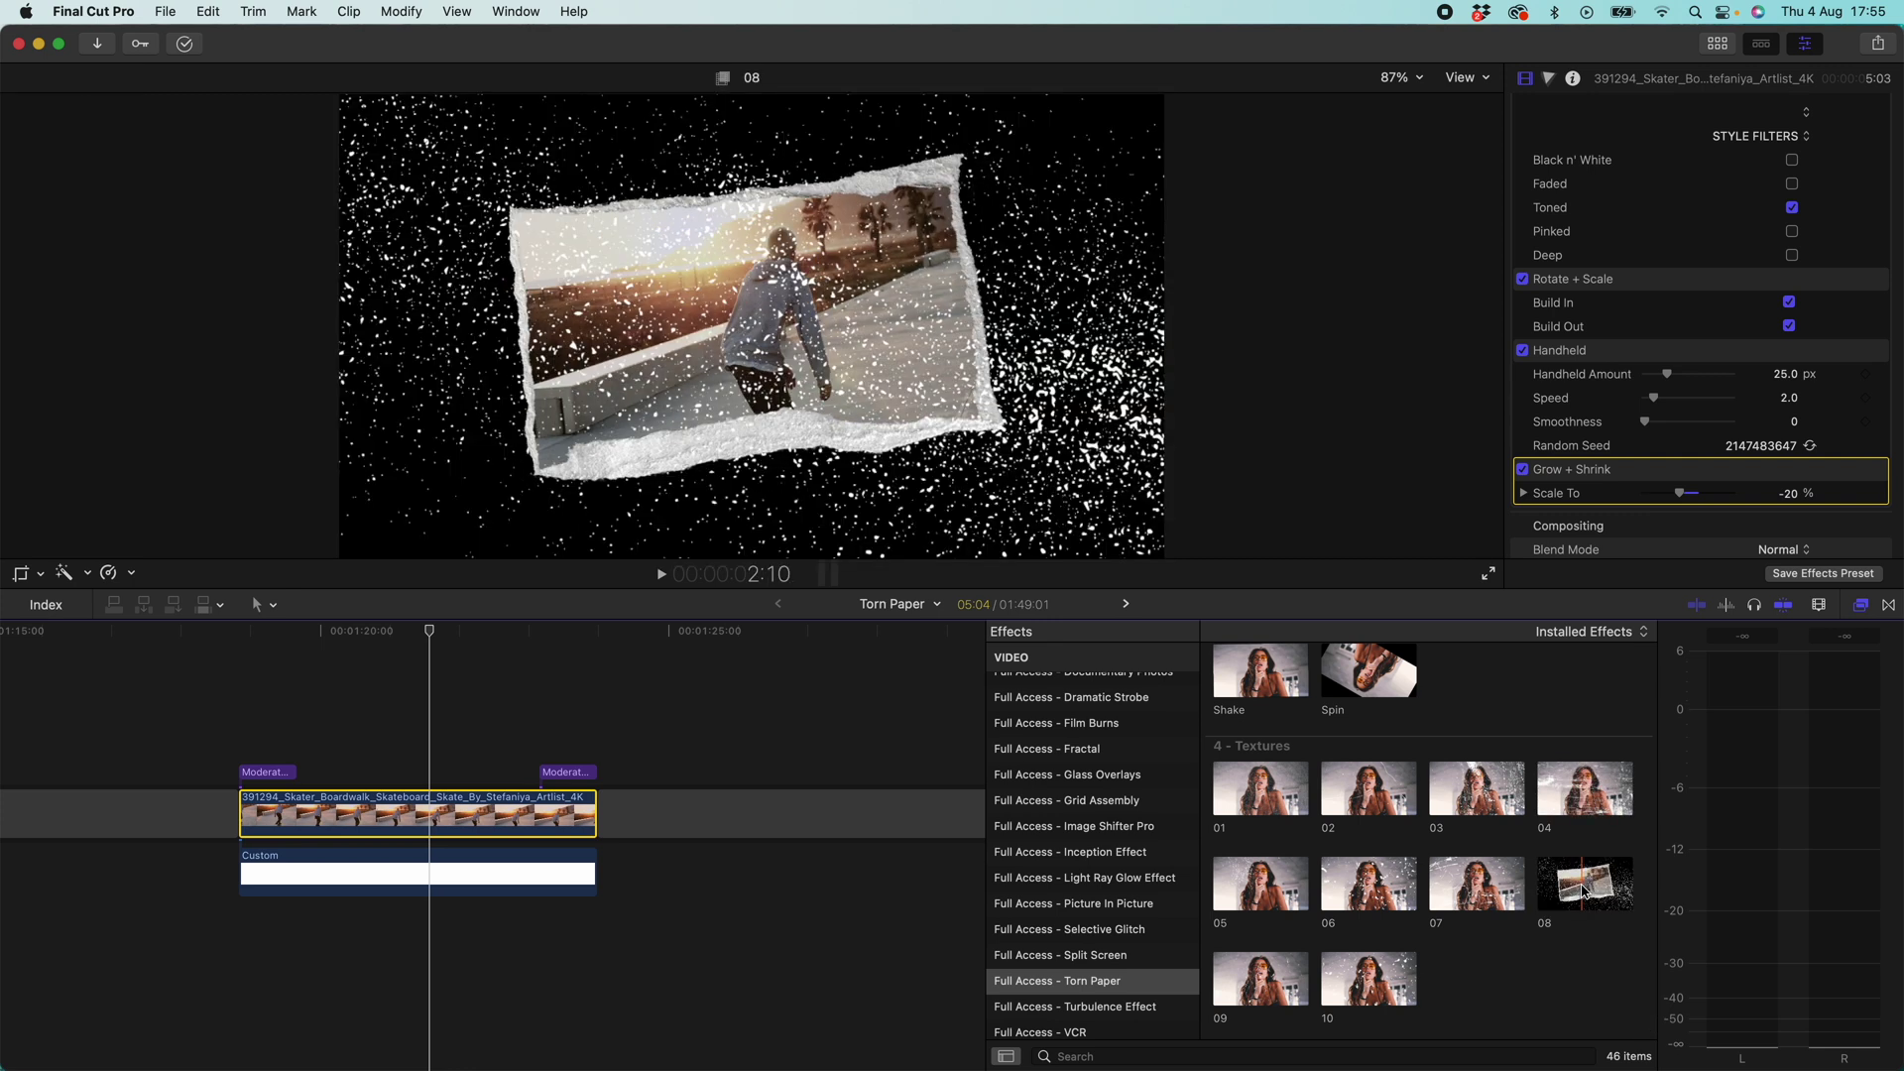
double_click(1584, 886)
left_click(433, 633)
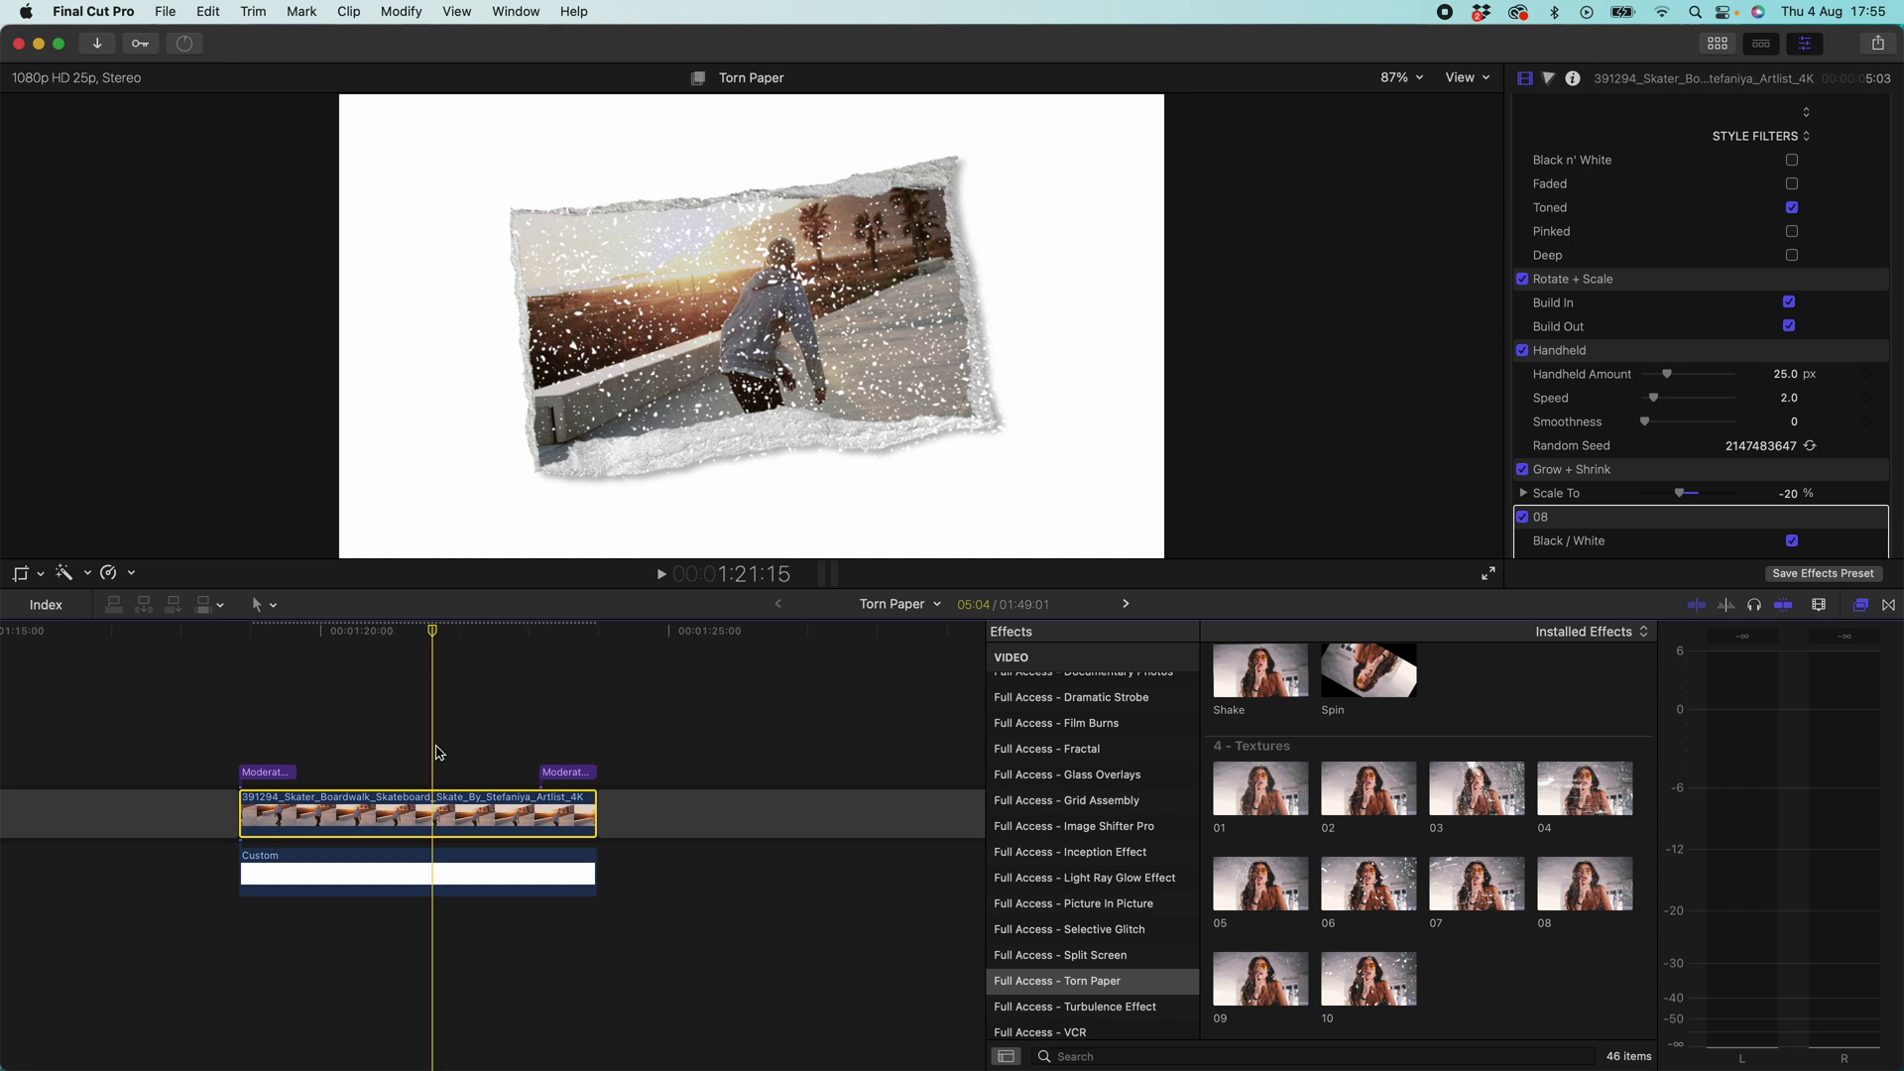
left_click(434, 874)
key("v")
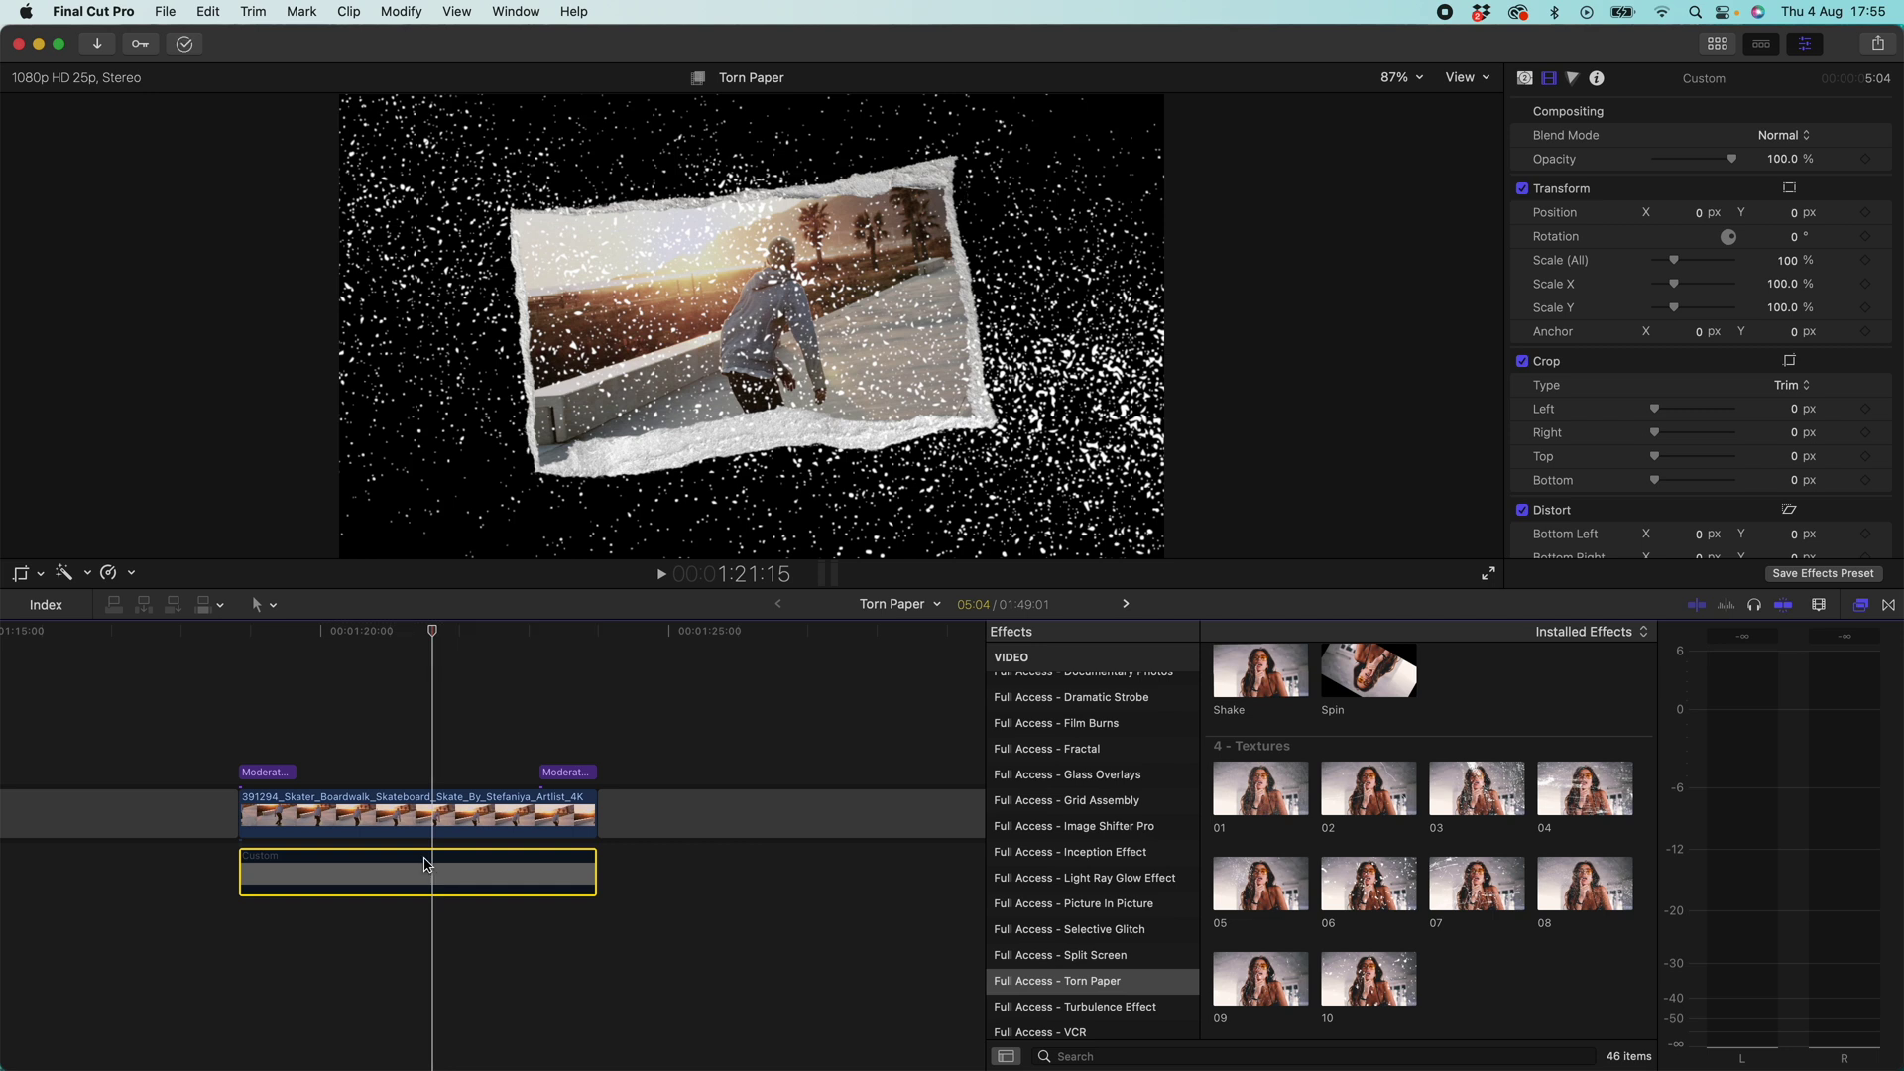
Collapse the skater clip's torn-paper 08 effect and move the 08 dust texture to the top.
left_click(432, 826)
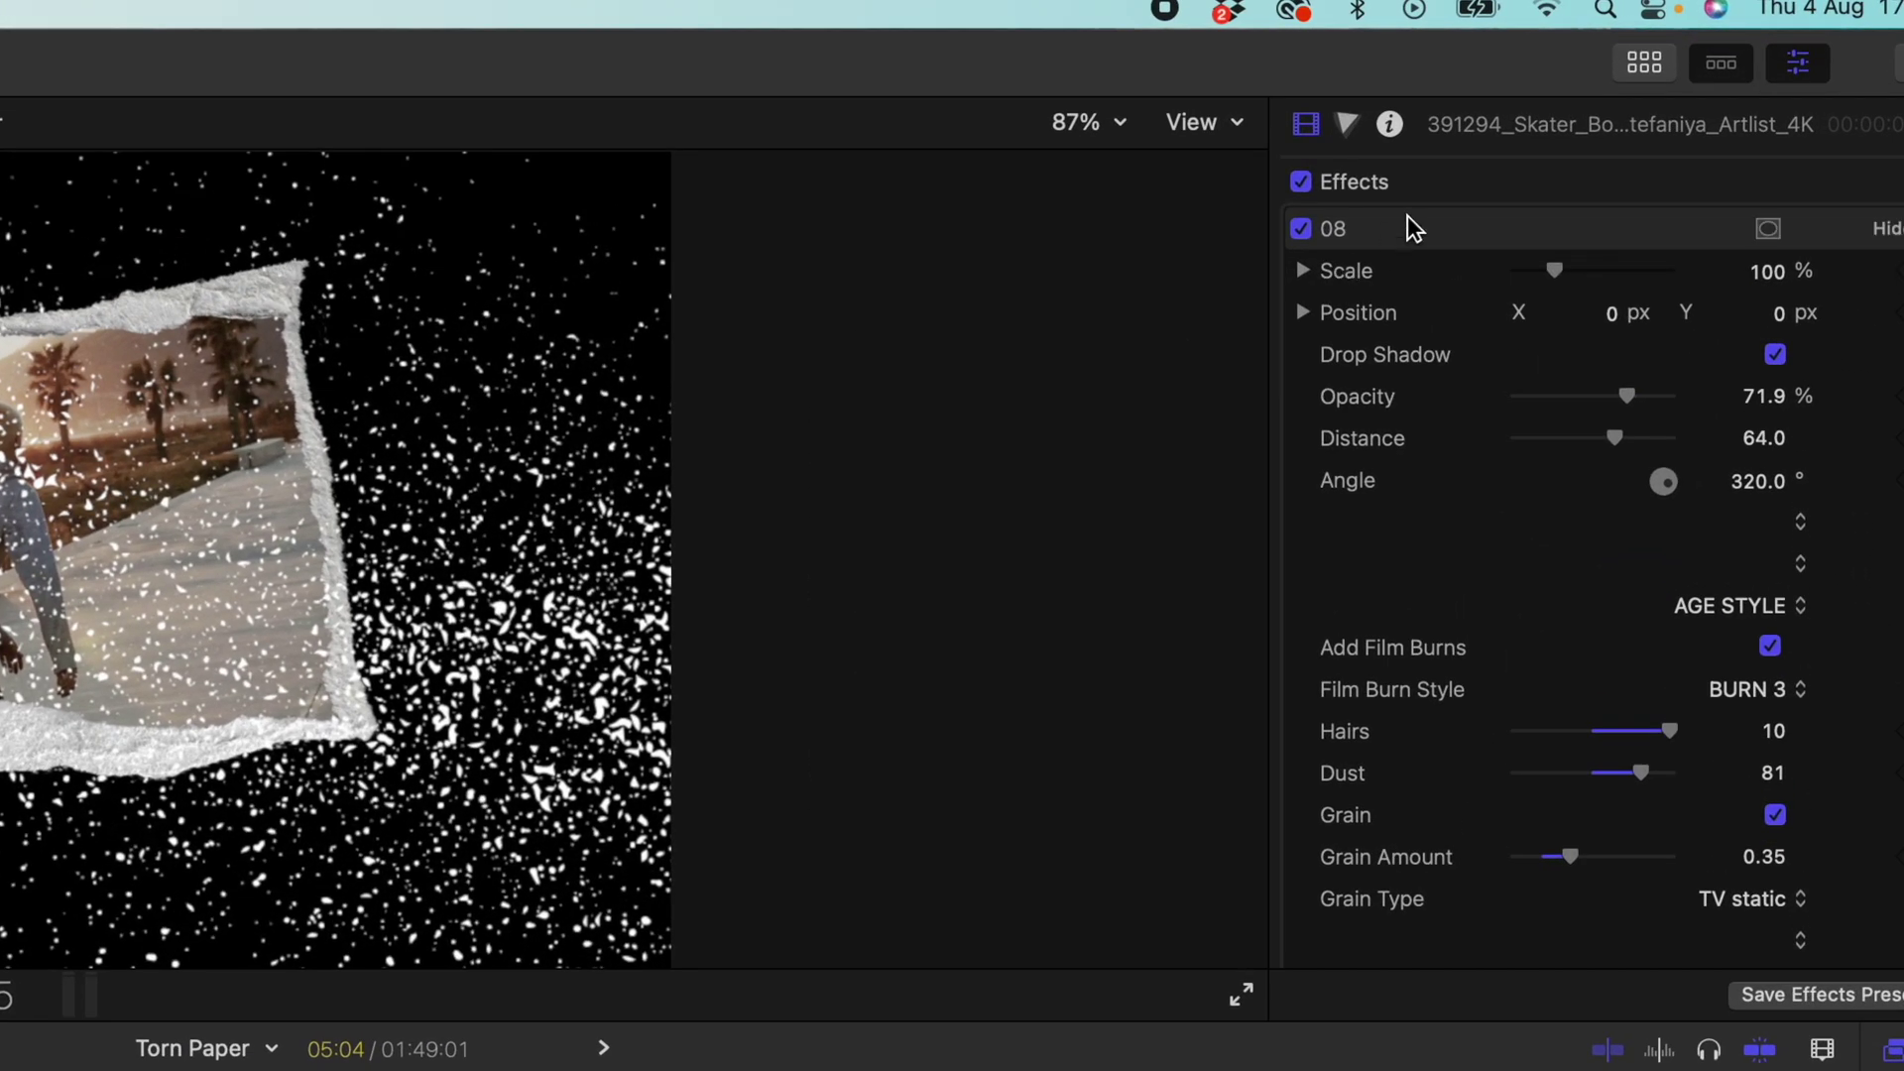
left_click(1406, 238)
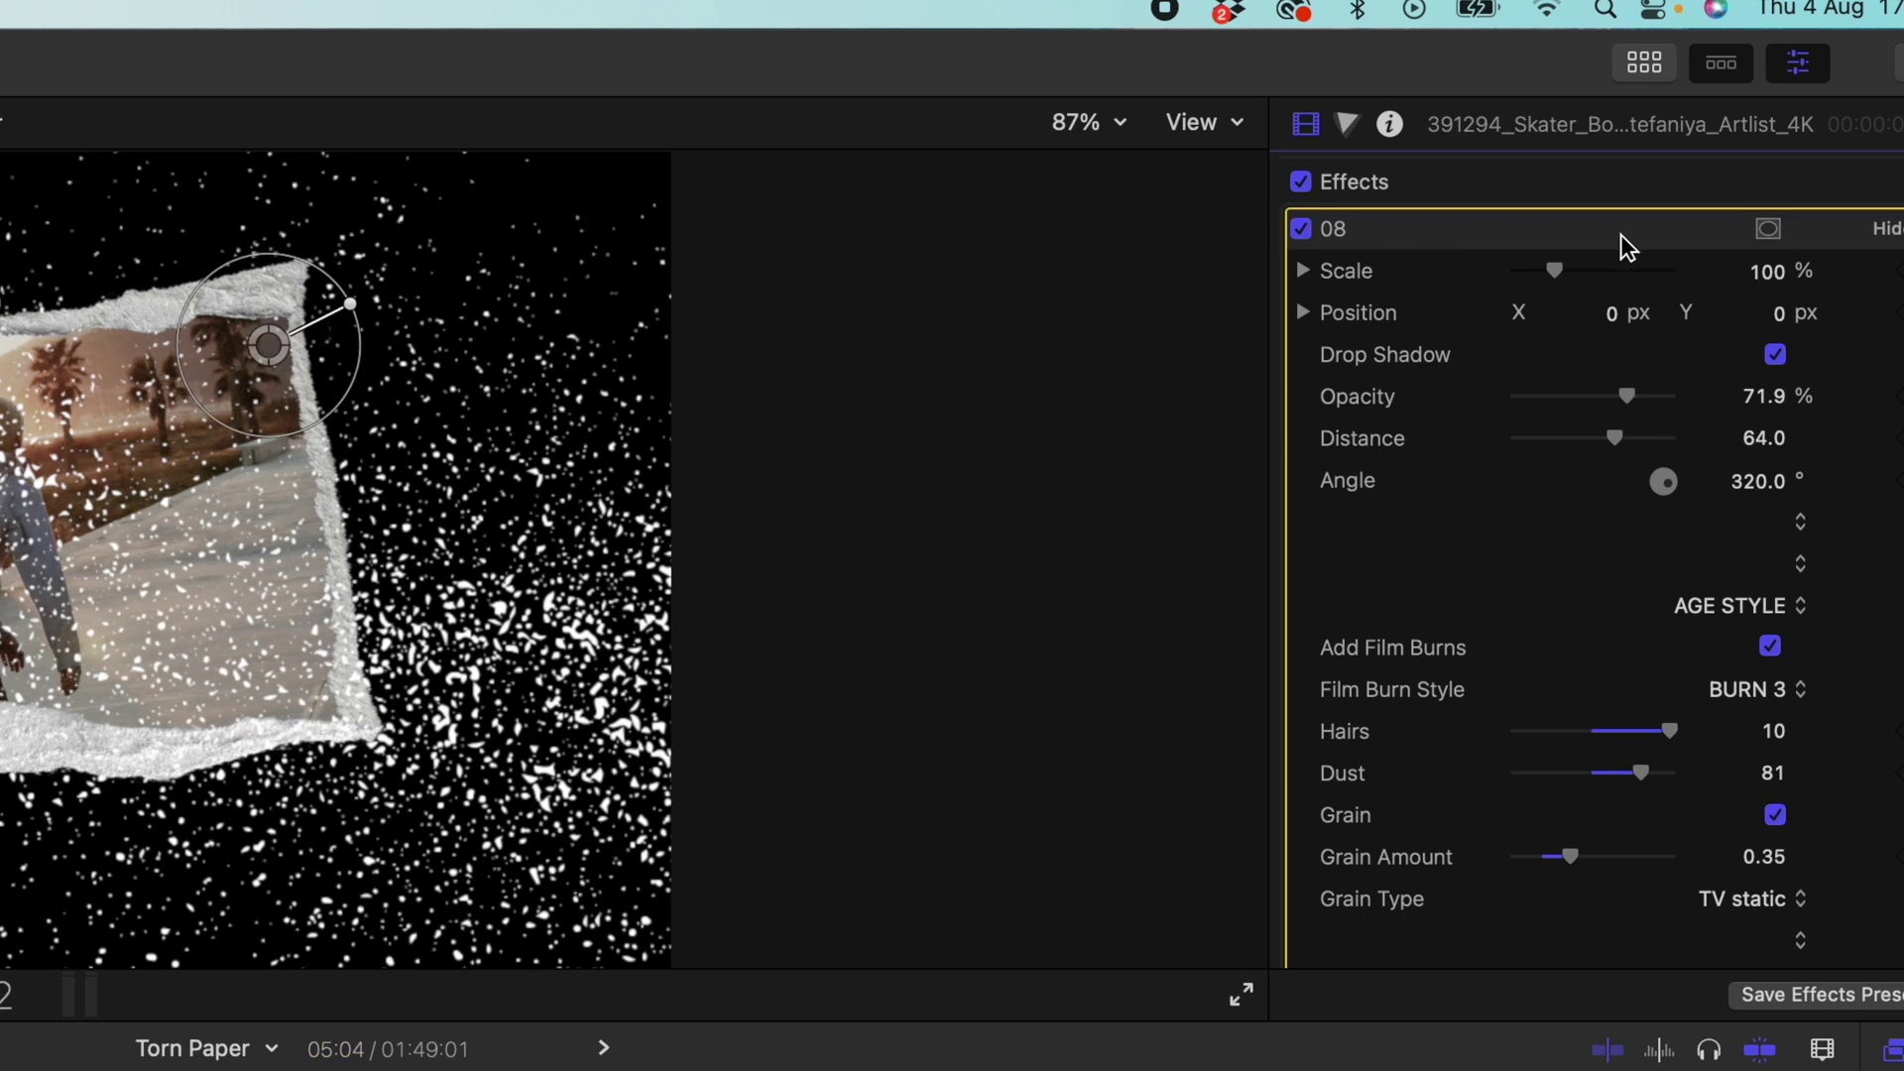
left_click(1884, 236)
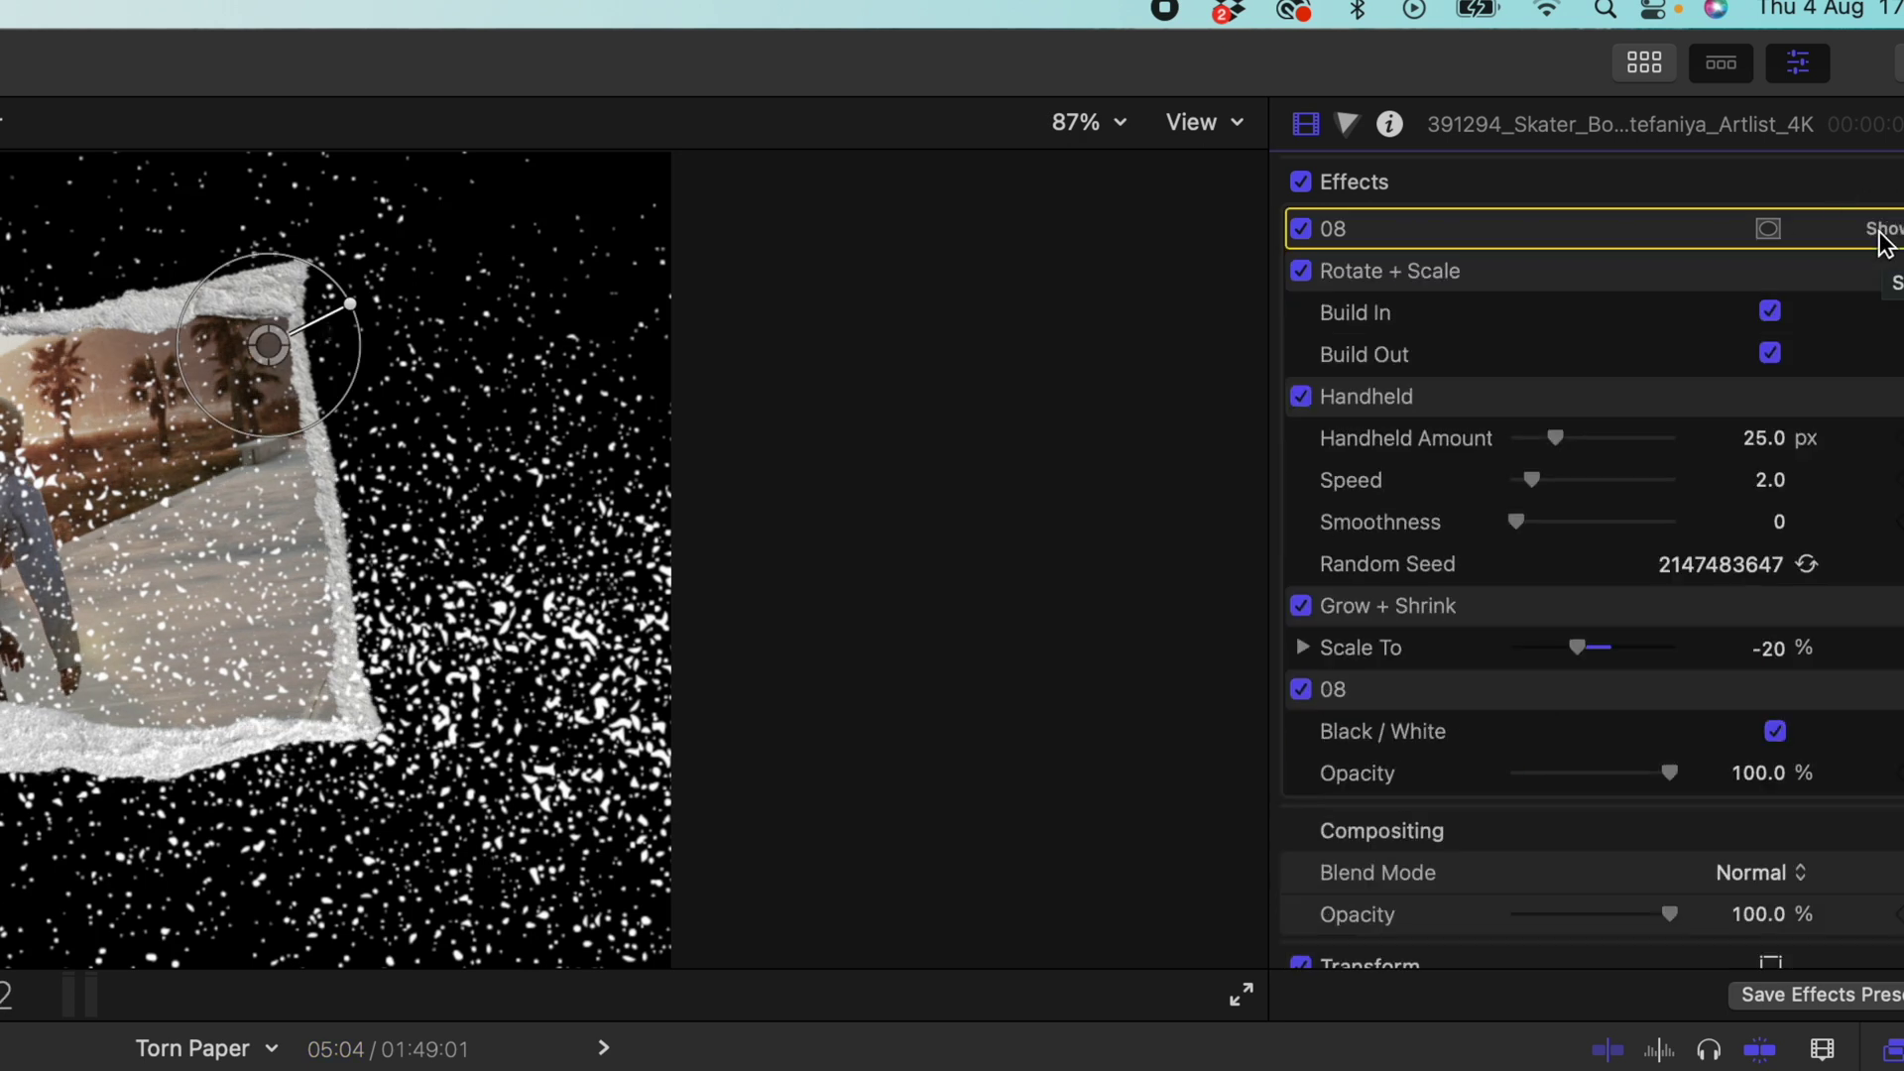
left_click(1423, 732)
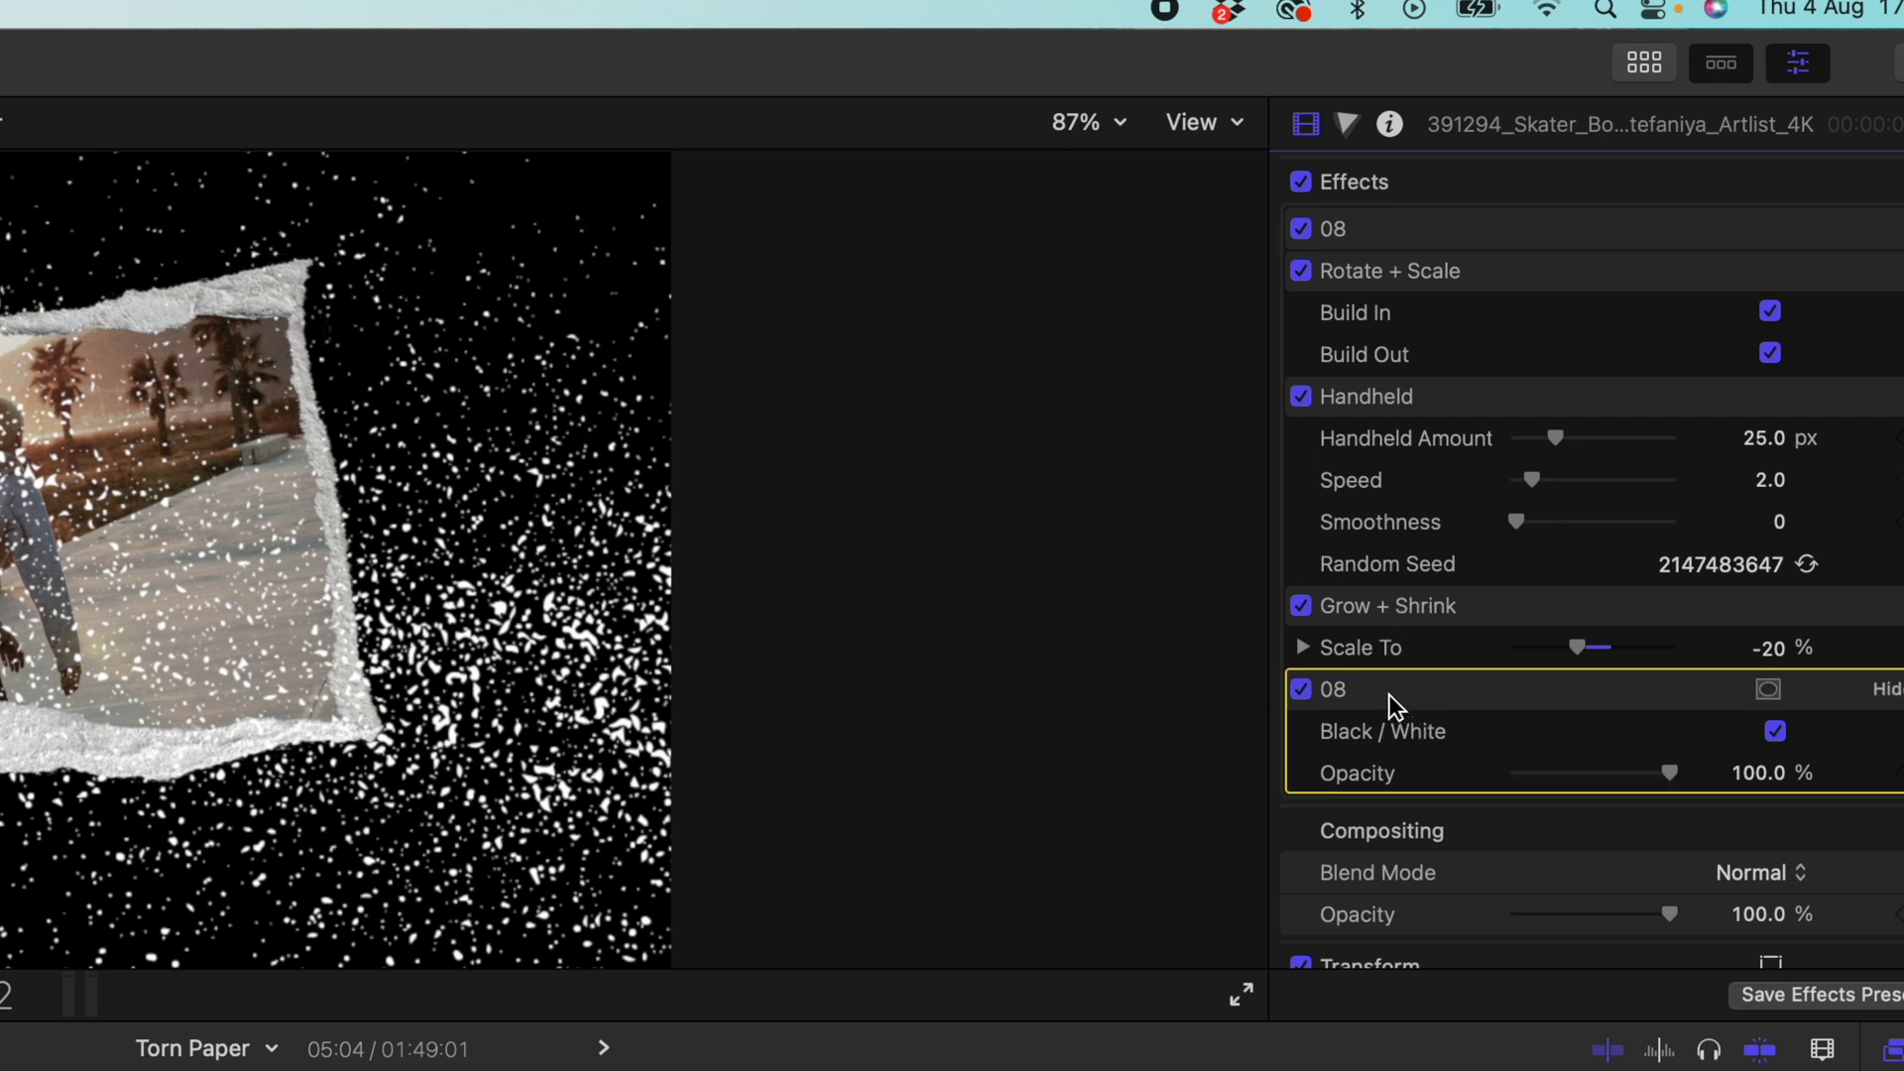
left_click_drag(1386, 702, 1379, 236)
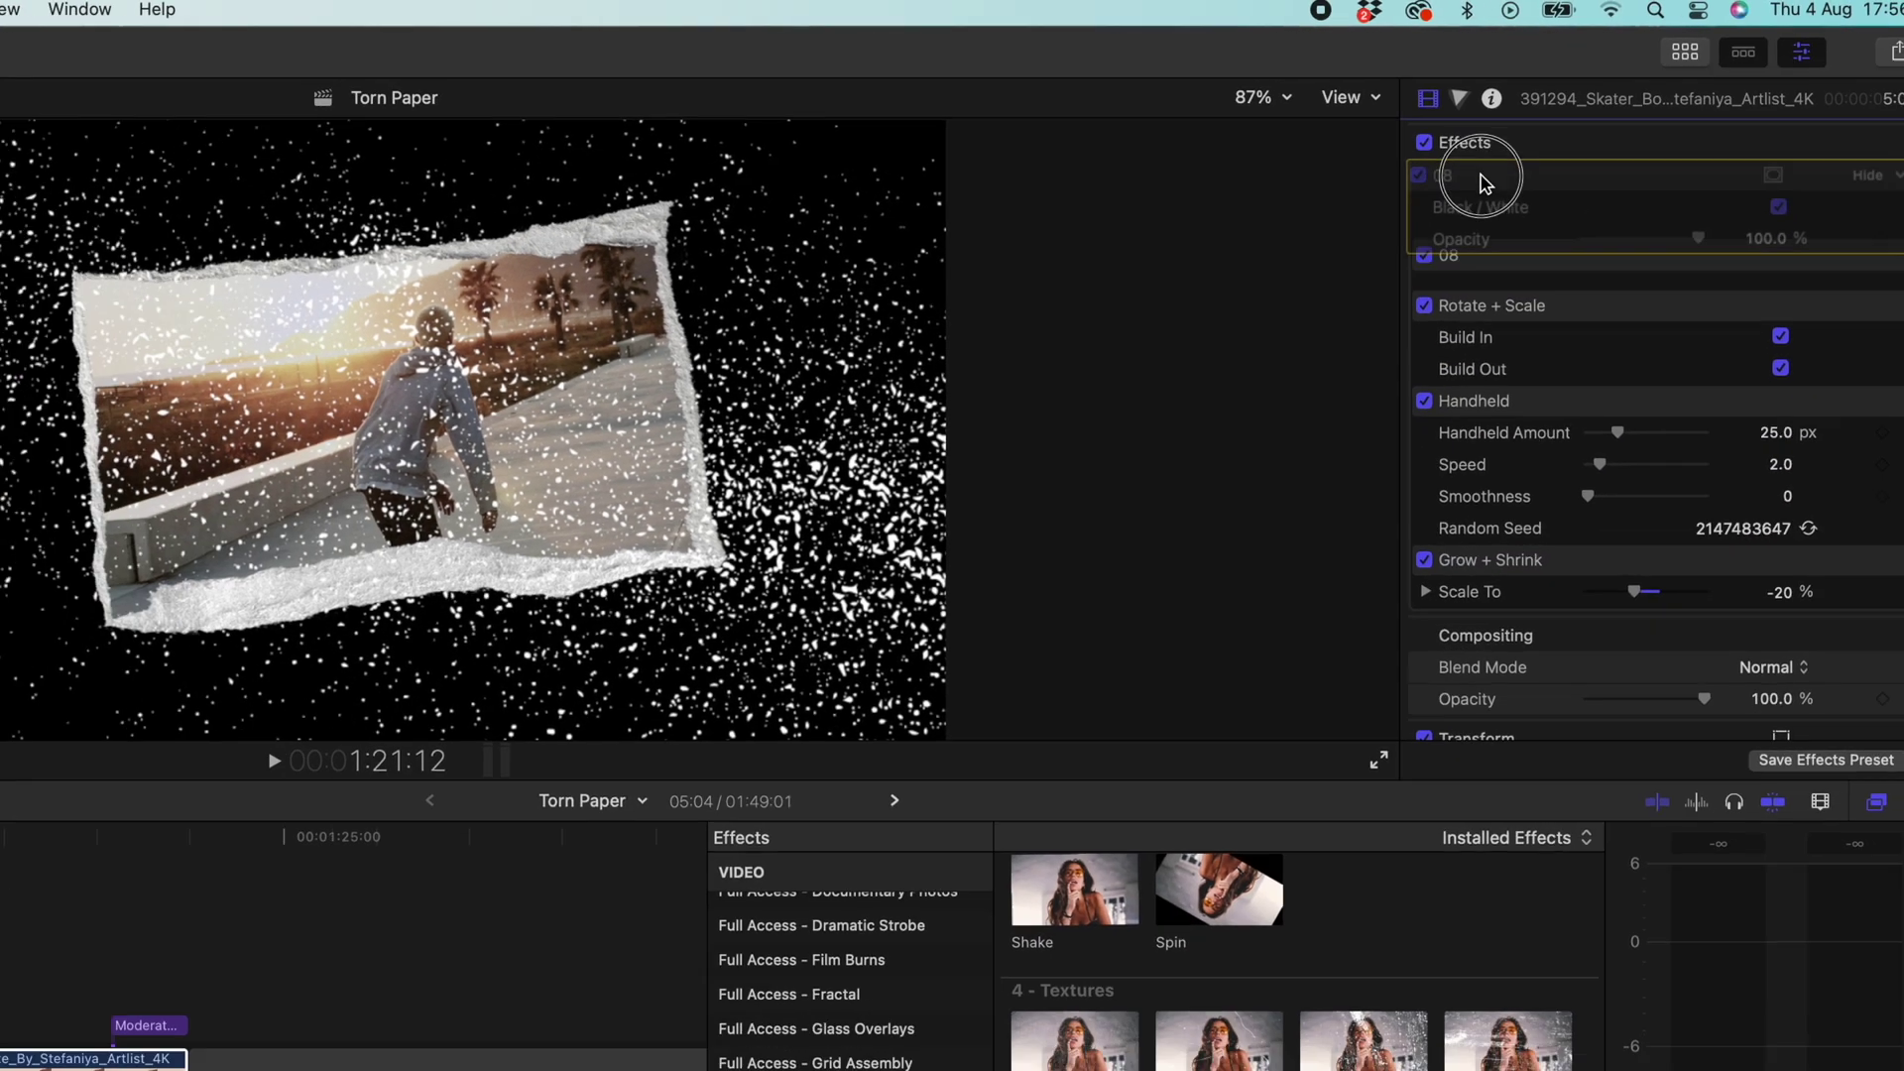
left_click_drag(1557, 147, 1555, 145)
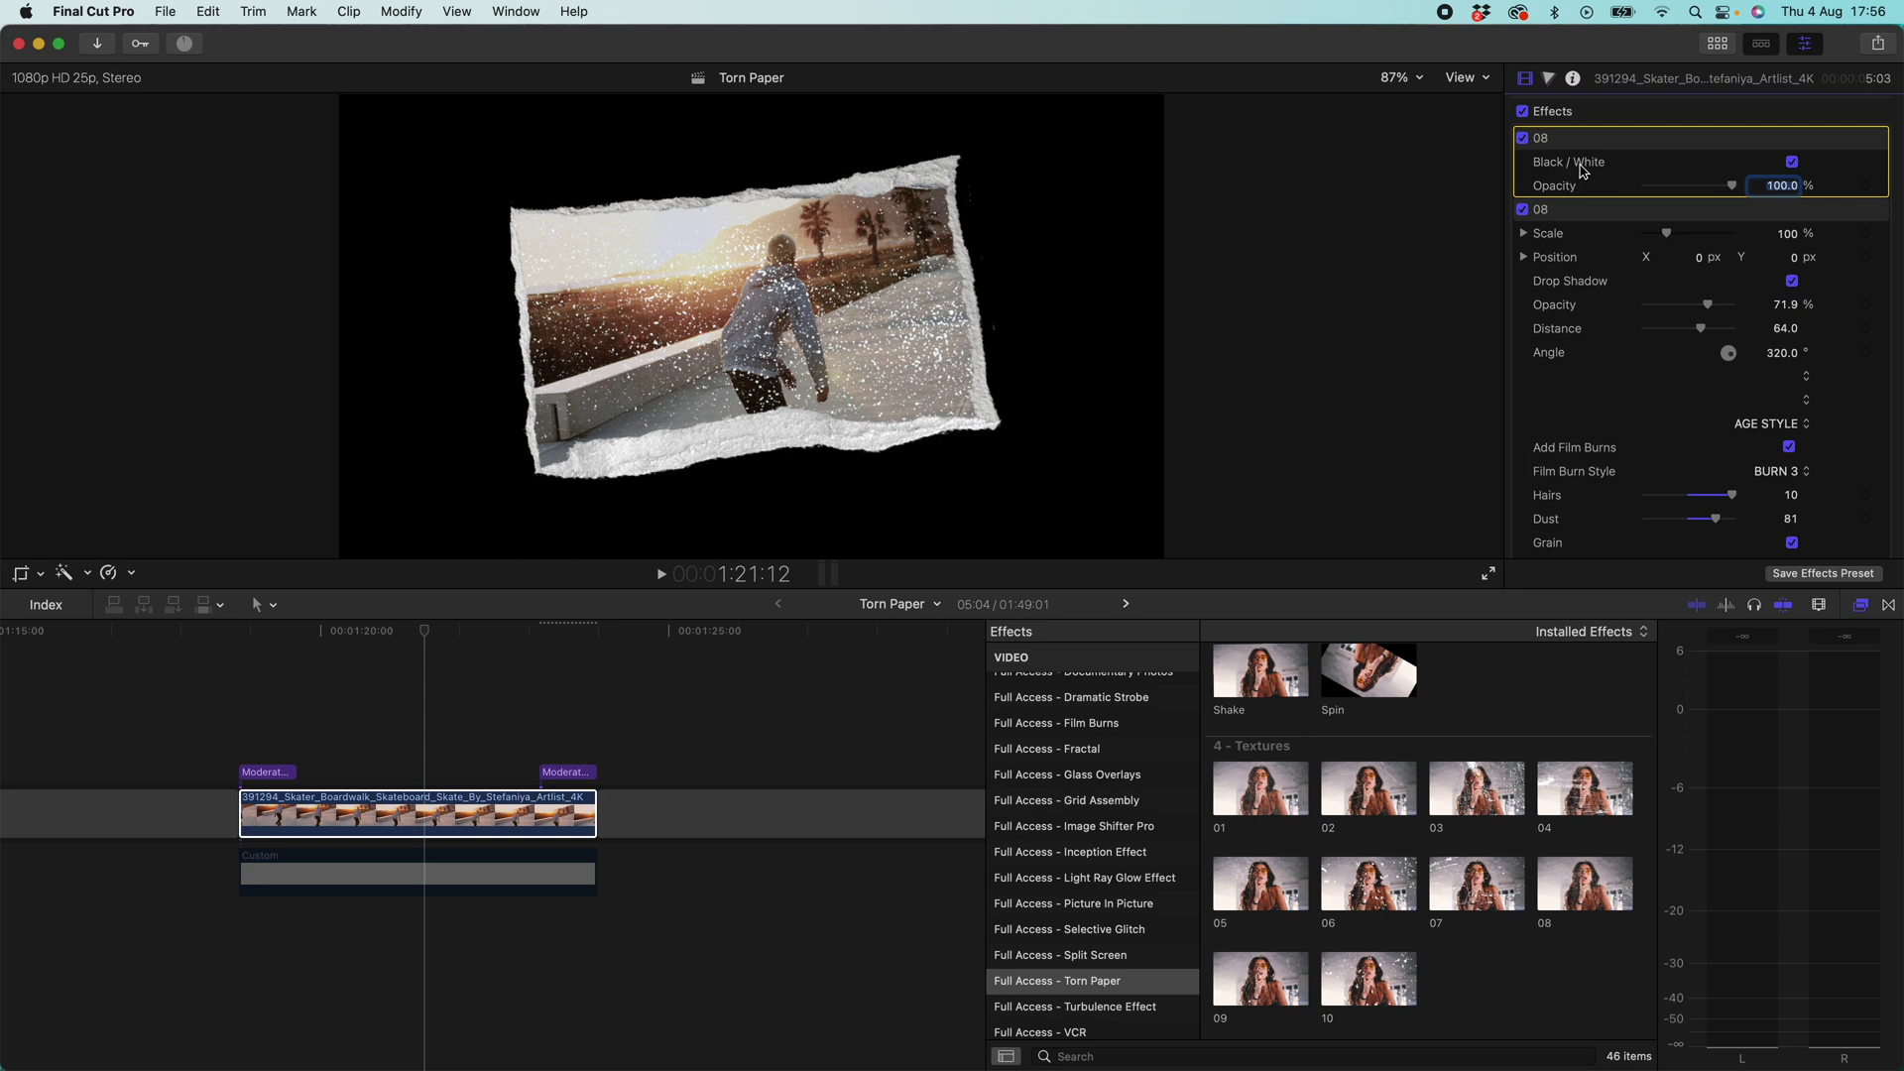
Turn the 08 dust specks black at 57.08% opacity and scrub the clip to preview.
left_click(1794, 164)
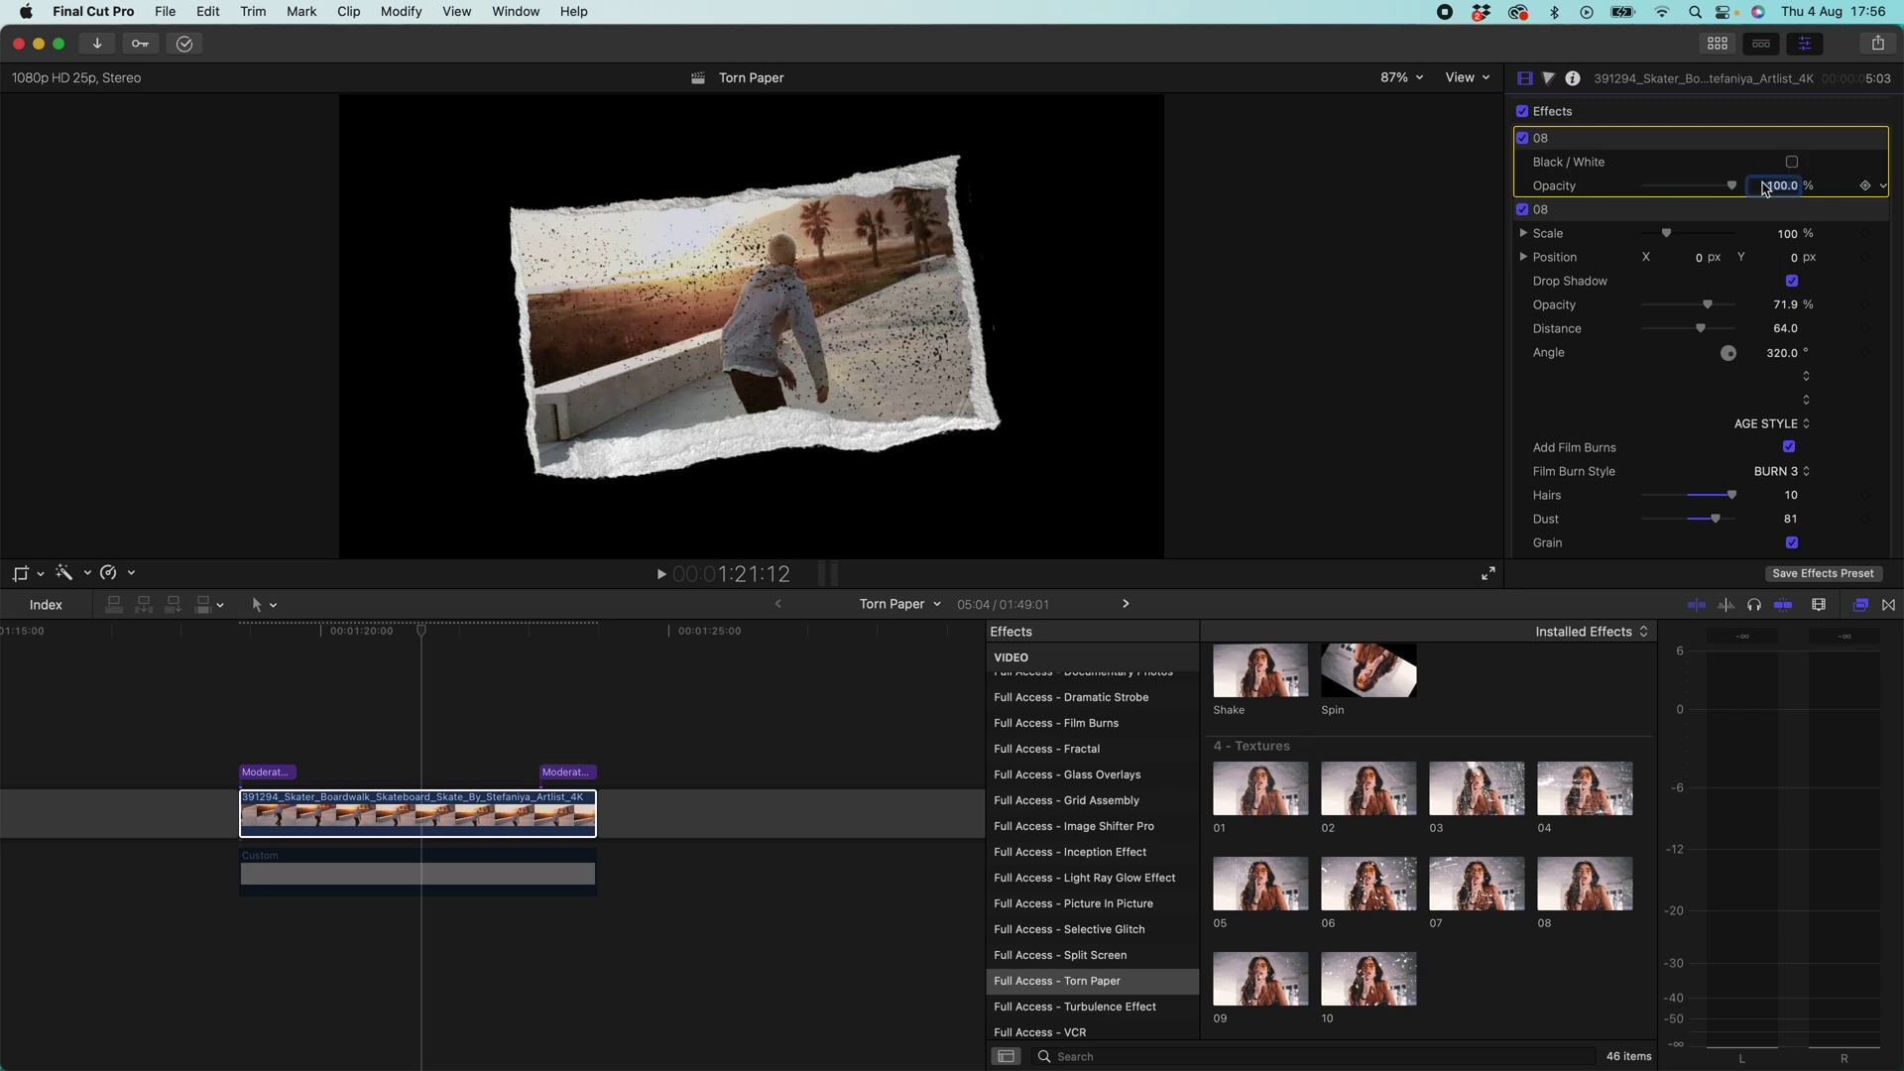
mouse_move(1732, 190)
left_mouse_down()
mouse_move(1668, 190)
mouse_move(1696, 191)
left_mouse_up()
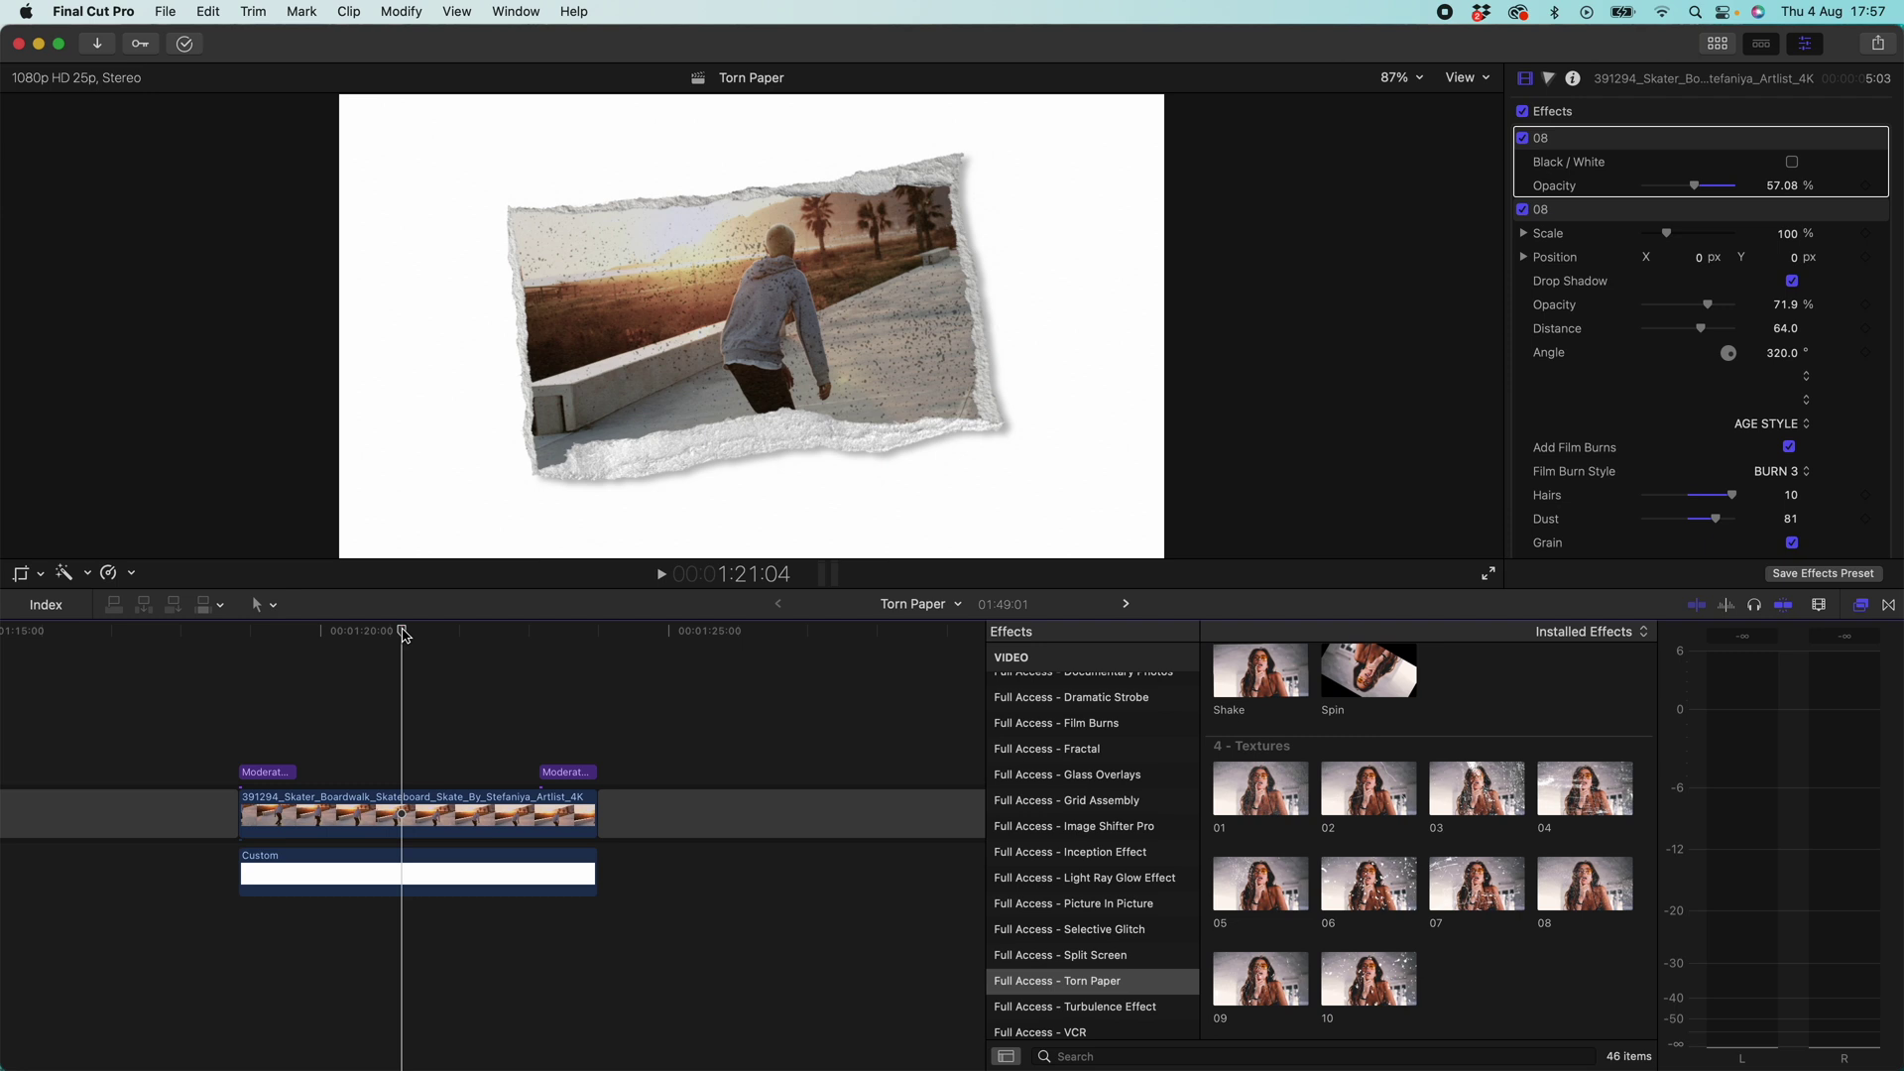
left_click_drag(405, 634, 447, 635)
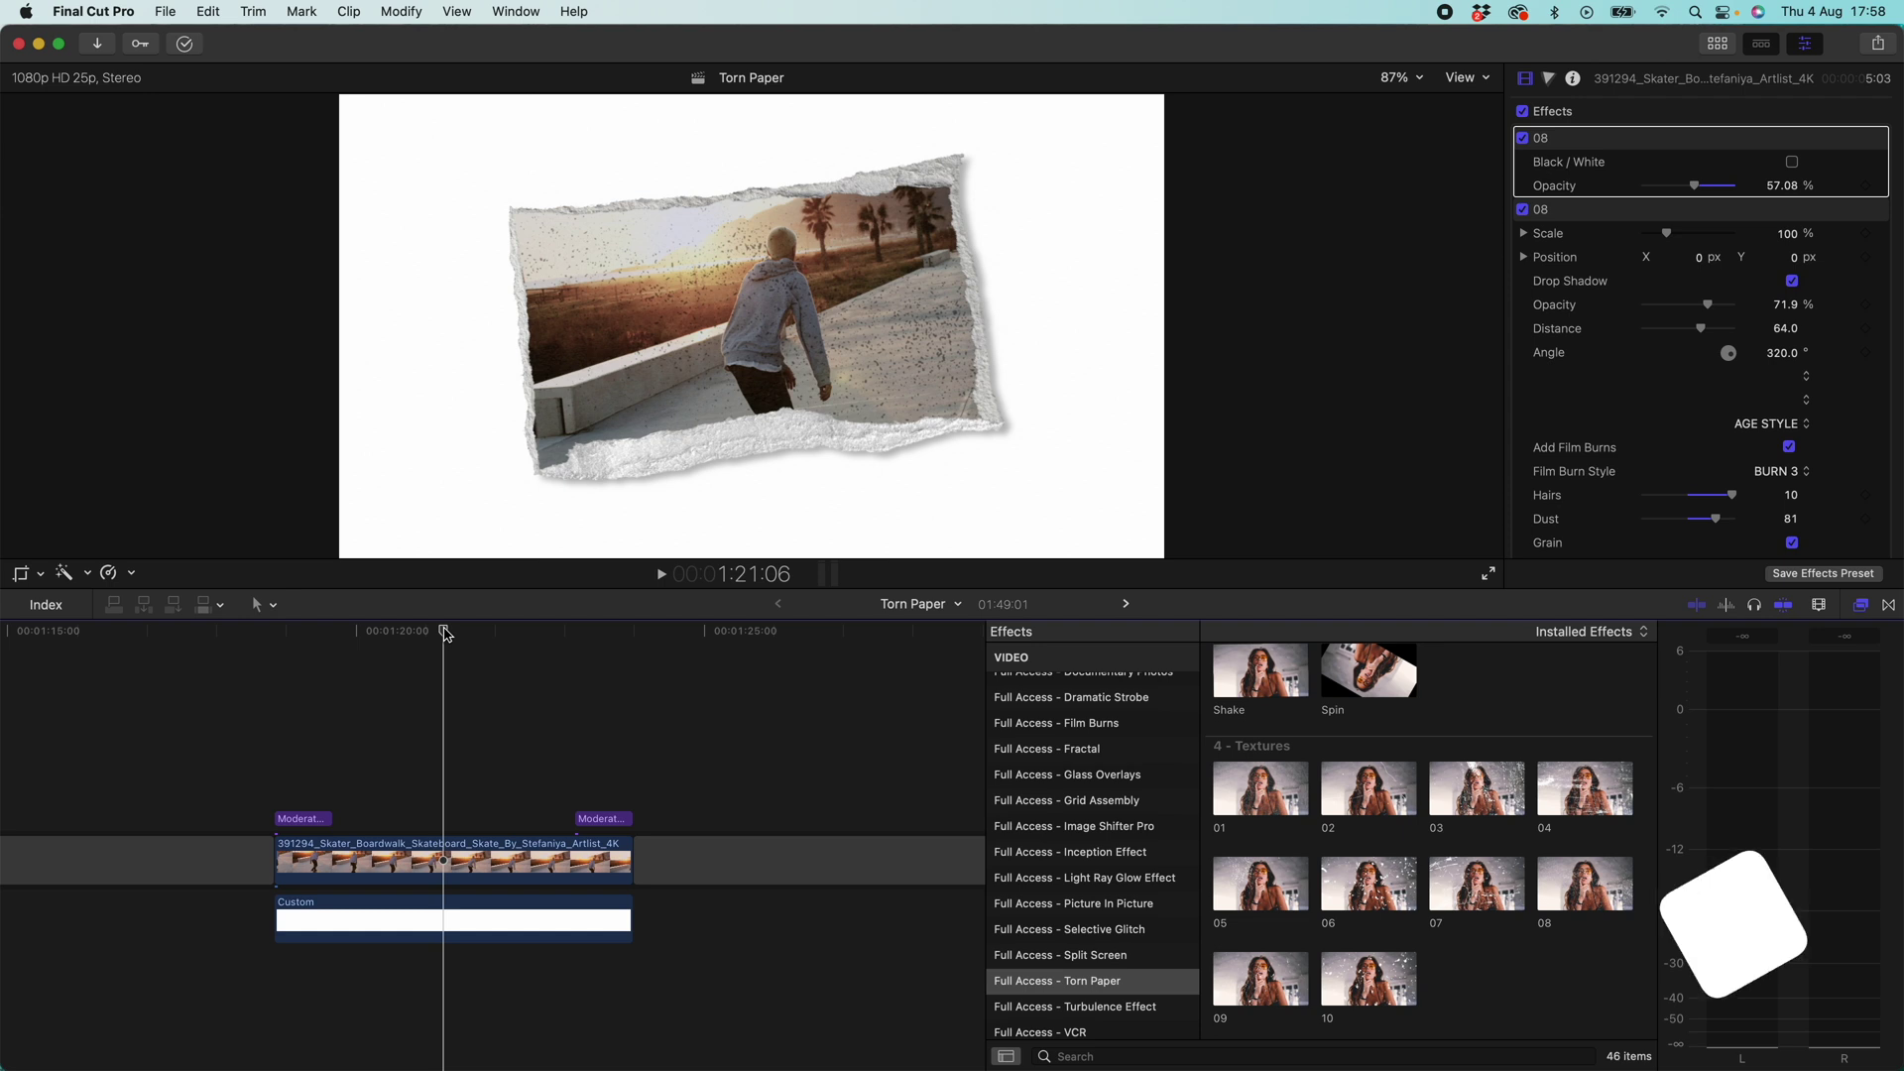